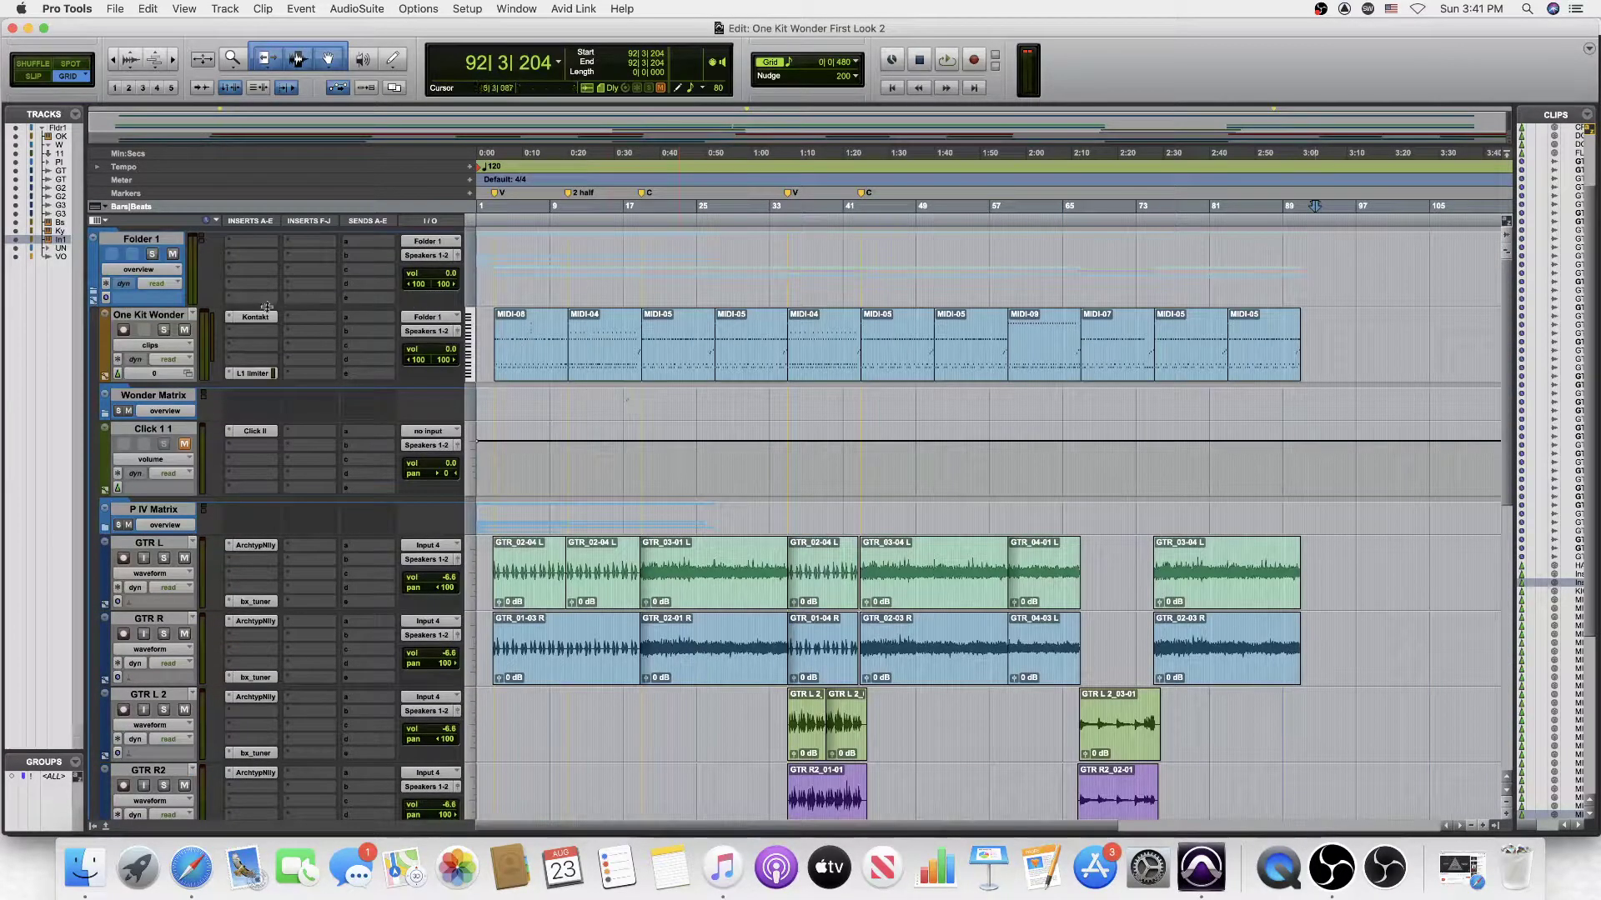
Step: Open the Kontakt instrument on the One Kit Wonder track, examine its kit and channel mixer, and close it
click(257, 317)
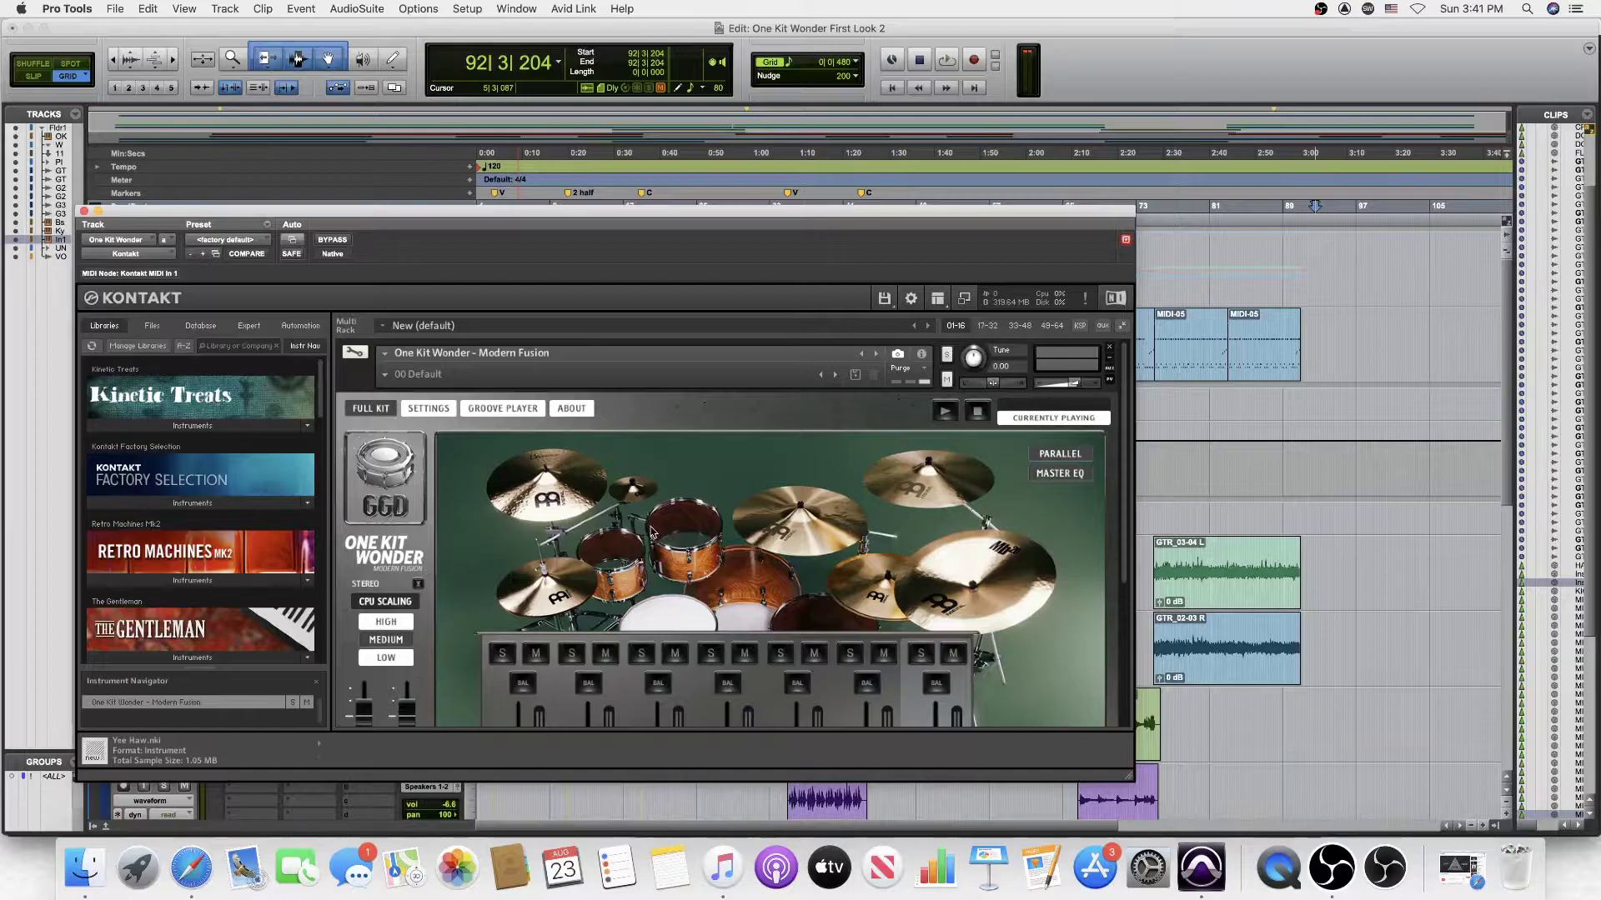
scroll(654, 508, down, 1)
scroll(653, 506, down, 10)
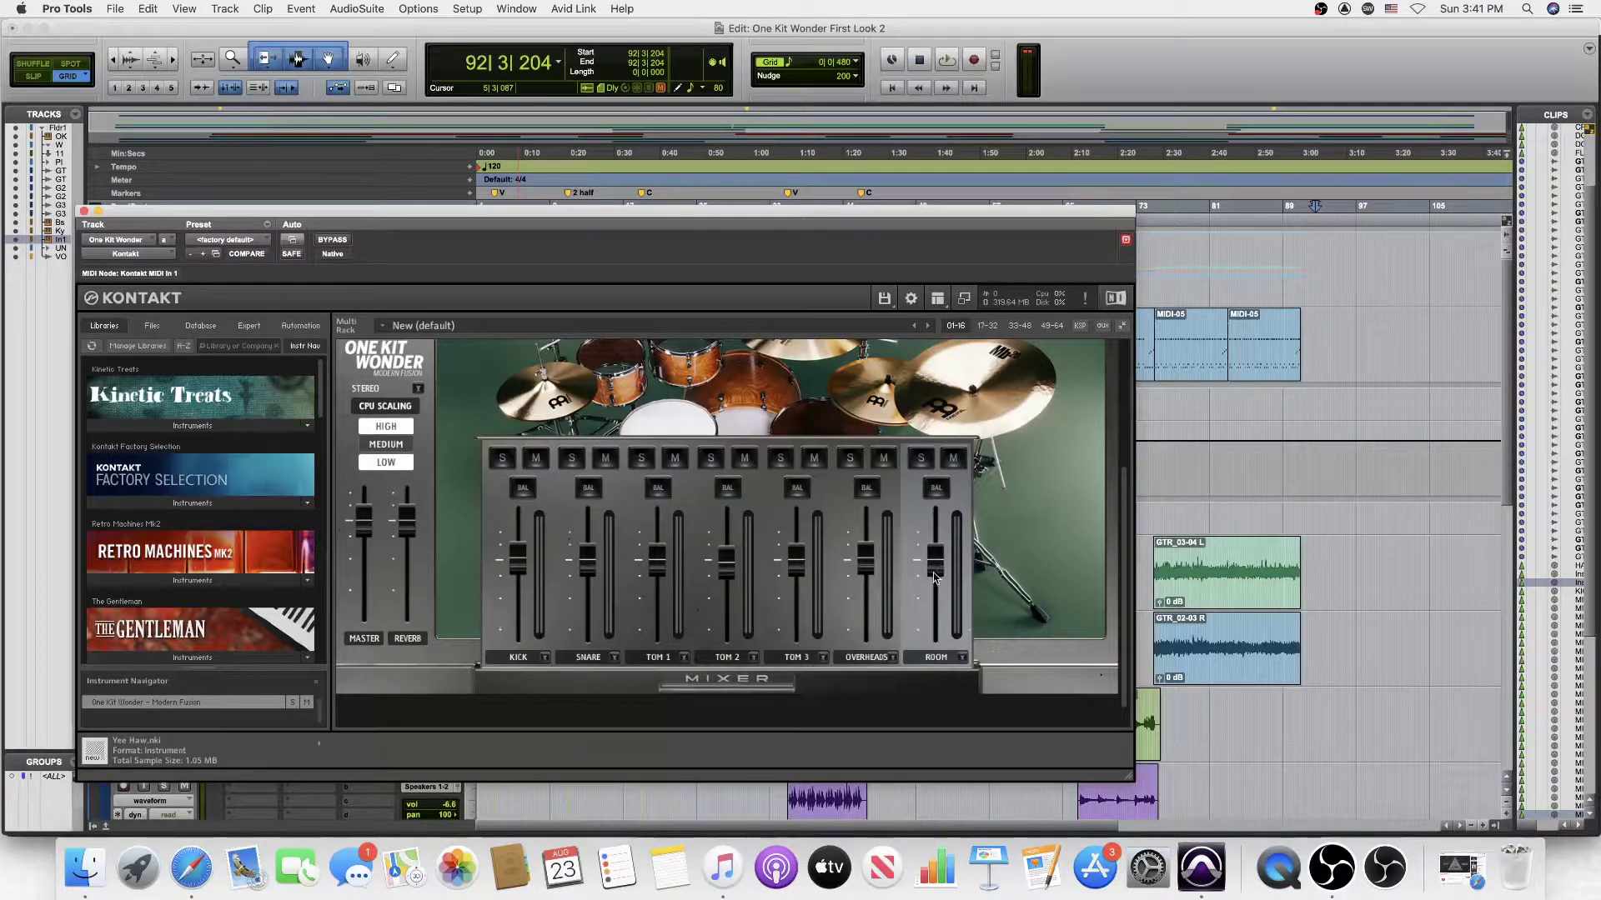
click(716, 682)
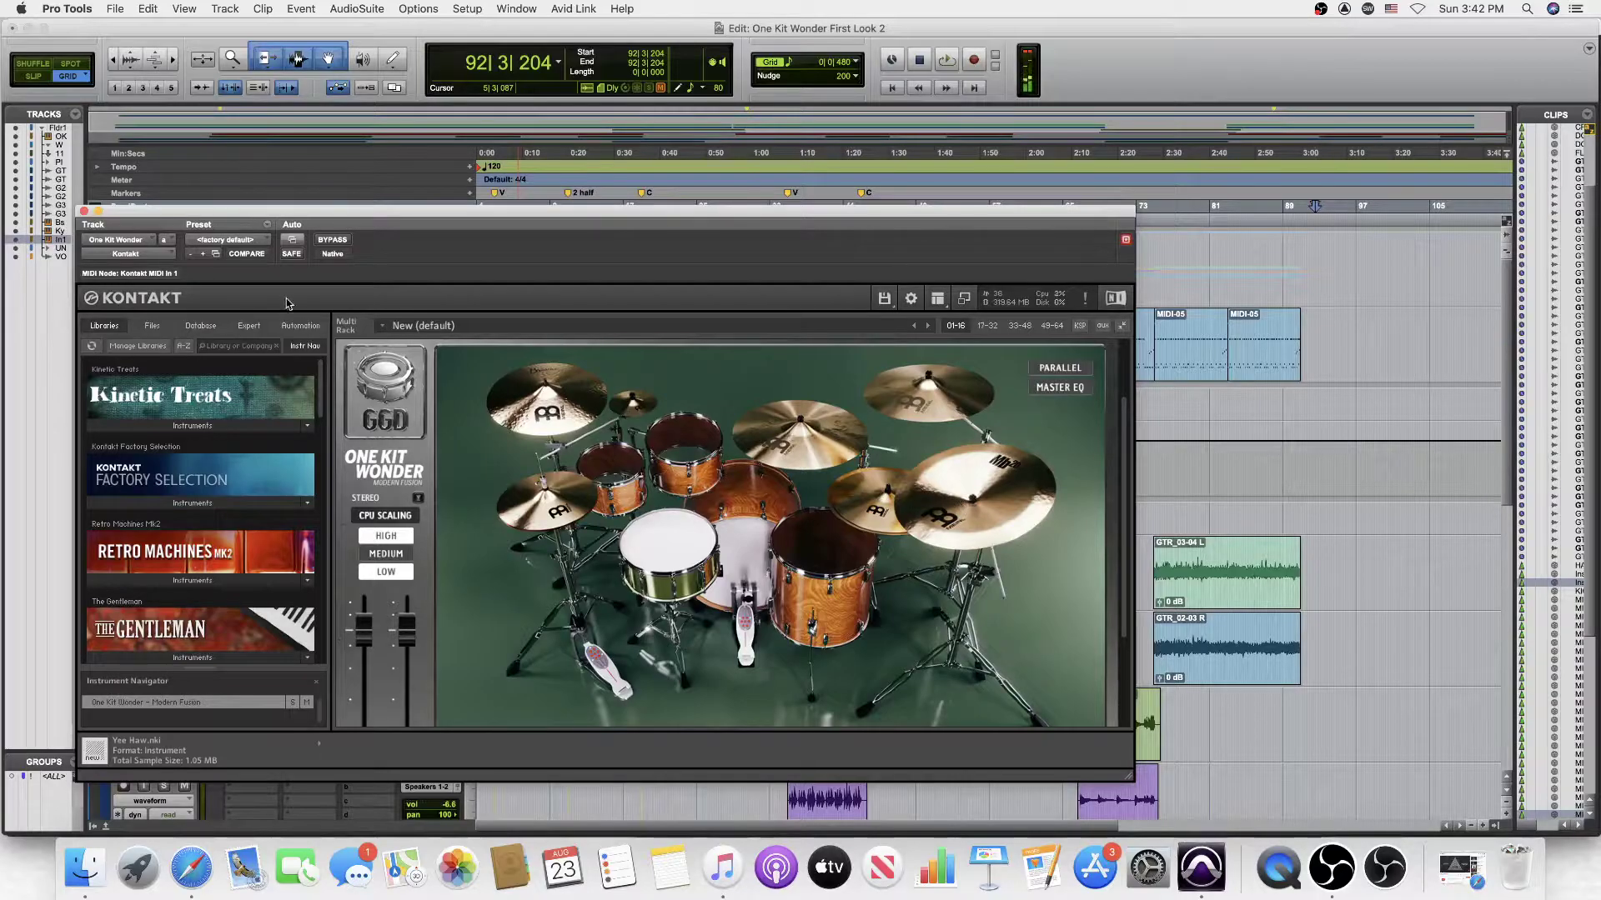
click(84, 211)
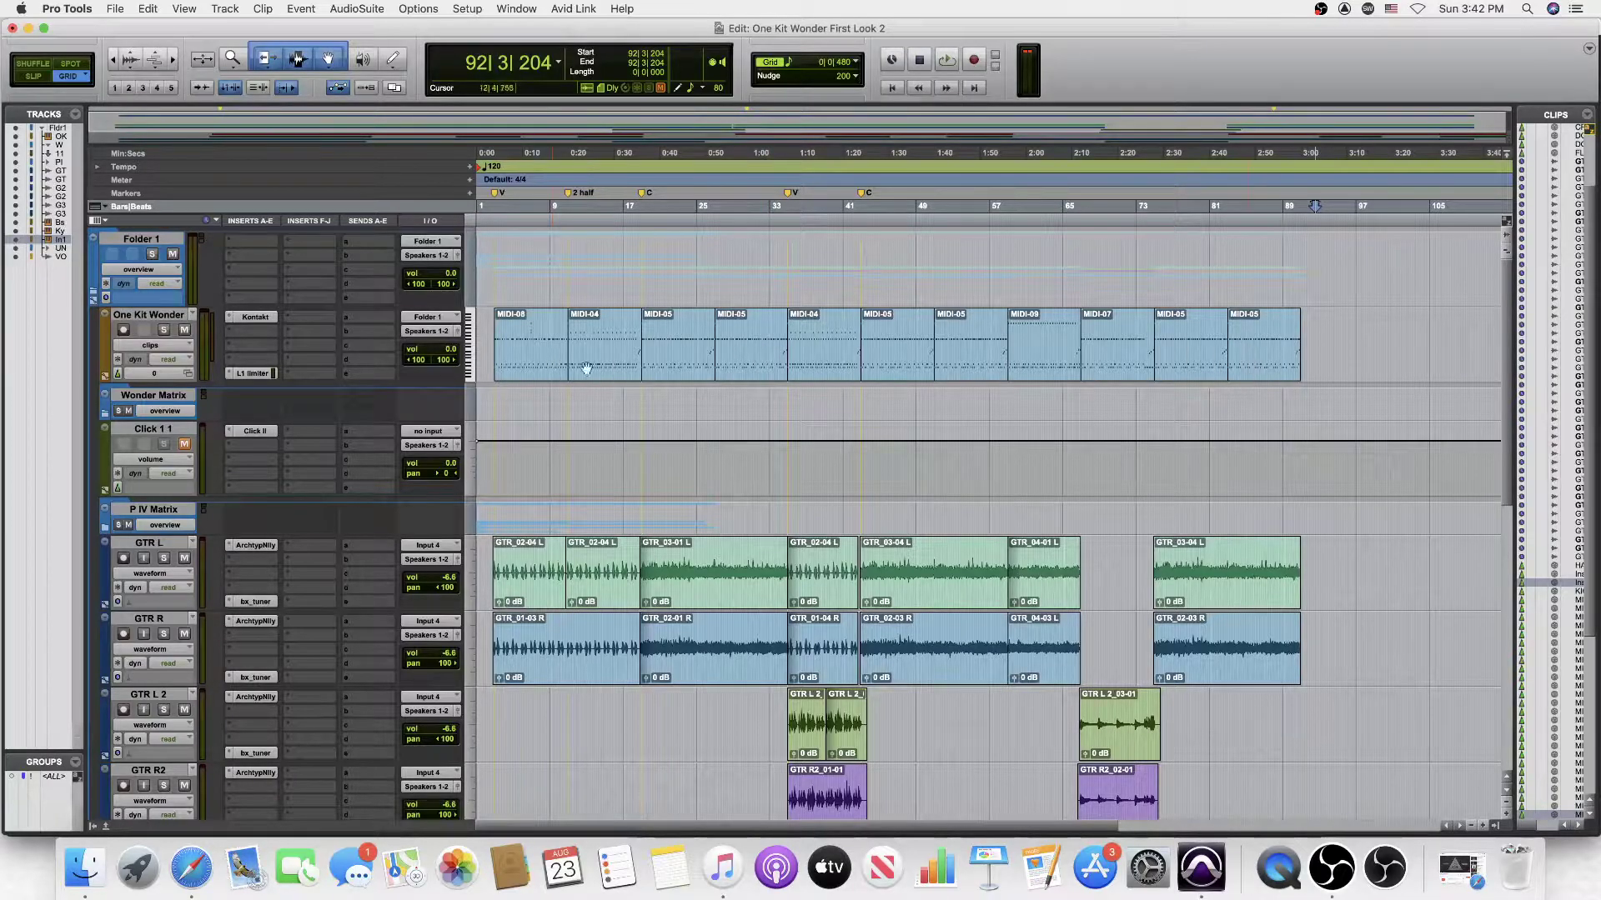
Step: Browse Kontakt's Groove Player for the 97 bpm song patterns in the Matt MIDI Pack, and close the instrument
click(256, 318)
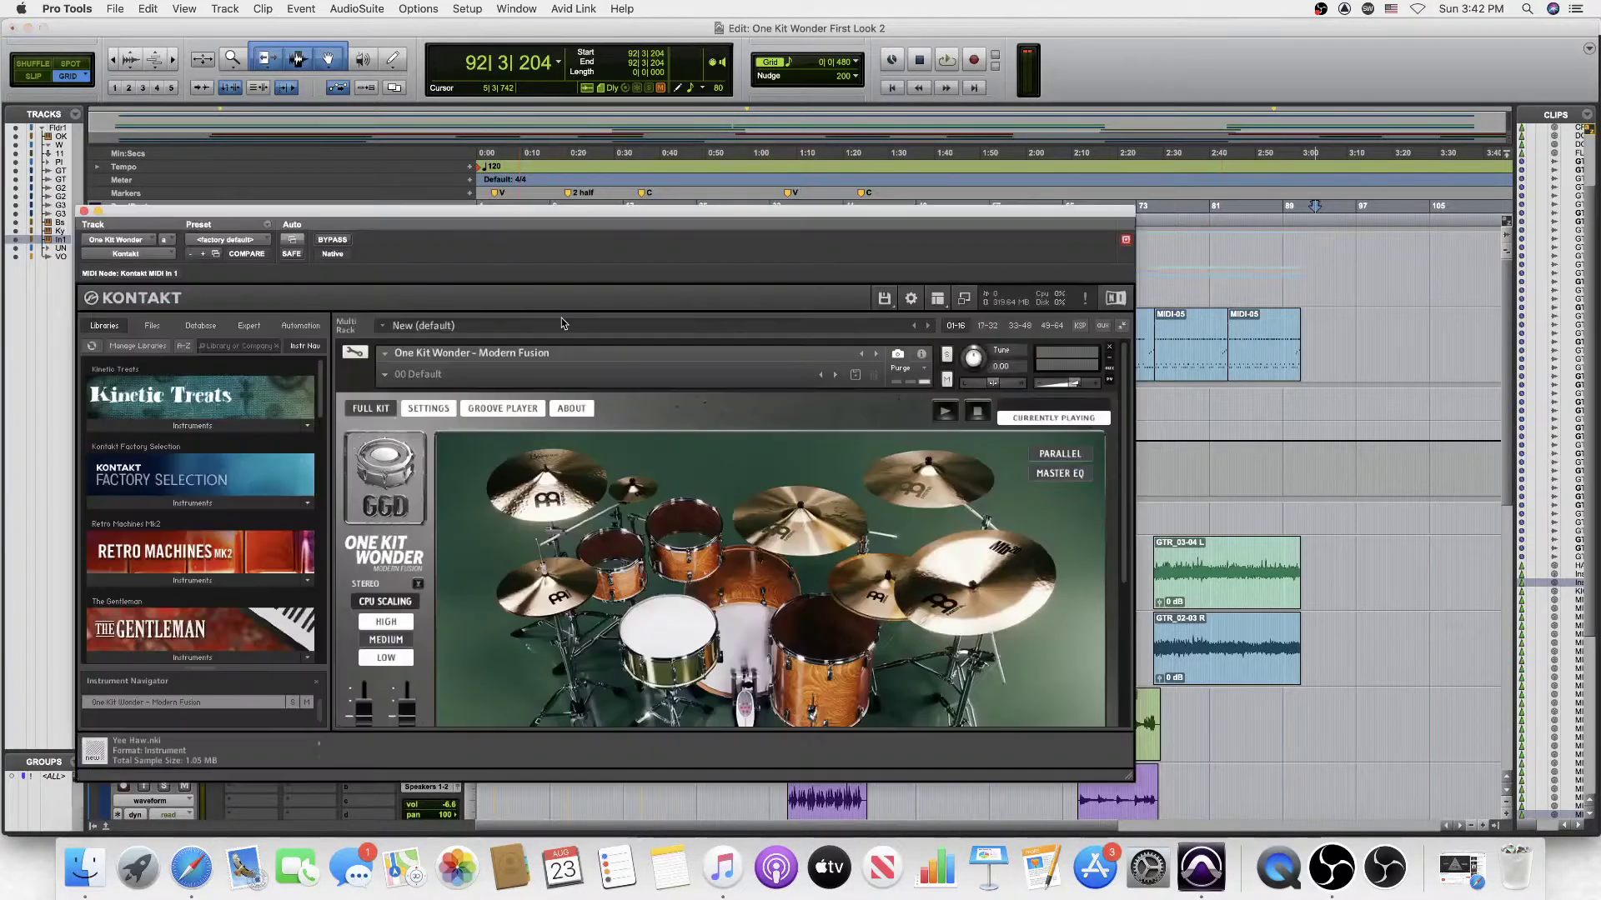
click(509, 411)
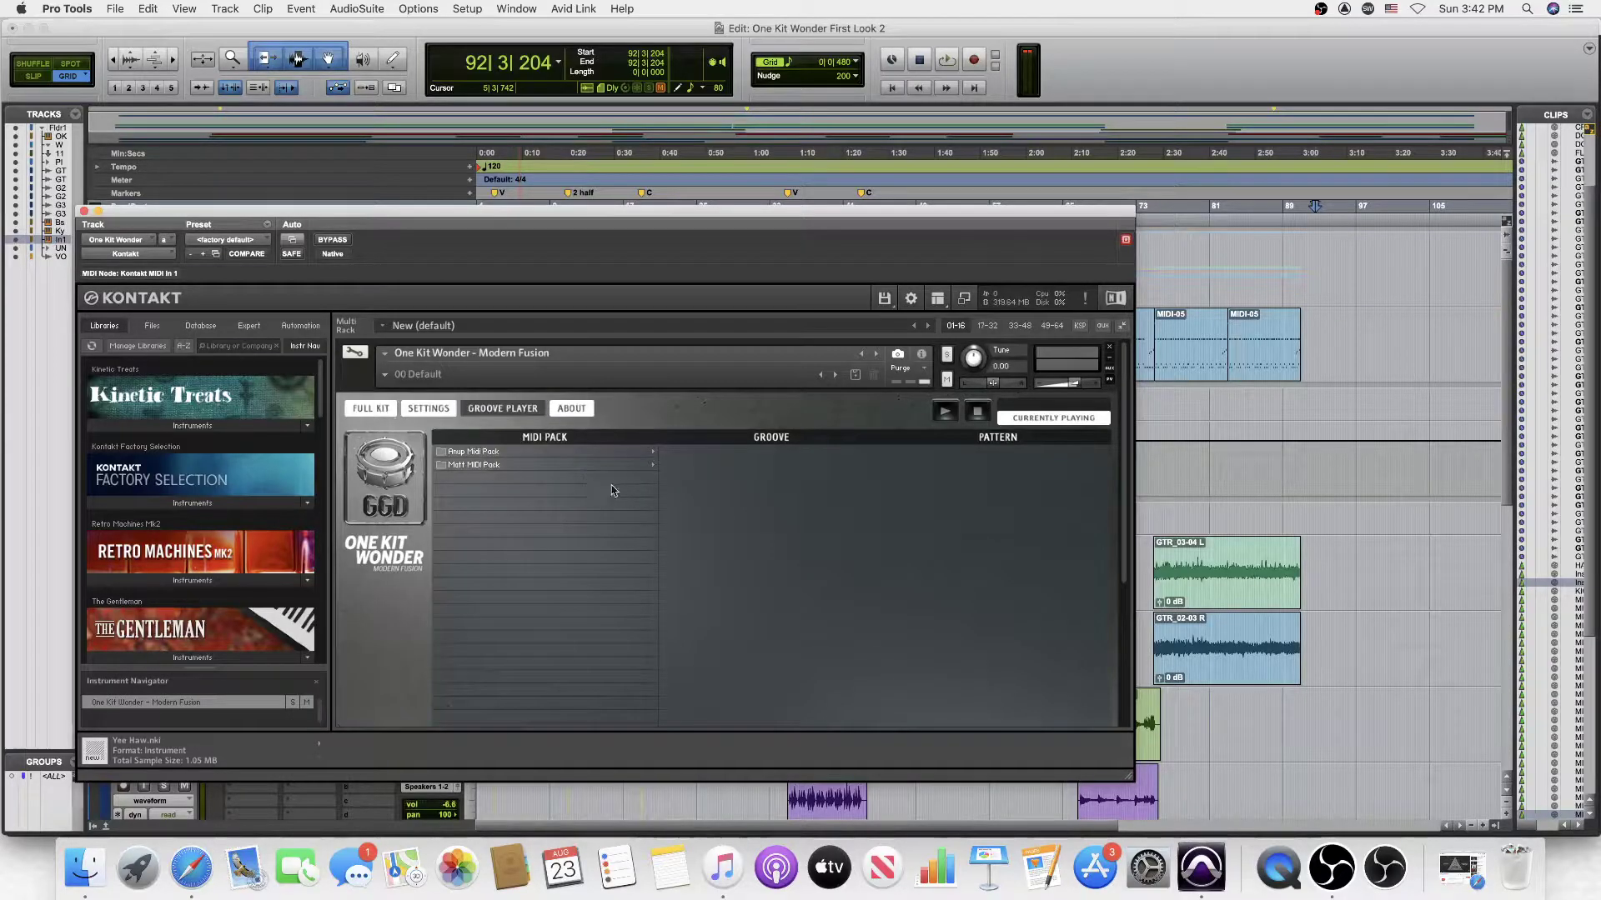
click(505, 465)
click(739, 453)
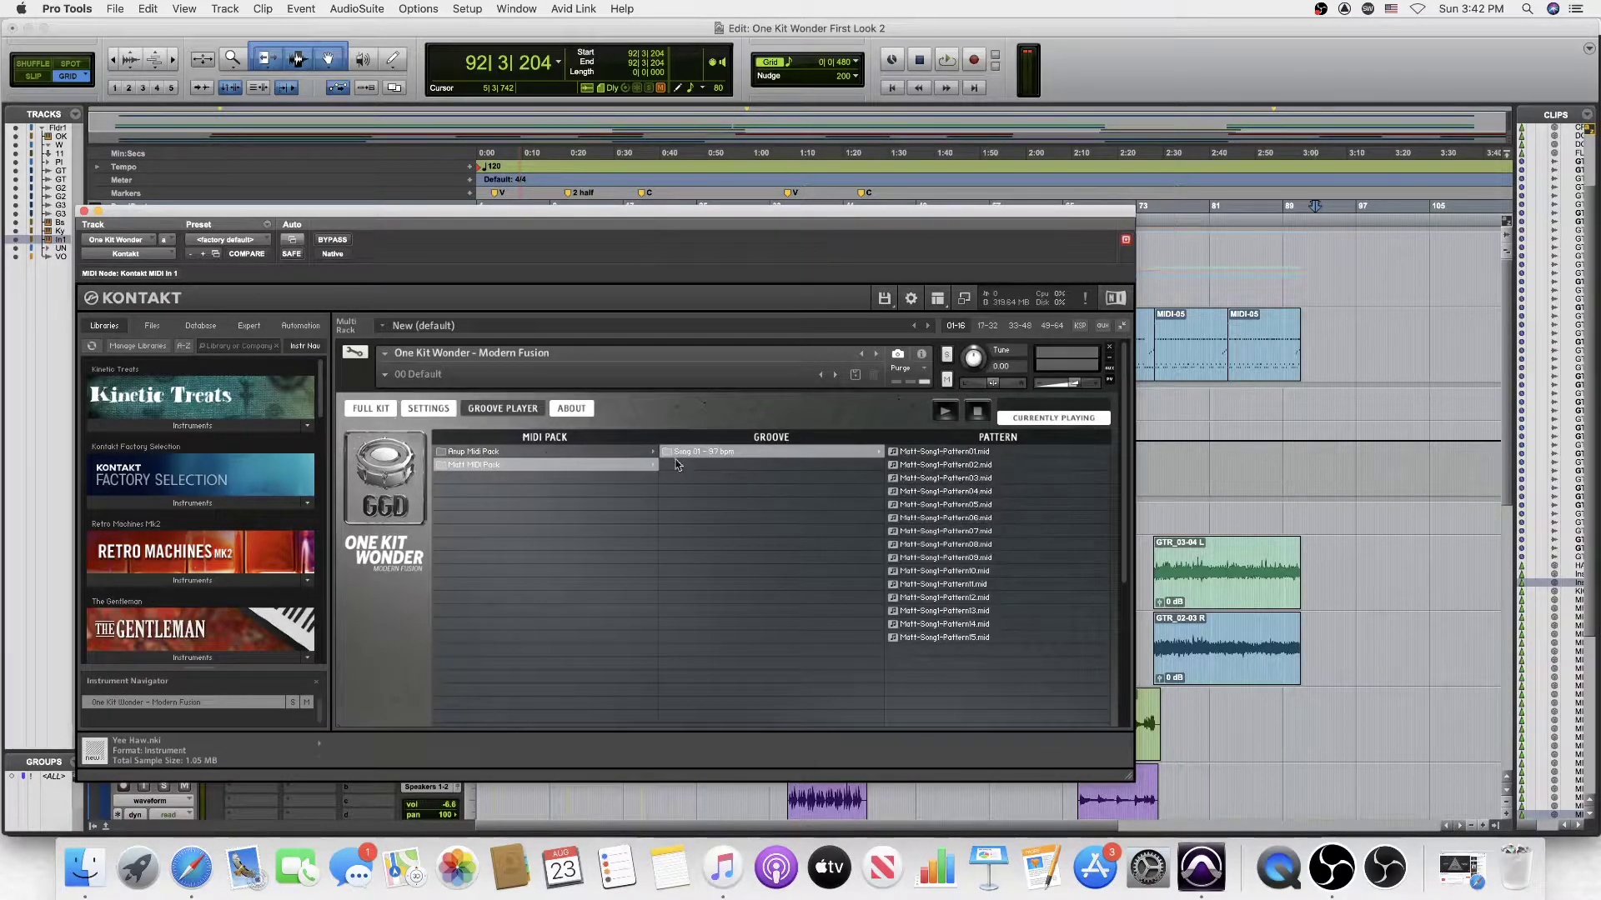
click(84, 211)
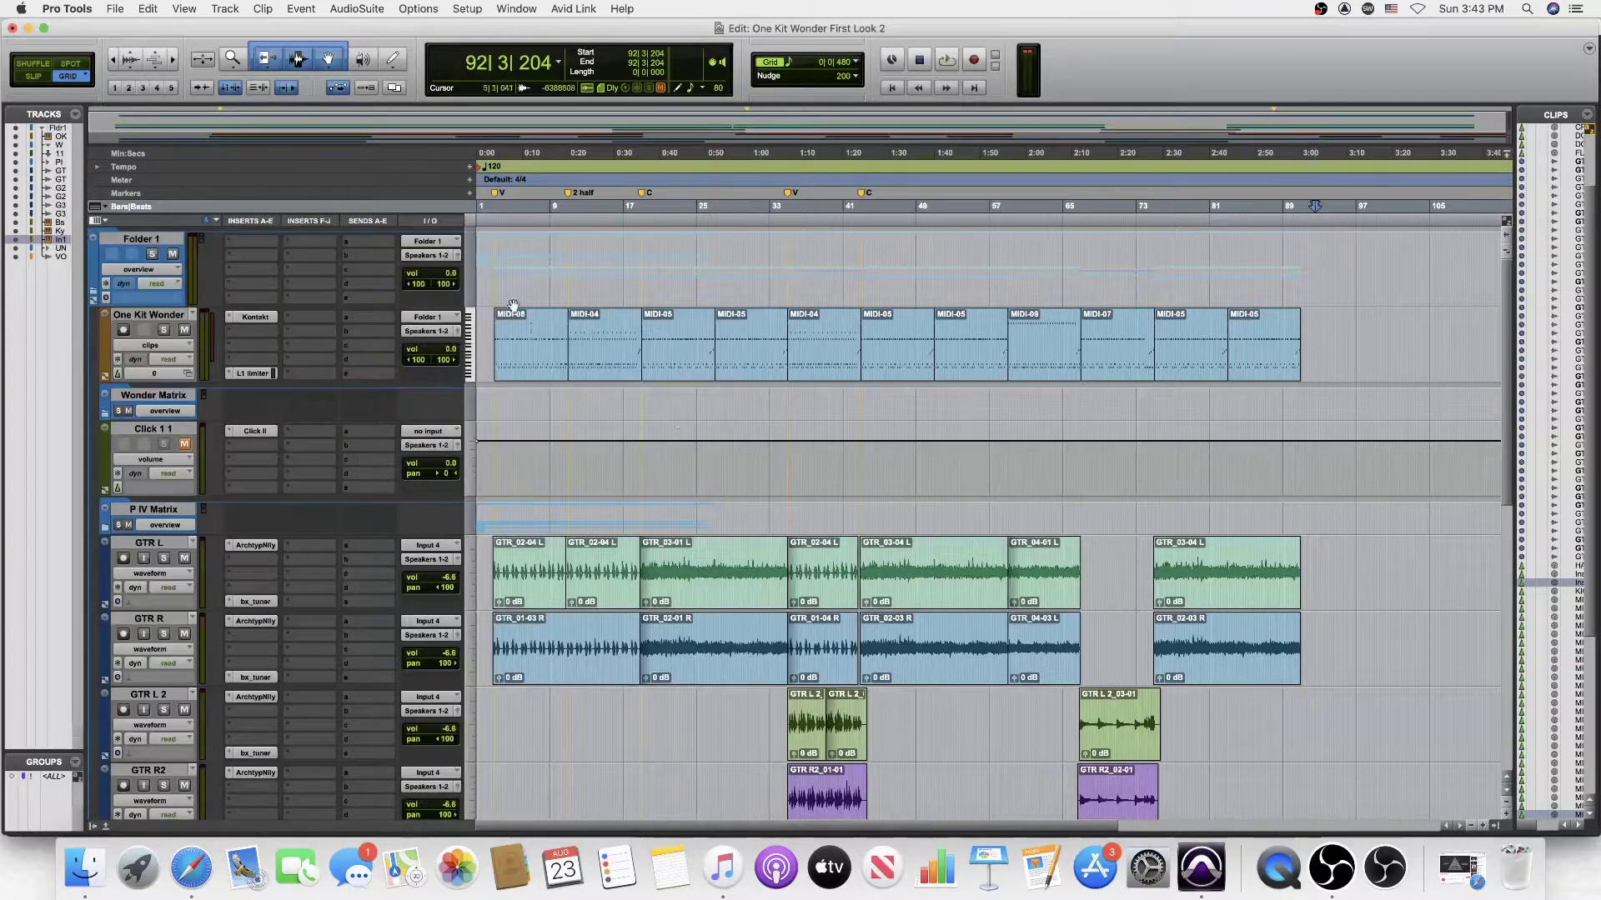
Step: Solo the One Kit Wonder track and audition the drums from the V, 2 half and C markers and bar 59
click(164, 330)
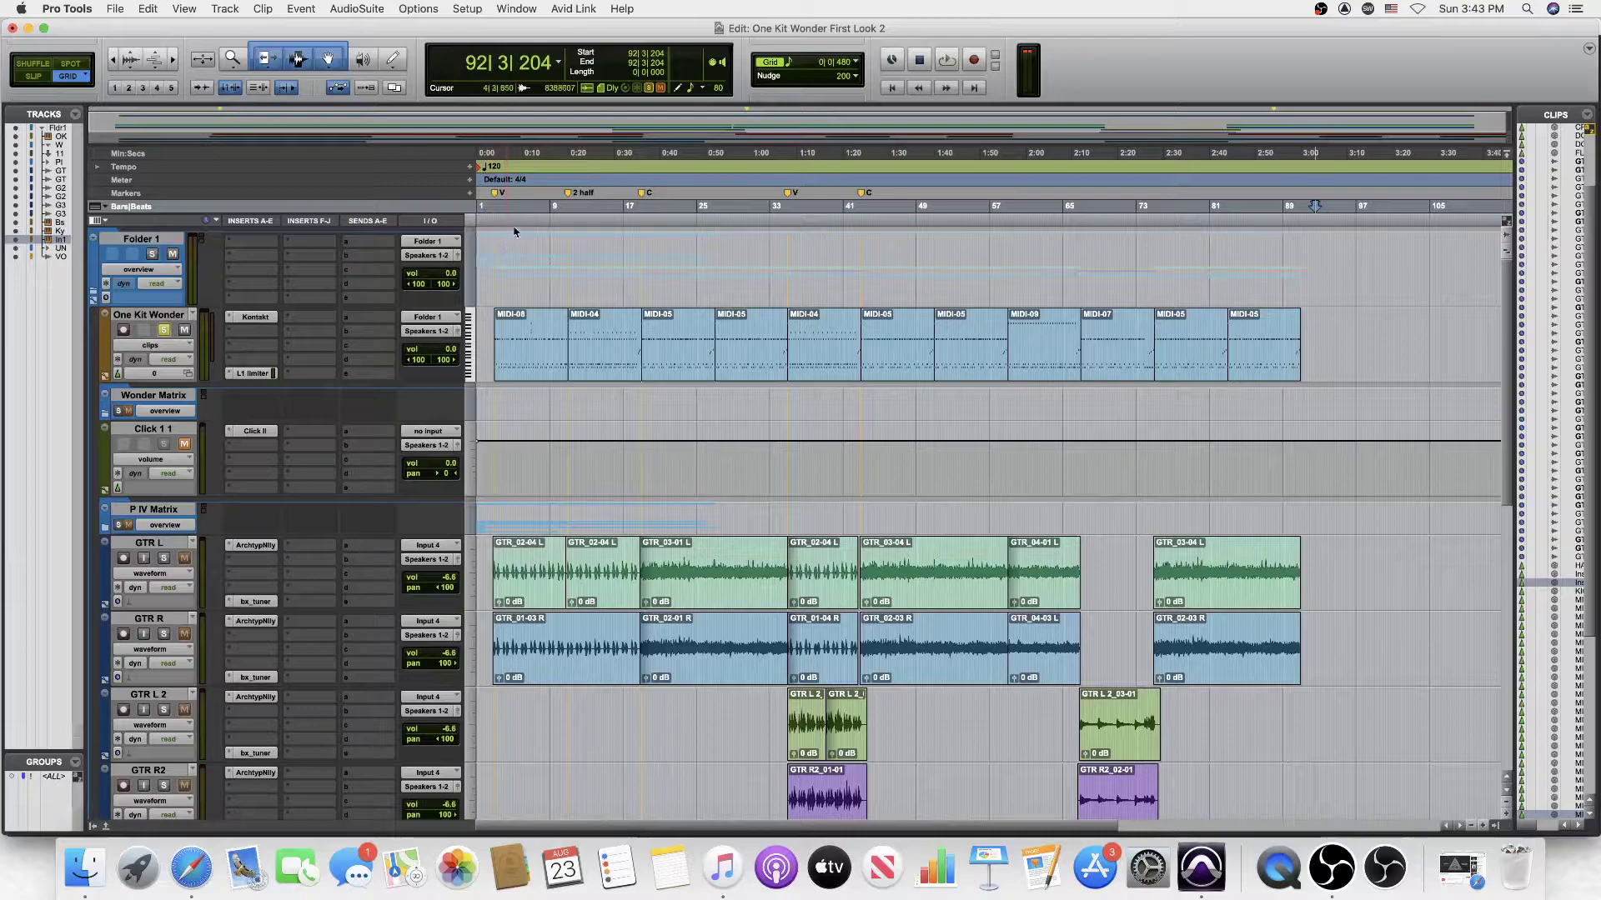
click(498, 197)
key(space)
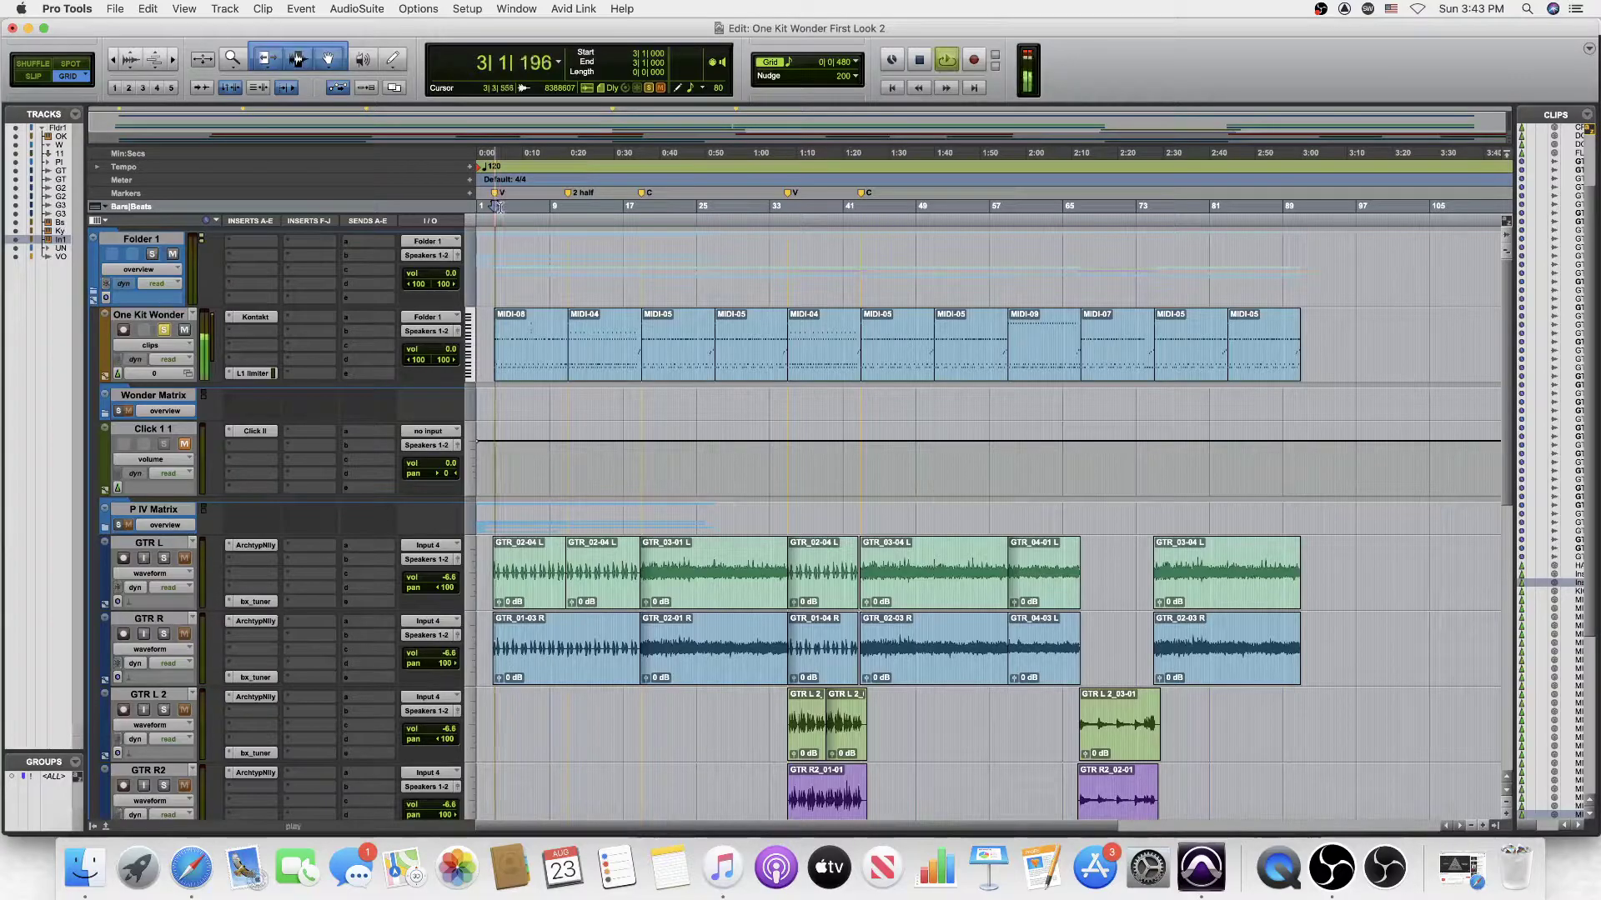
click(571, 197)
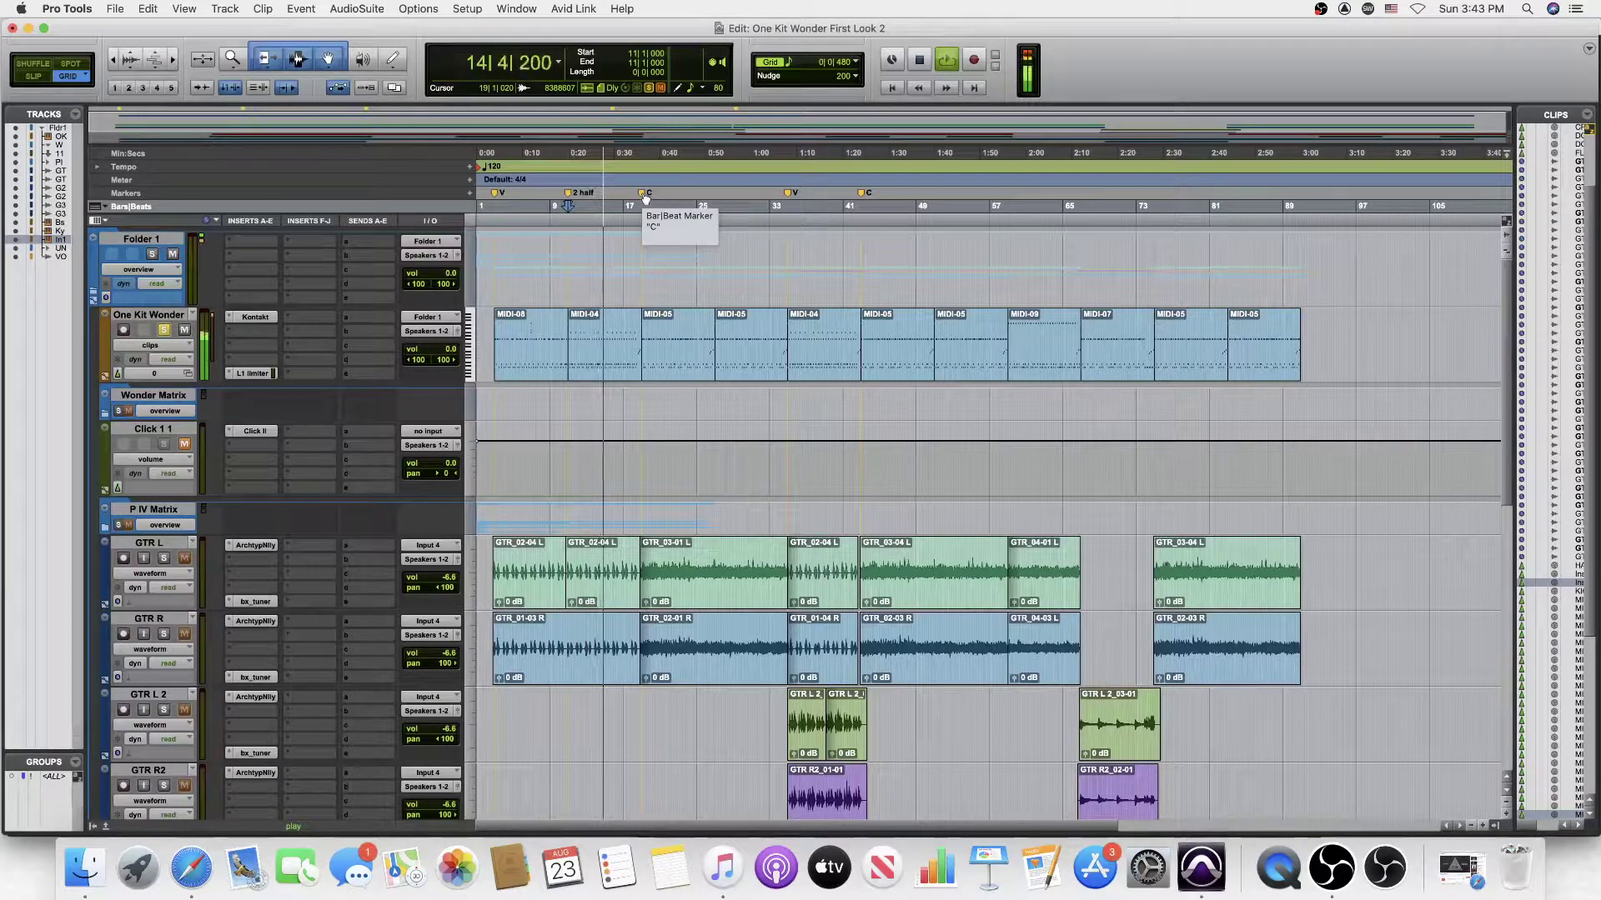
click(645, 196)
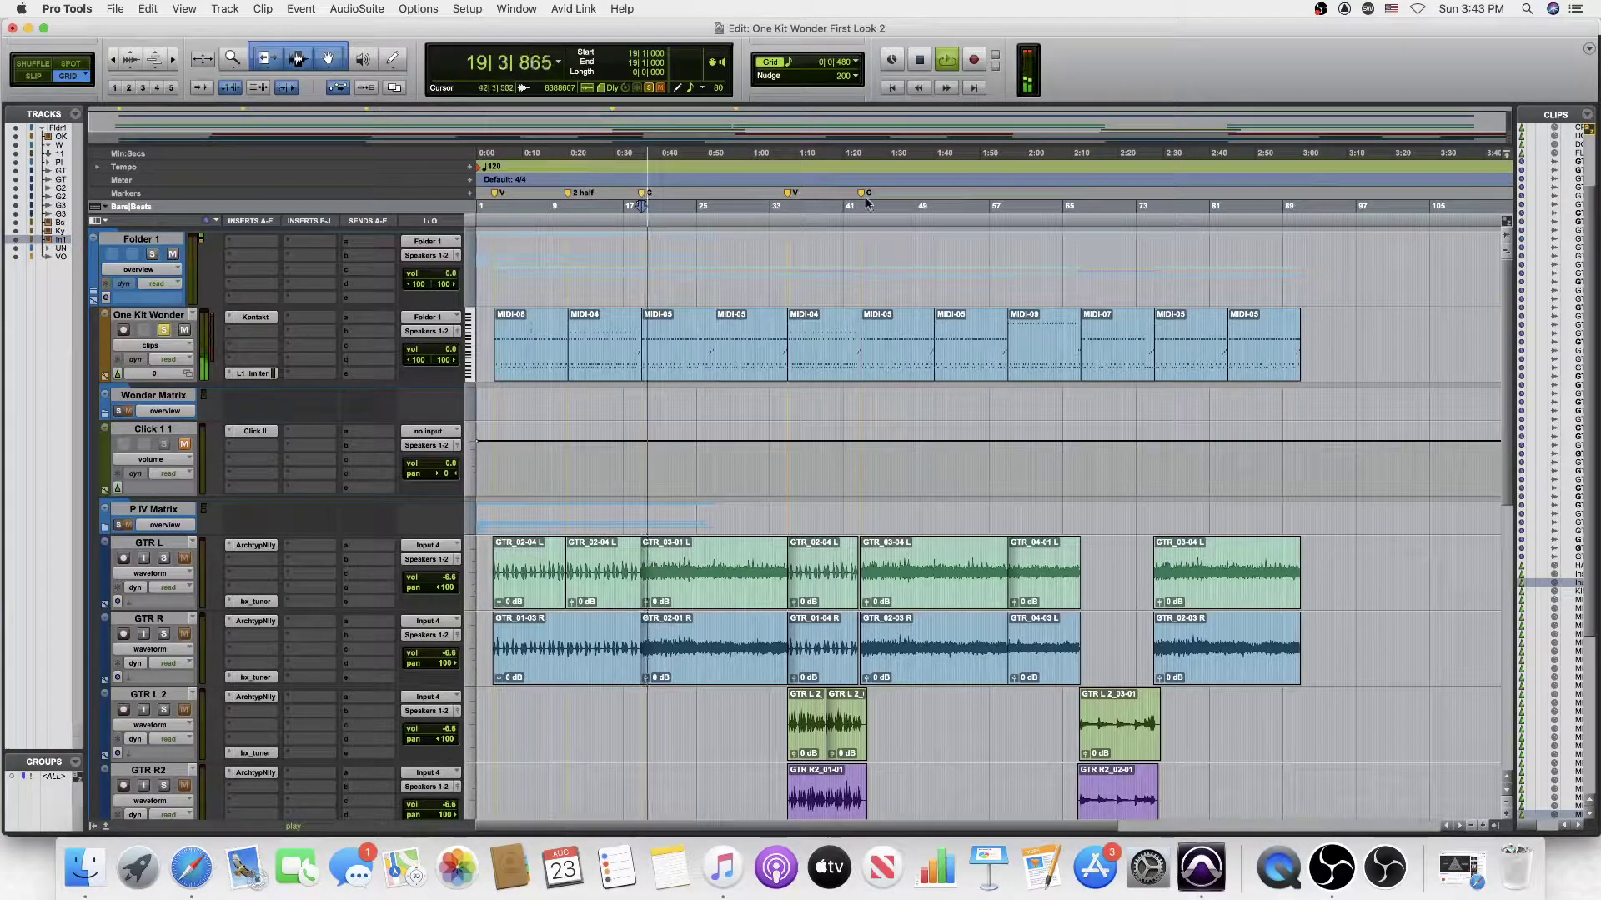
click(1007, 218)
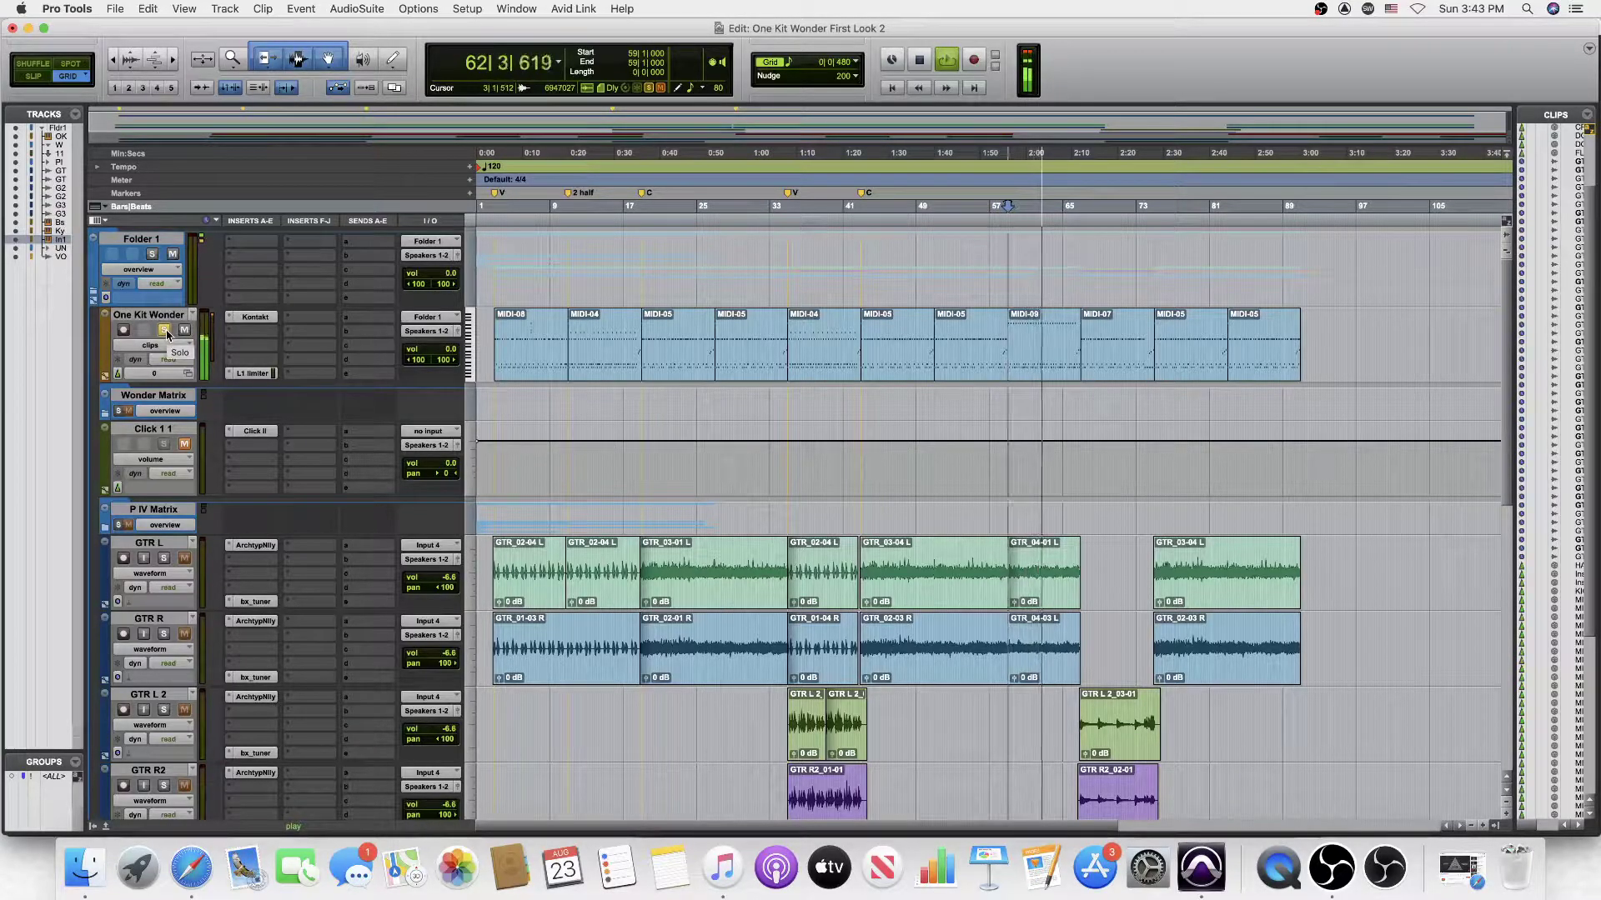
key(space)
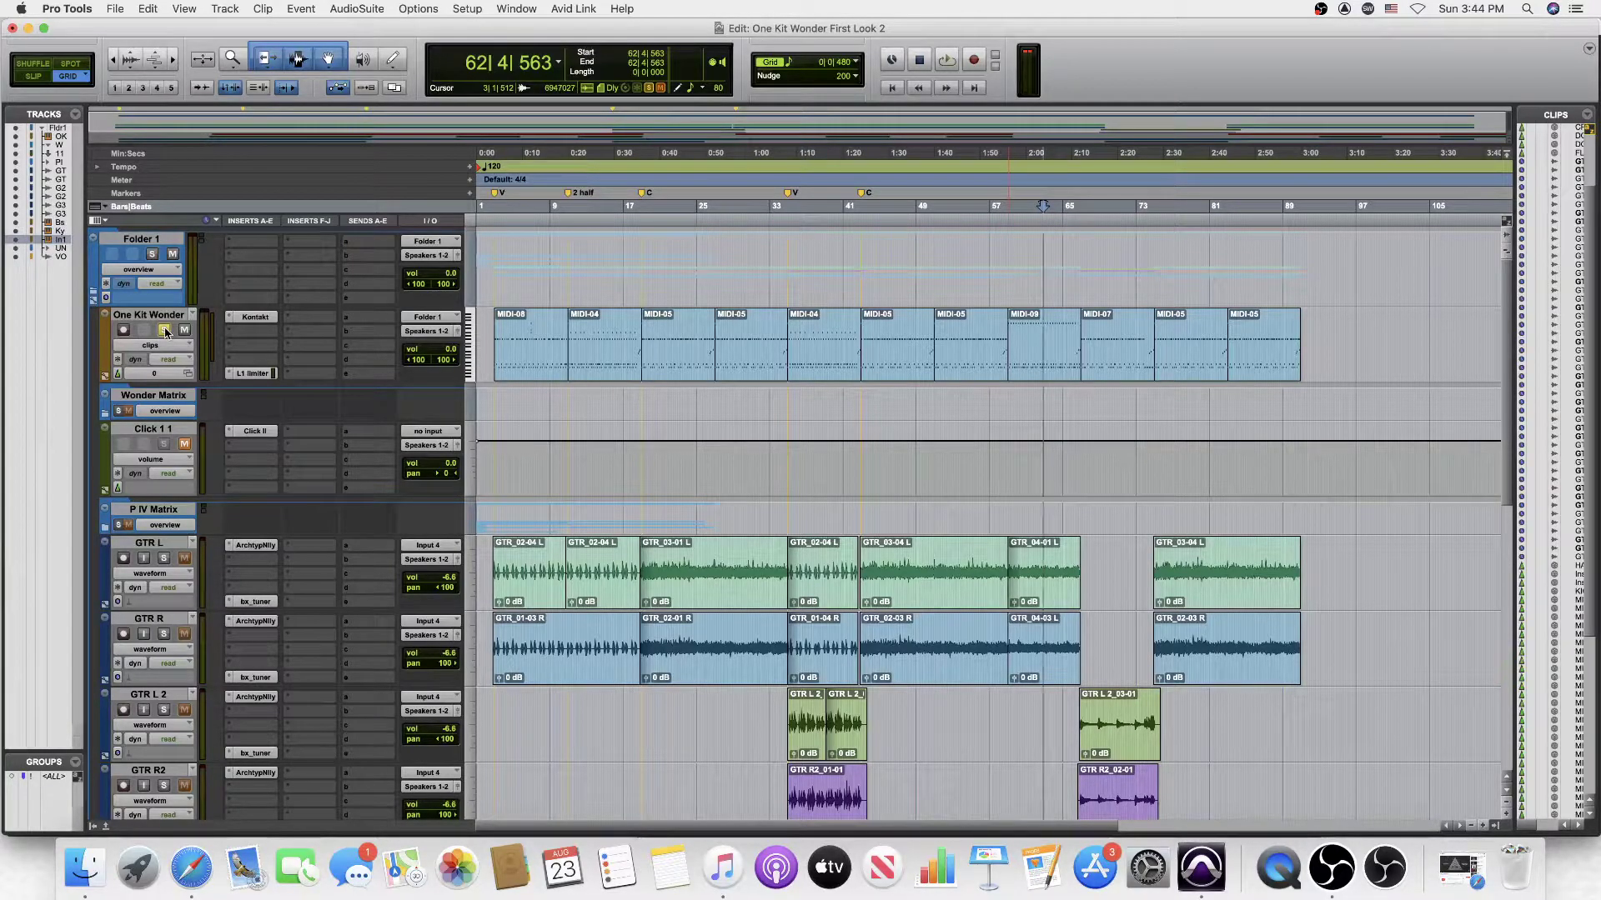
Step: Switch the One Kit Wonder instrument back to its full kit view, examine the kit, and close it
click(255, 317)
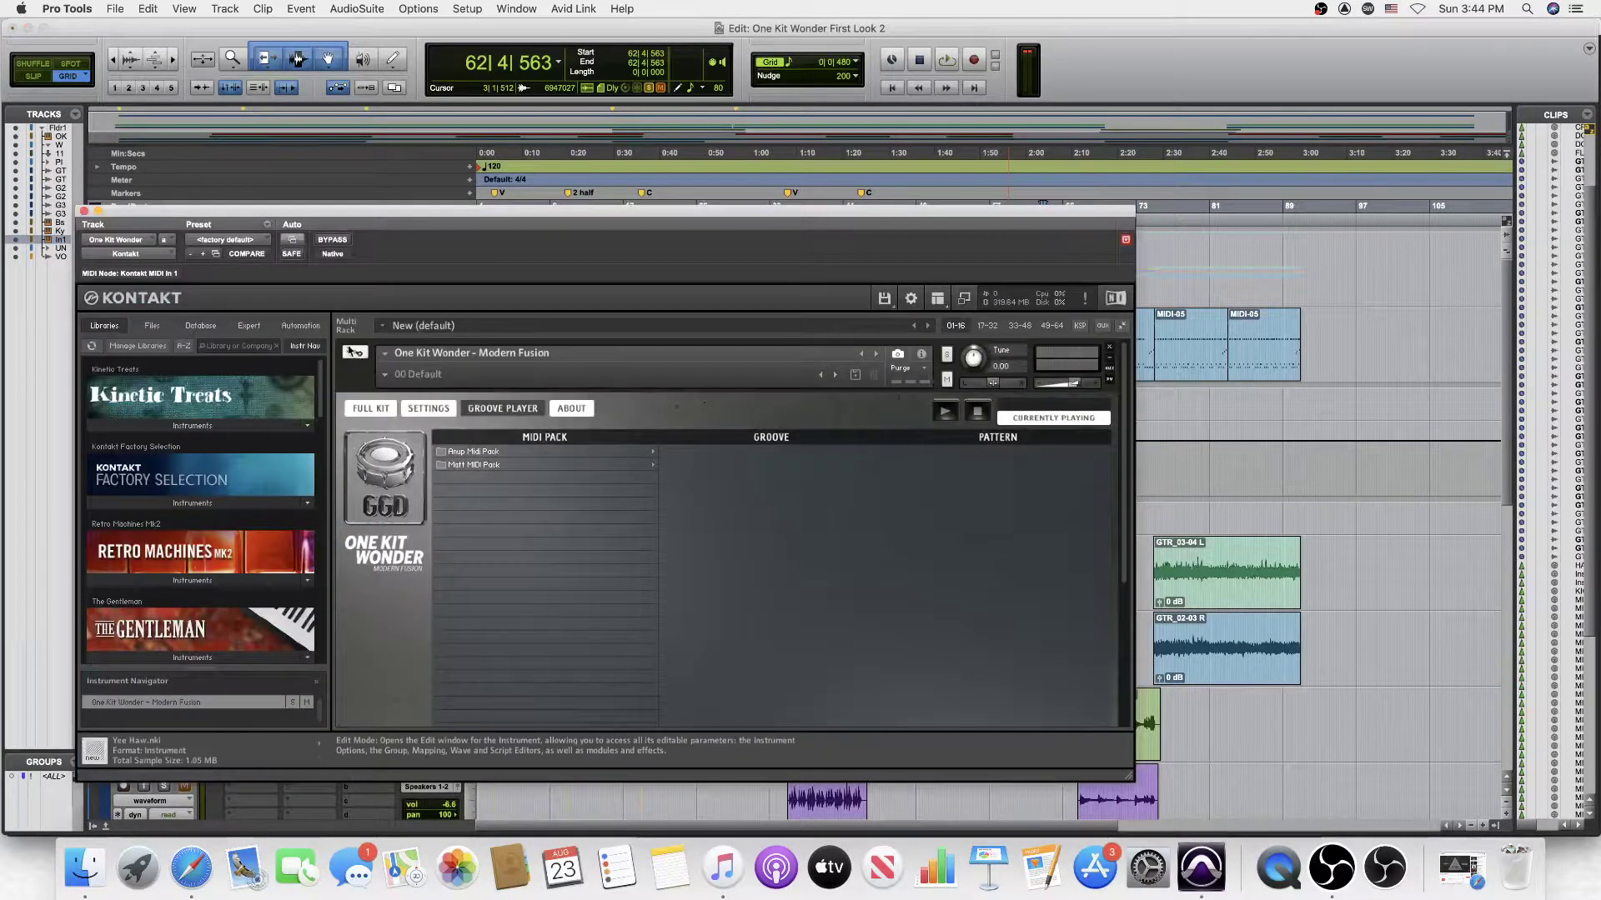
click(396, 408)
scroll(567, 417, down, 2)
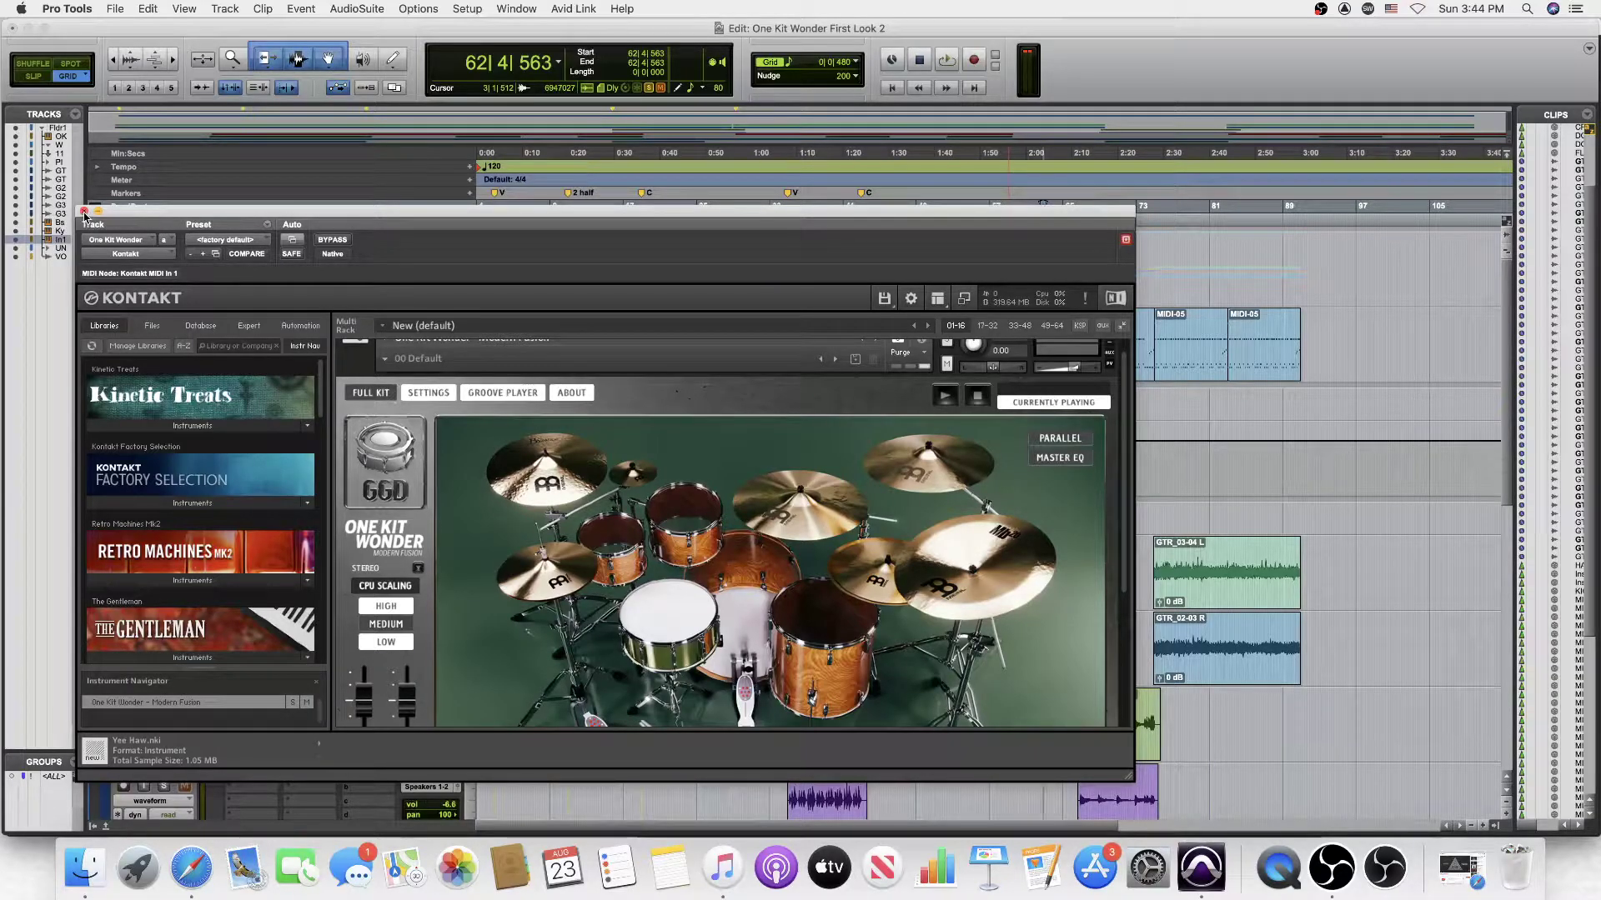
click(84, 212)
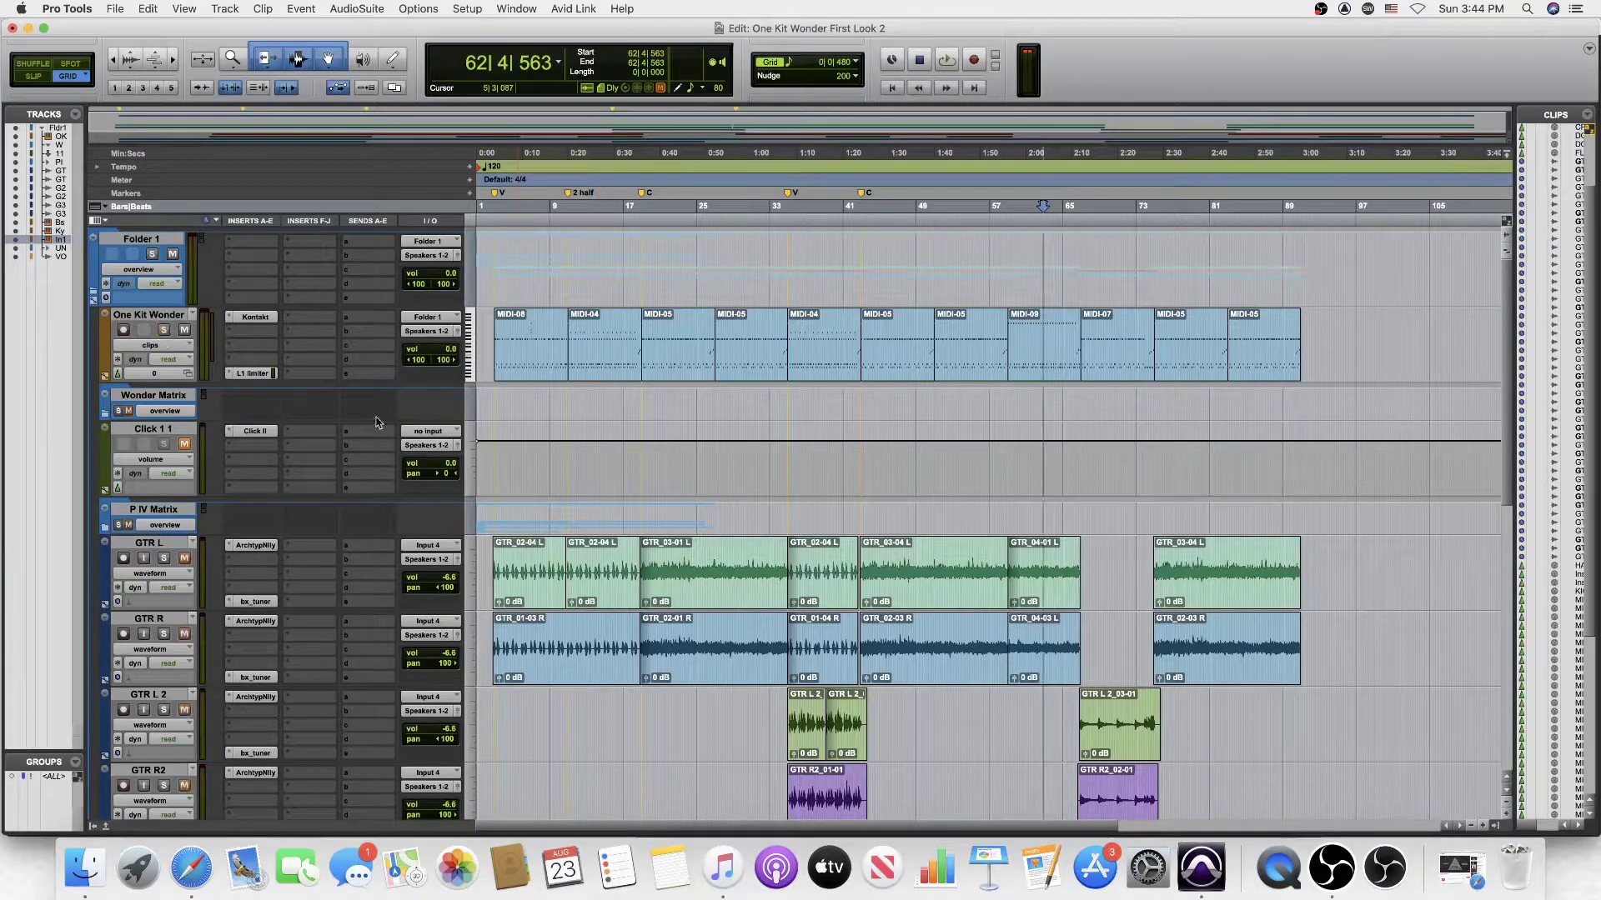
Step: Look over the guitar, bass, keys and instrument tracks, and play the full mix from the first V marker
scroll(691, 469, down, 10)
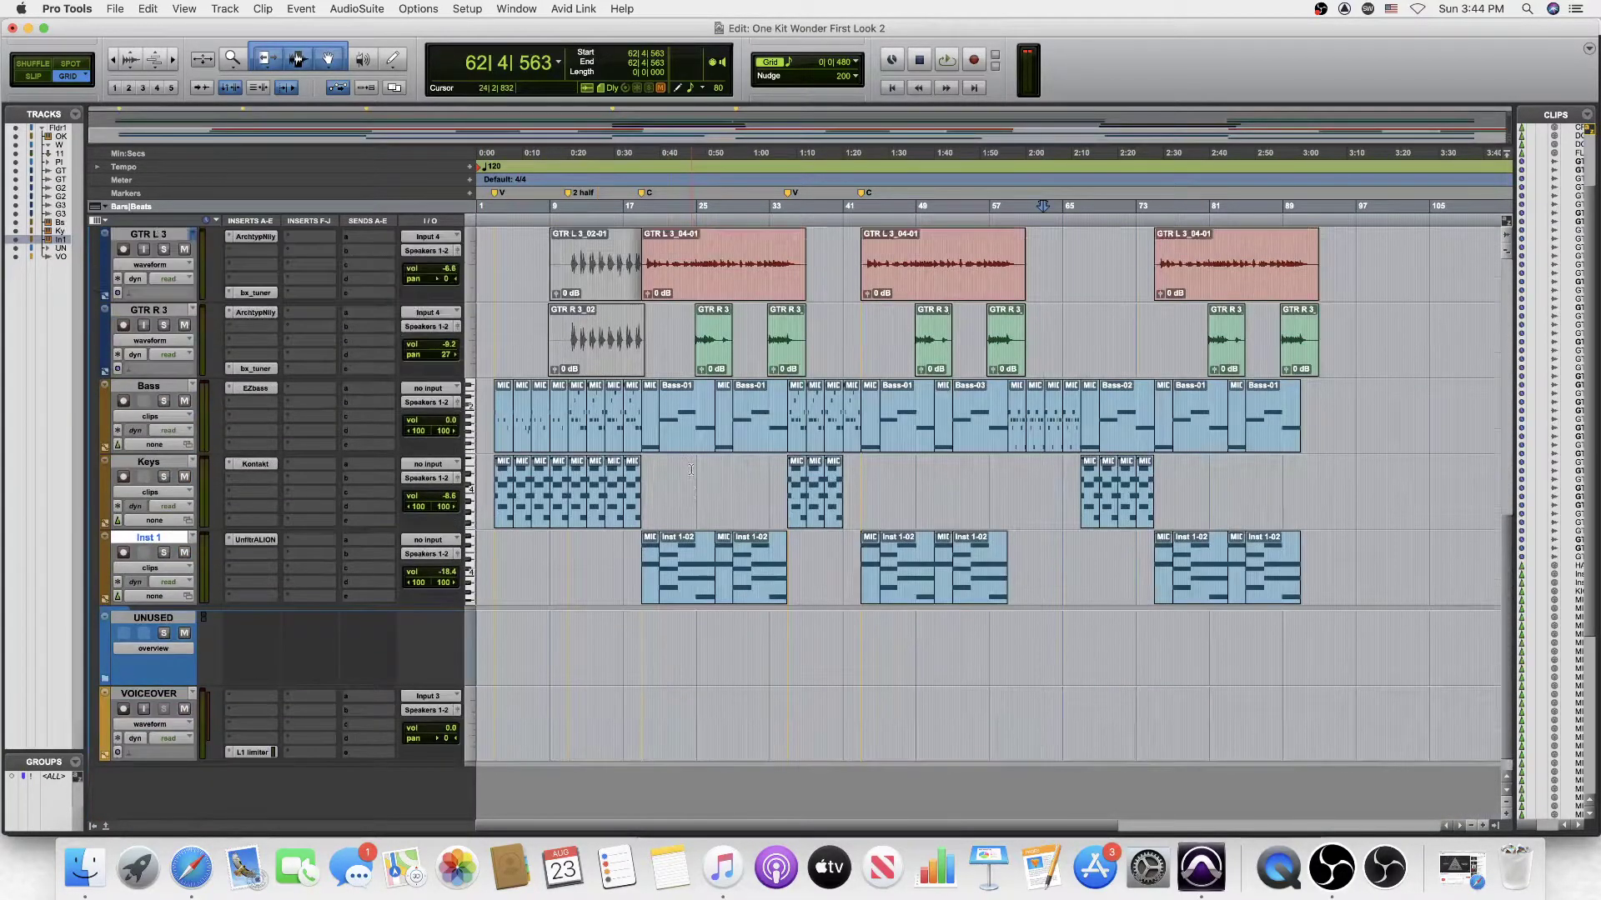
scroll(690, 469, up, 8)
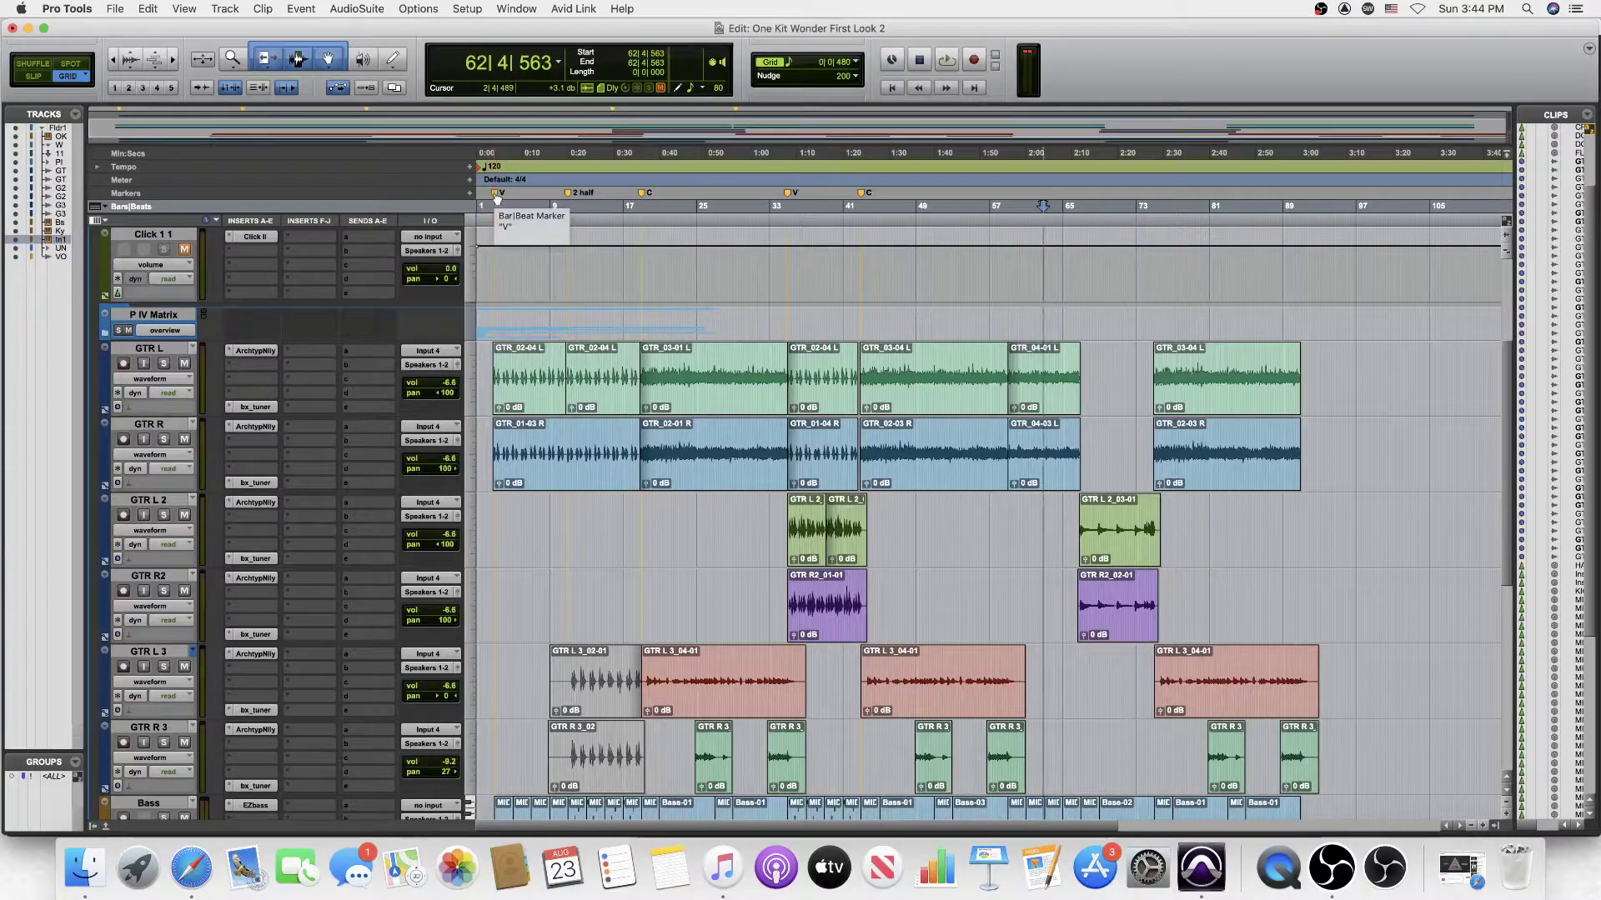
click(497, 198)
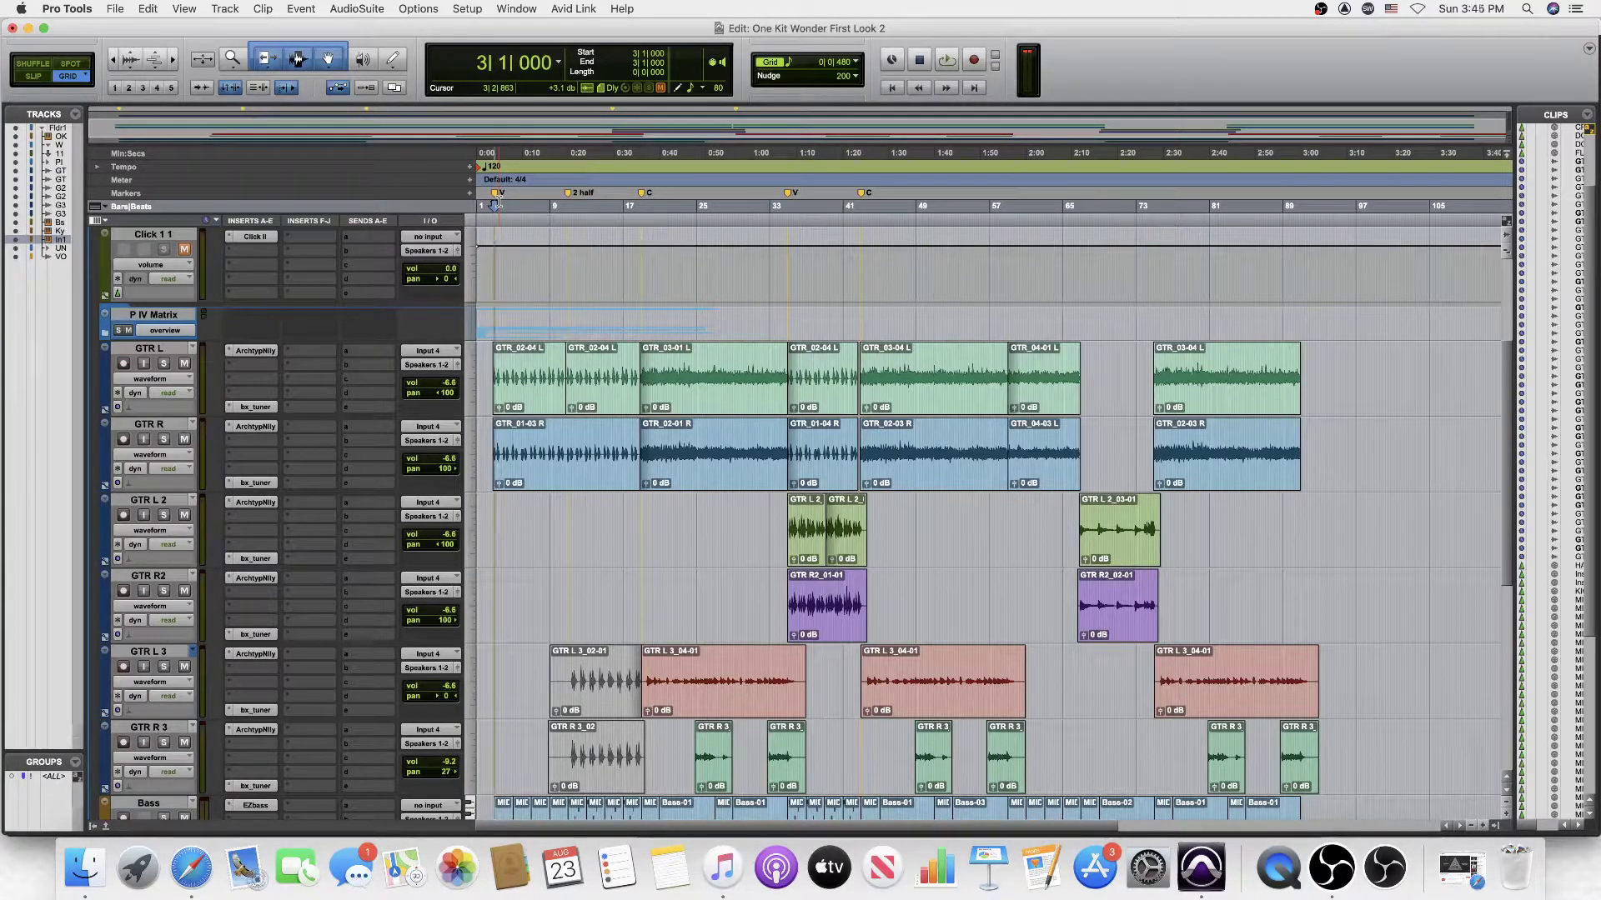
key(space)
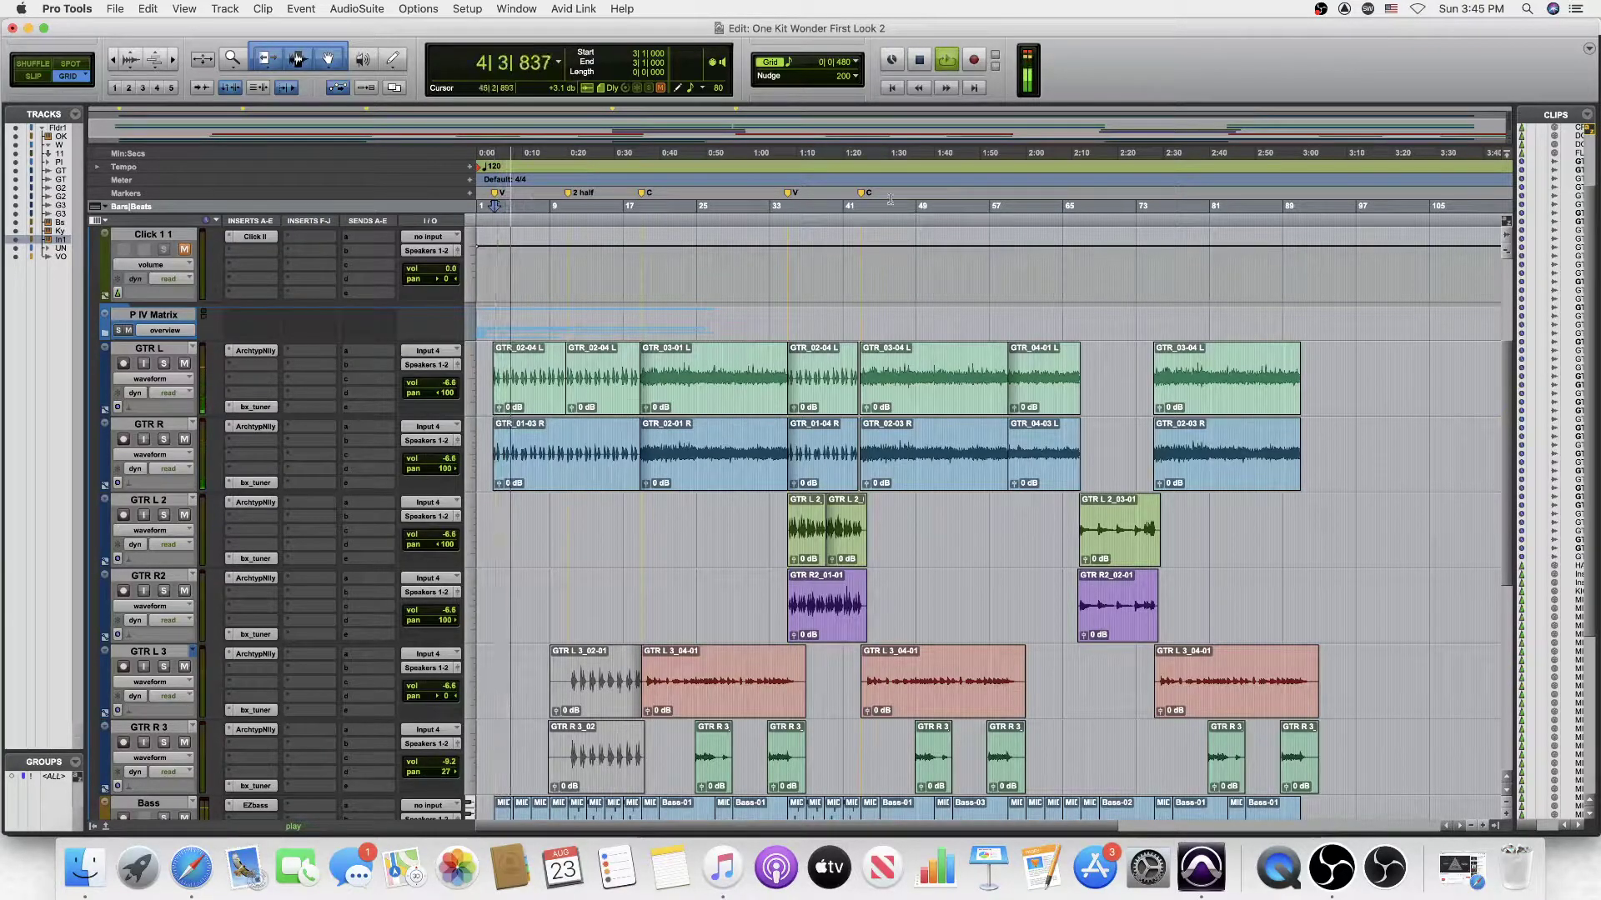
Step: Lower the volume of GTR L 2 to -7.8 dB and GTR R2 to -7.9 dB during playback
scroll(877, 337, down, 3)
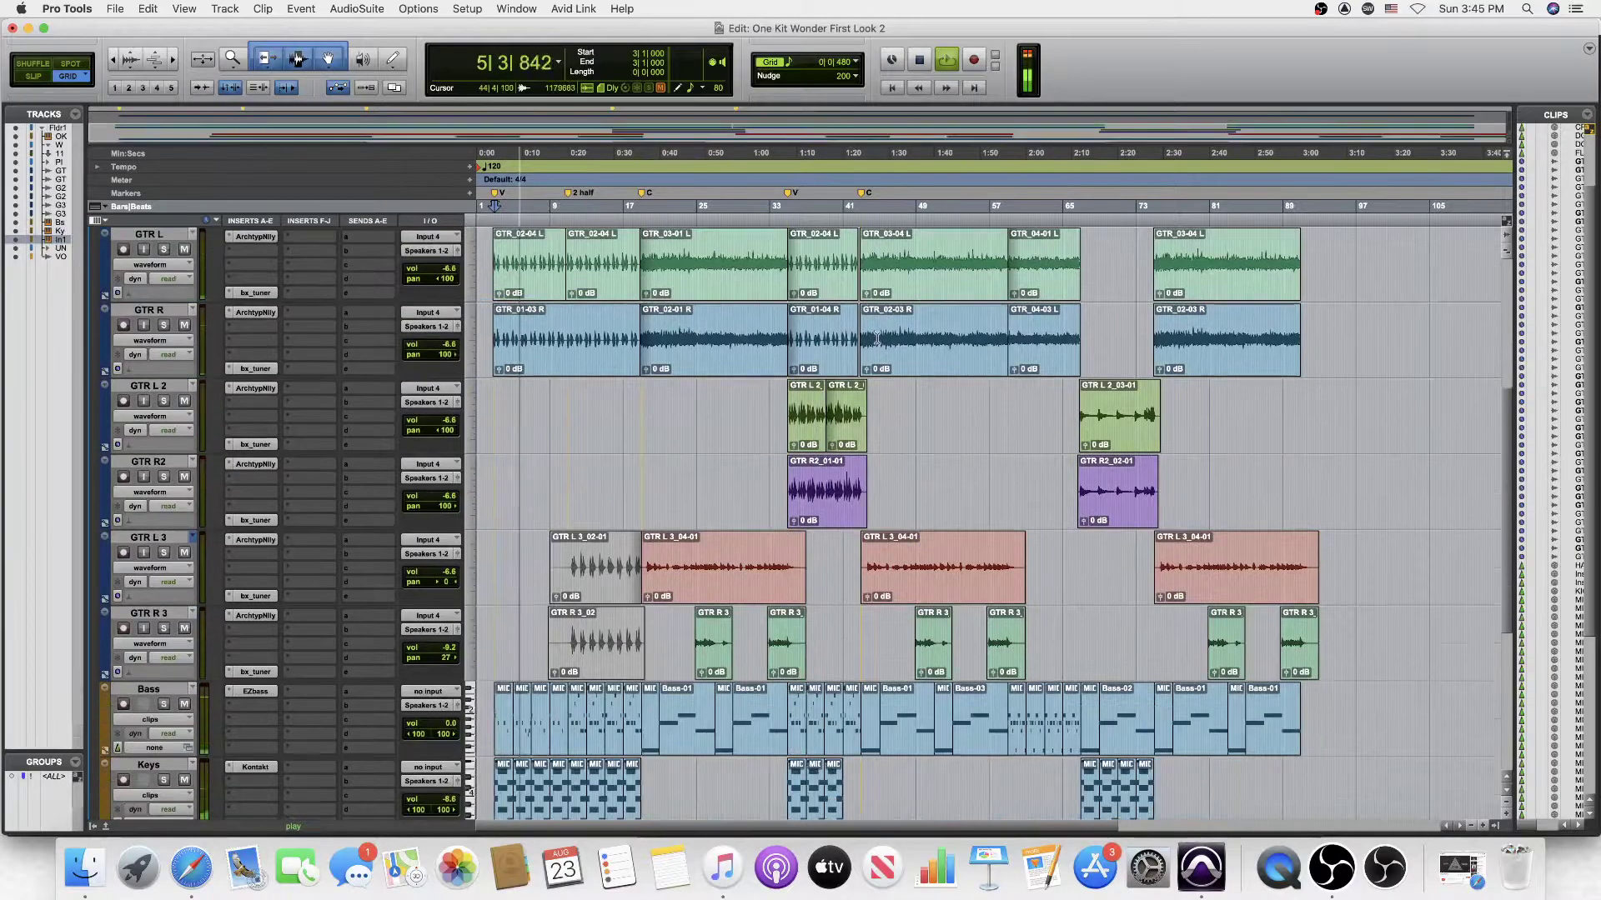
scroll(877, 337, up, 1)
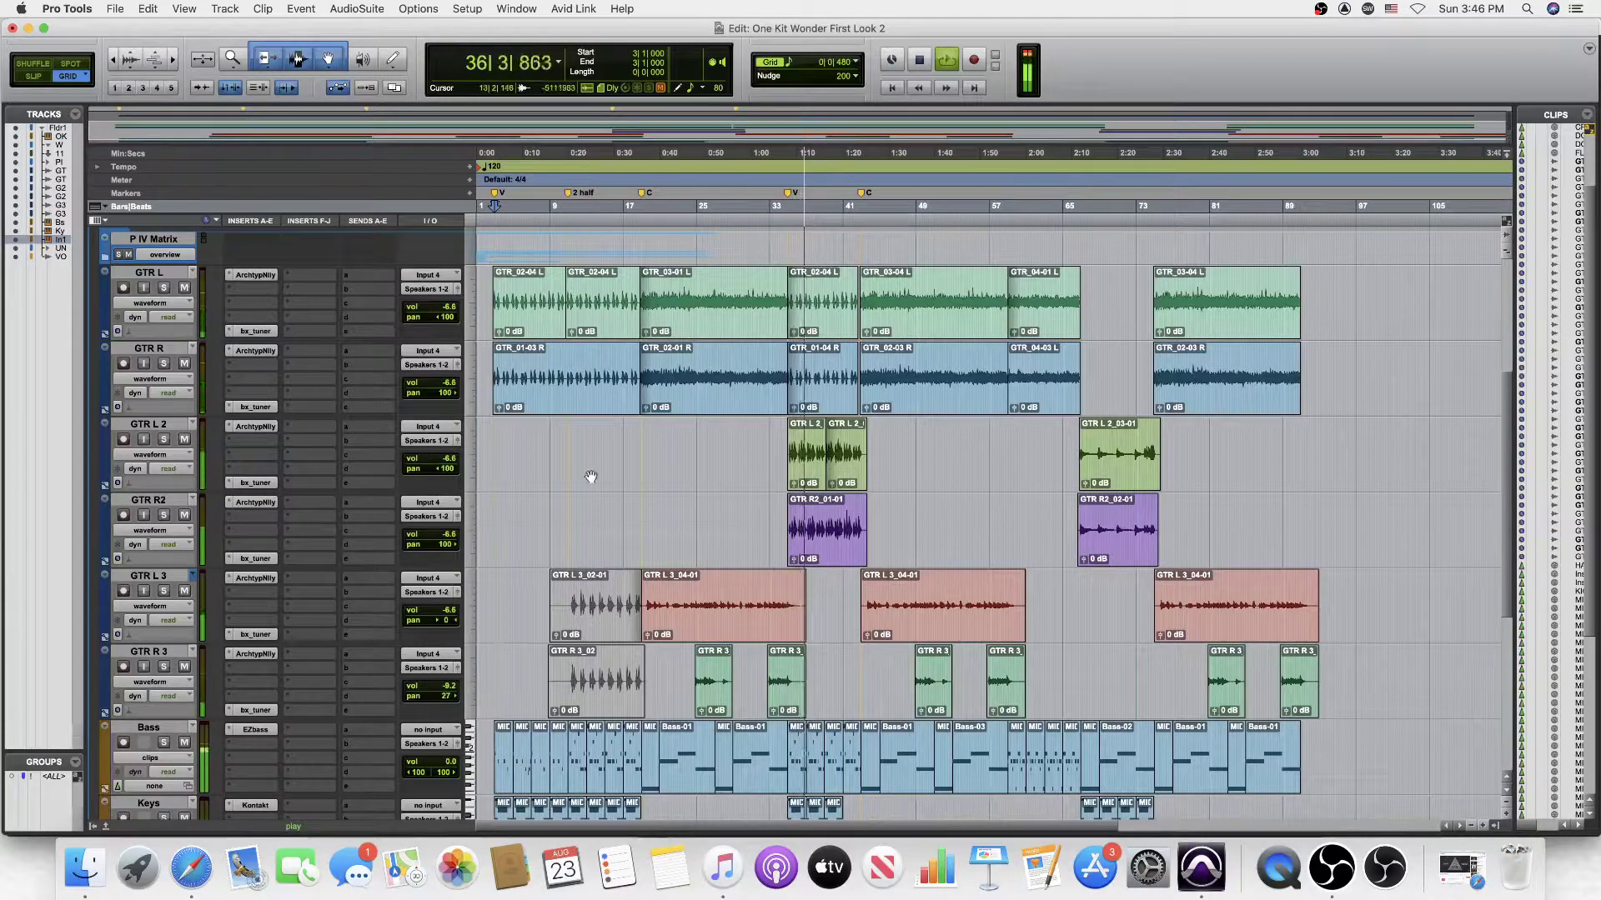
drag(430, 468, 430, 474)
drag(438, 533, 439, 537)
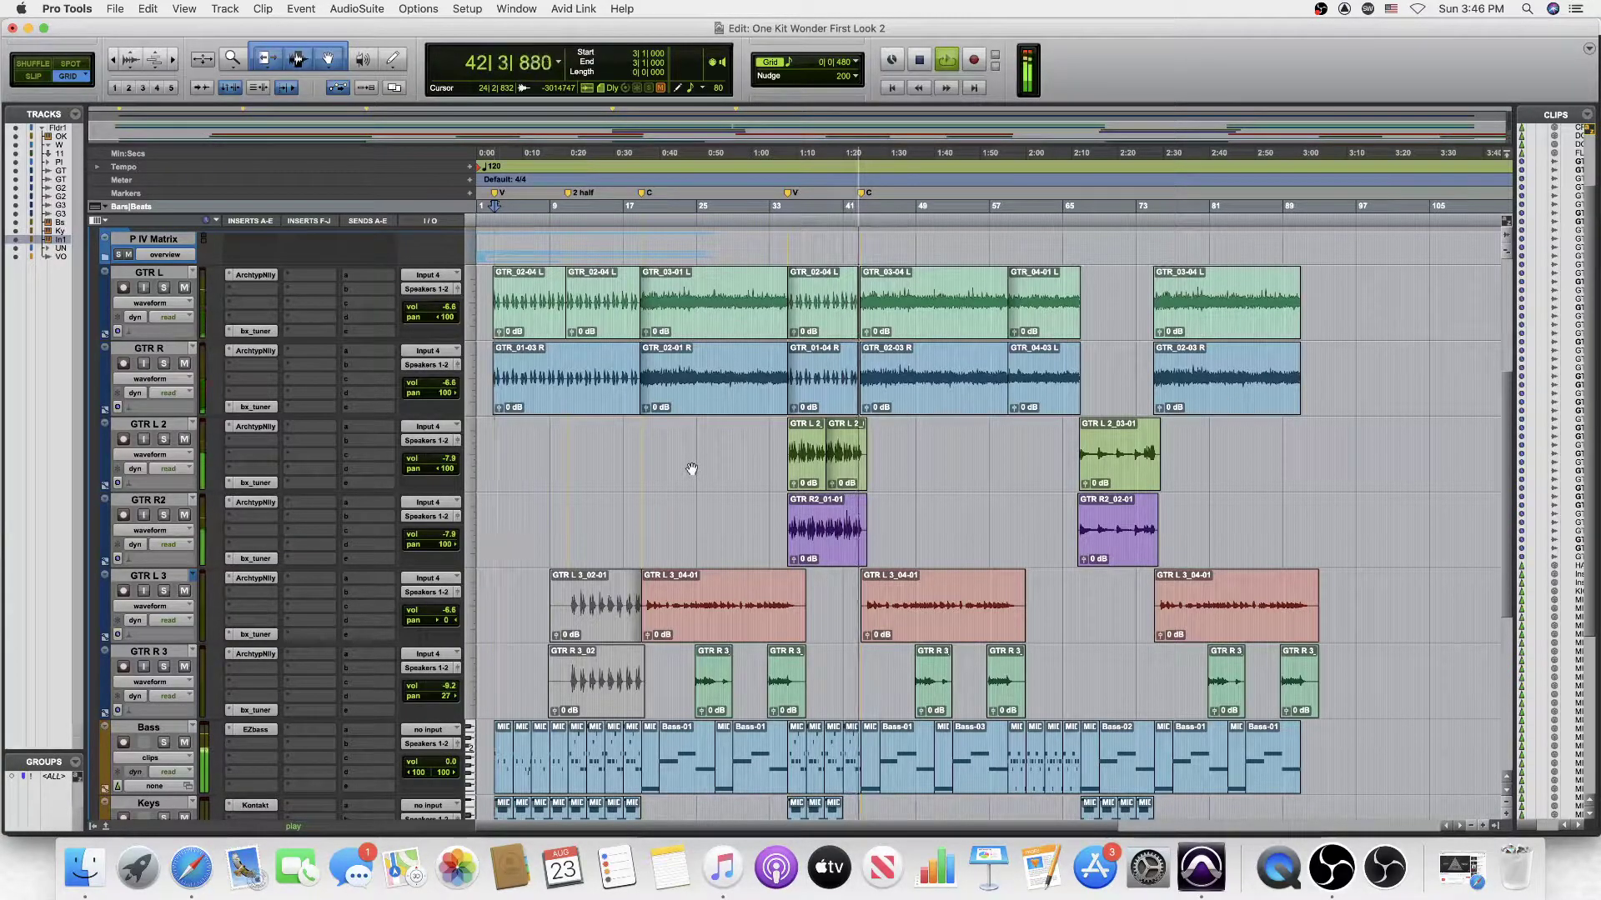
Step: Listen to the full mix from around bar 58, stop playback and return to the song's beginning
click(1006, 210)
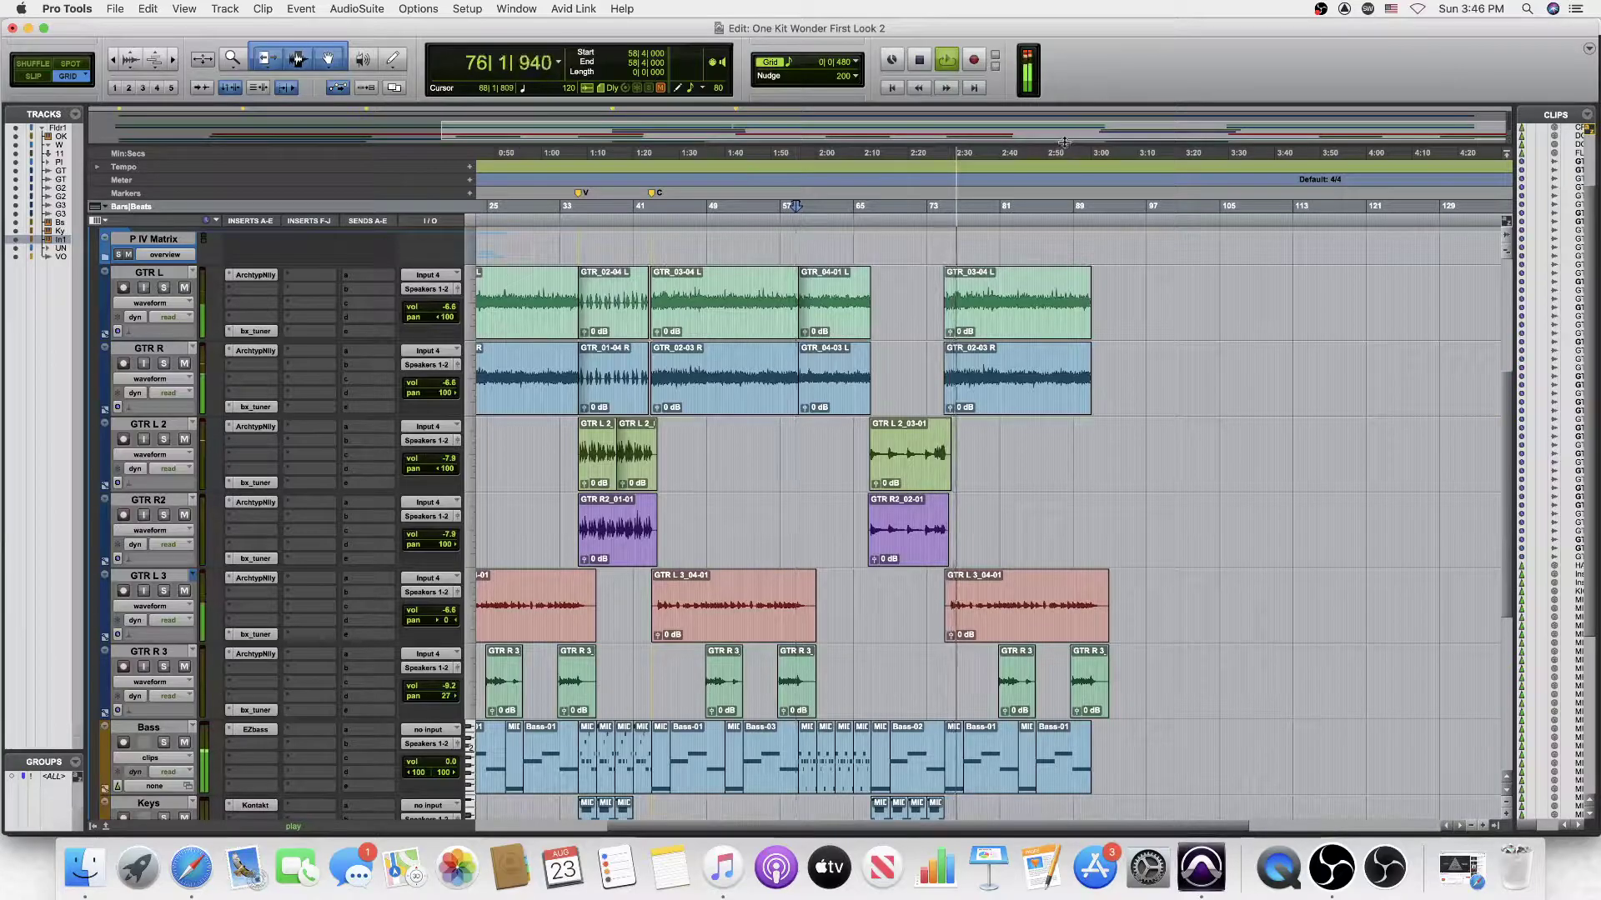
key(space)
scroll(824, 431, left, 10)
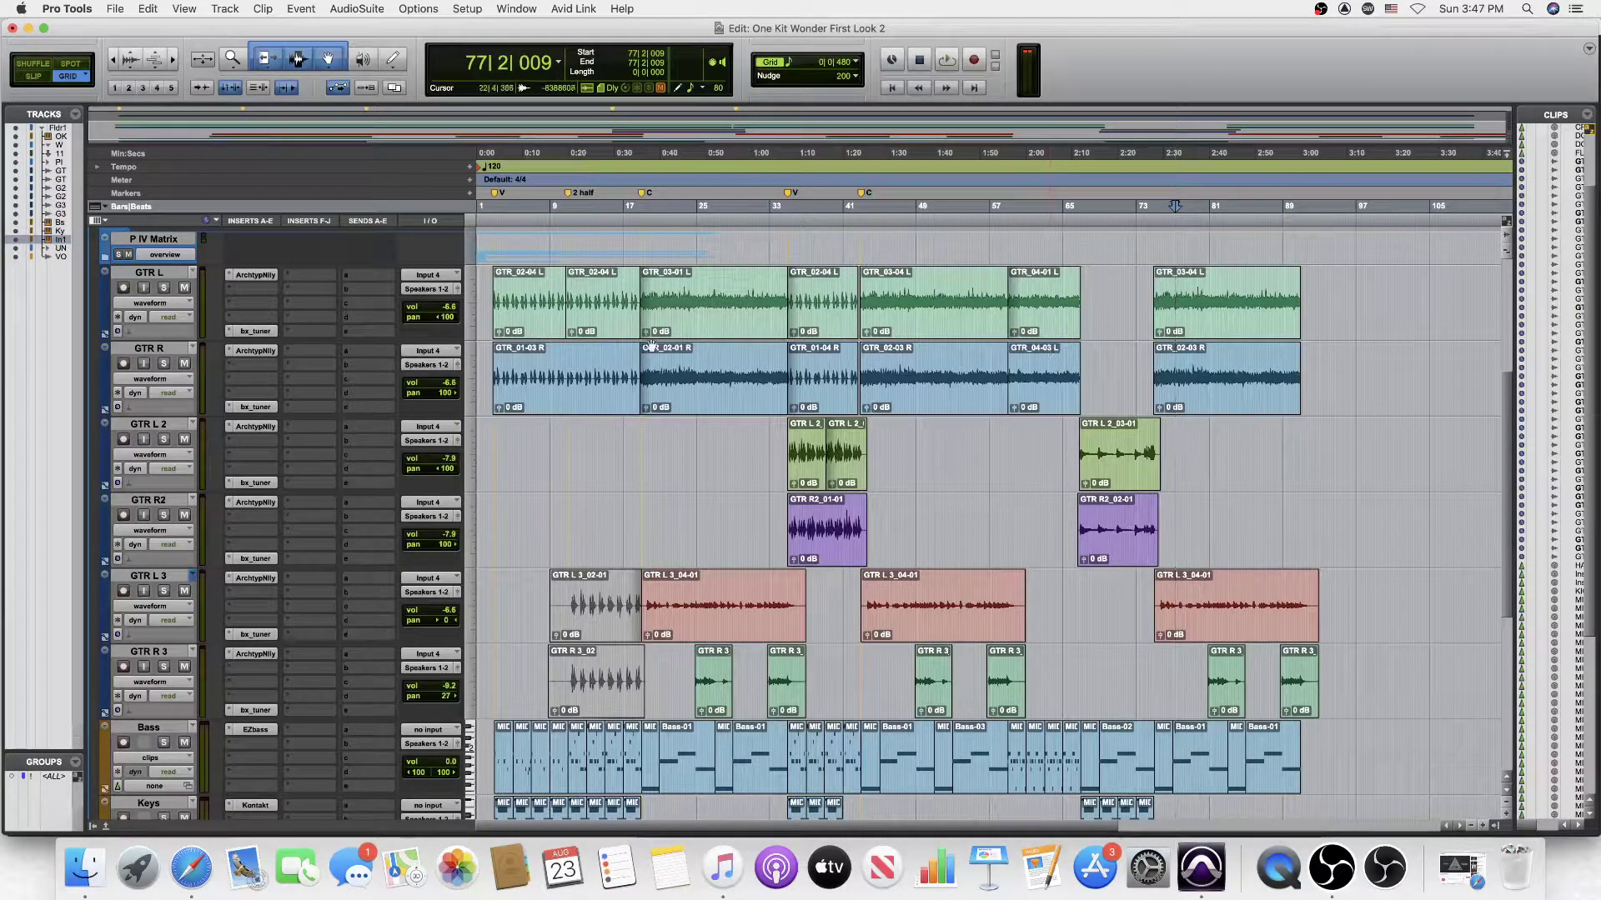
Step: Solo GTR L and GTR R, listen to their opening riff from just before bar 3, and clear the solos
click(488, 296)
click(163, 287)
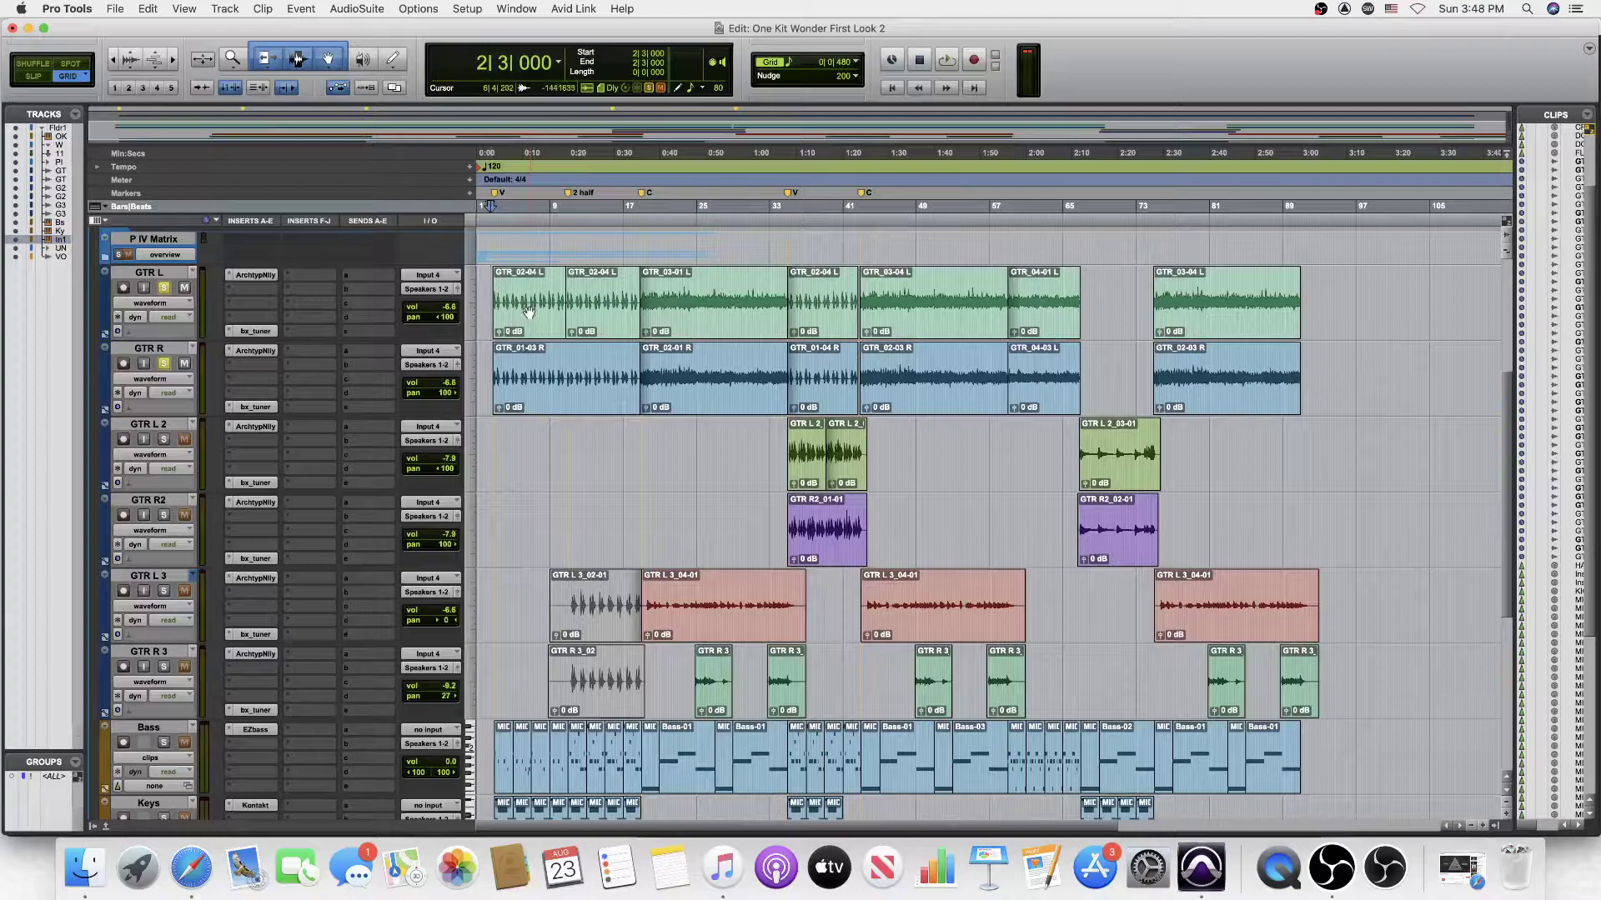
key(super+bracketright)
key(super+bracketright)
key(super+bracketright)
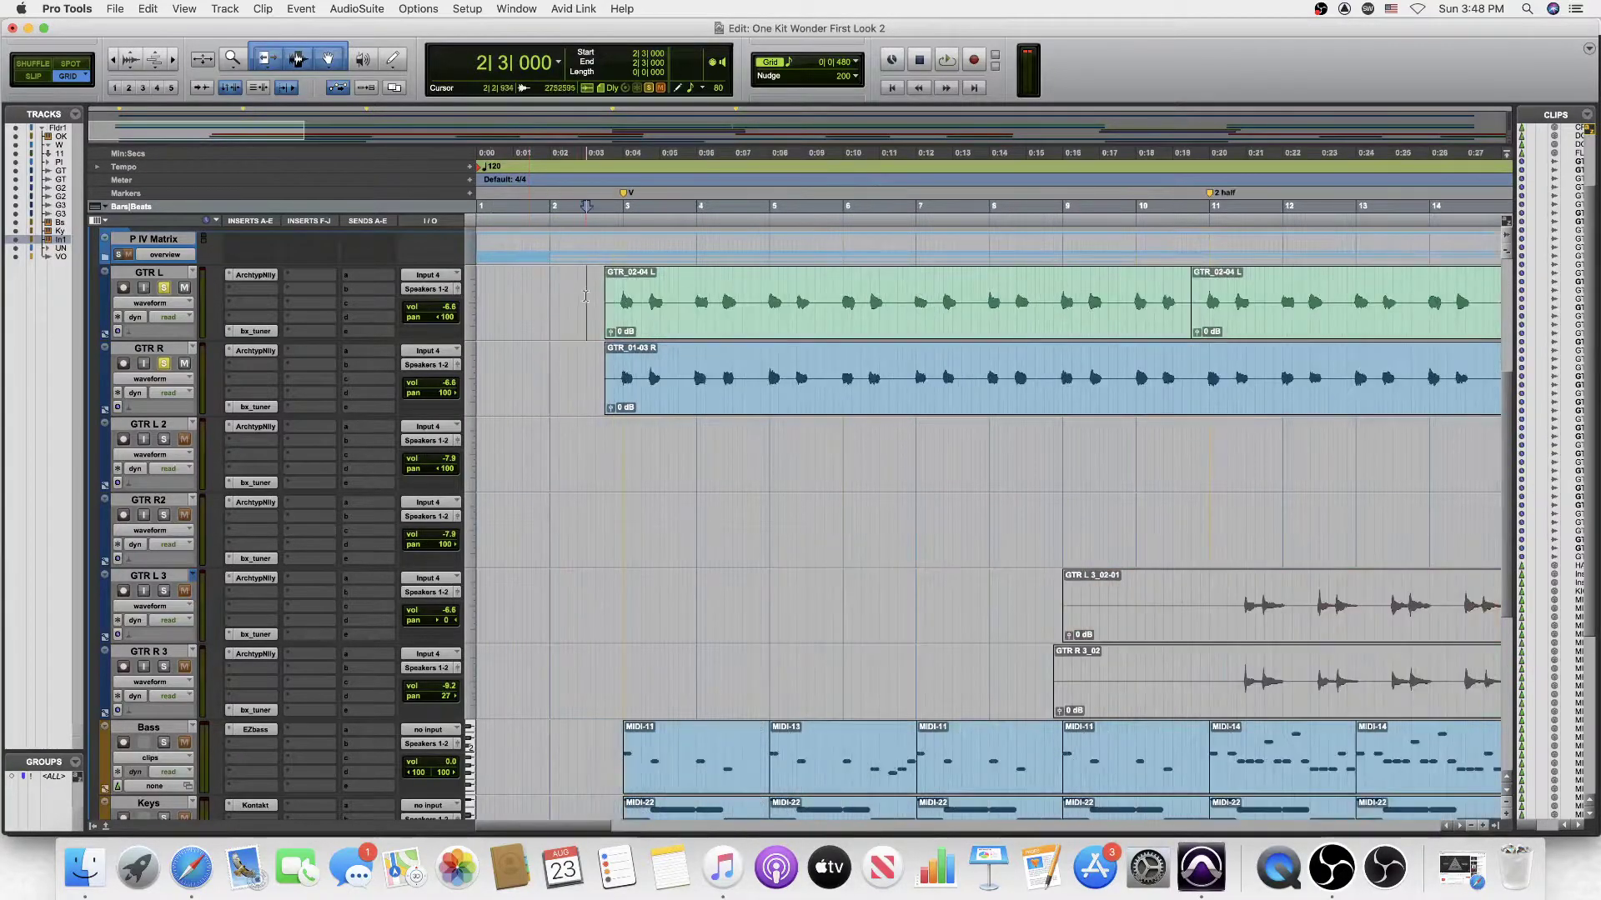
click(598, 291)
key(space)
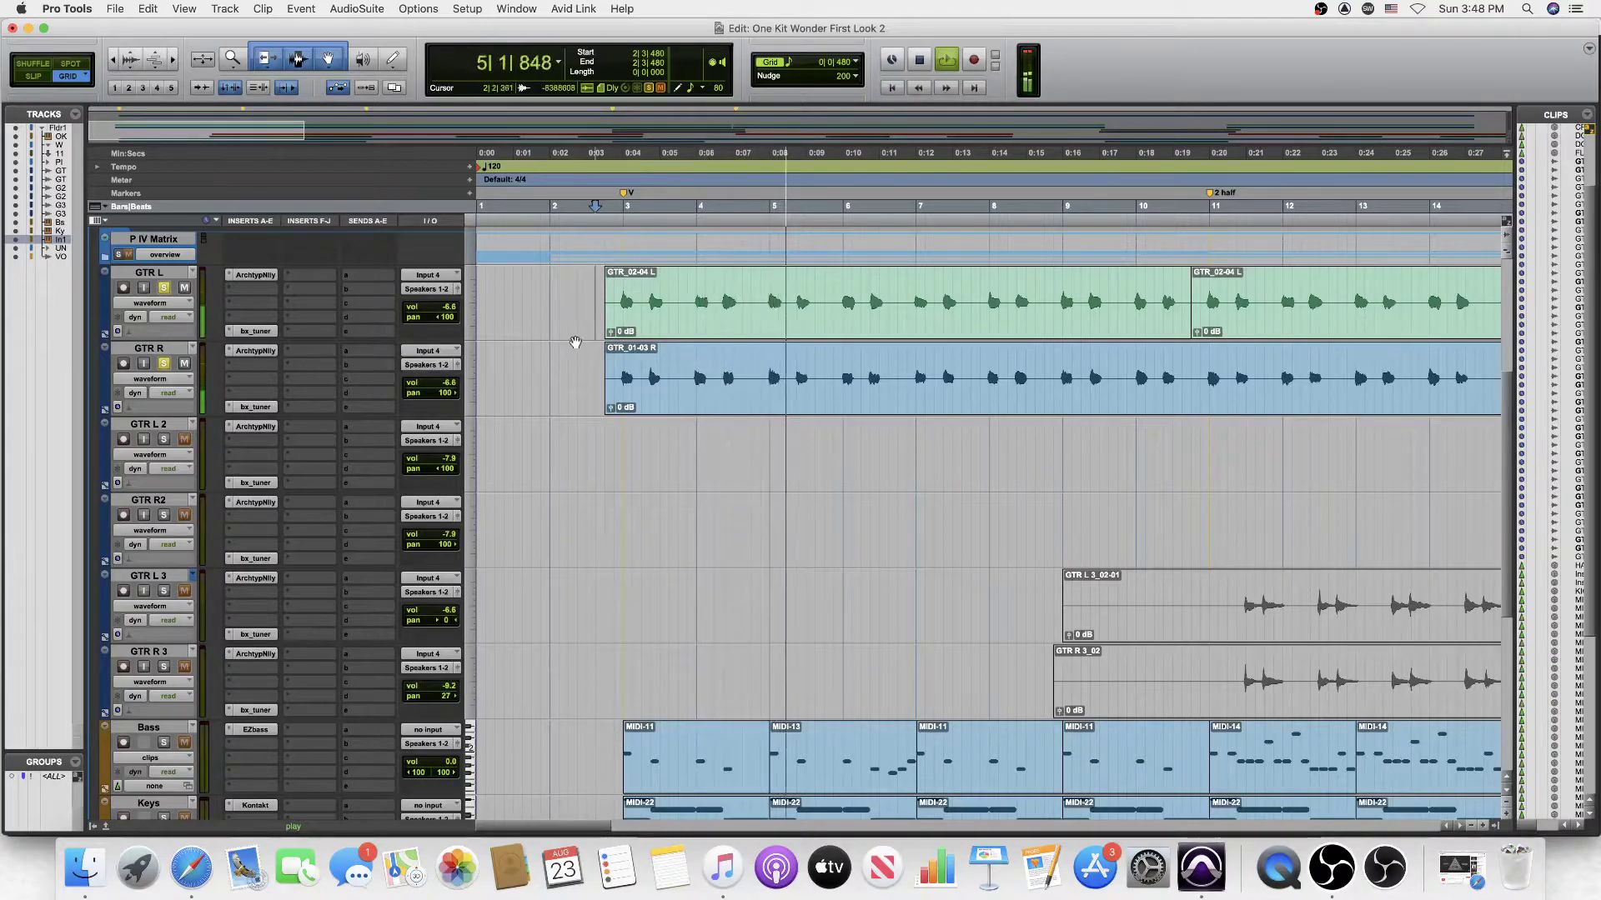
scroll(569, 343, right, 4)
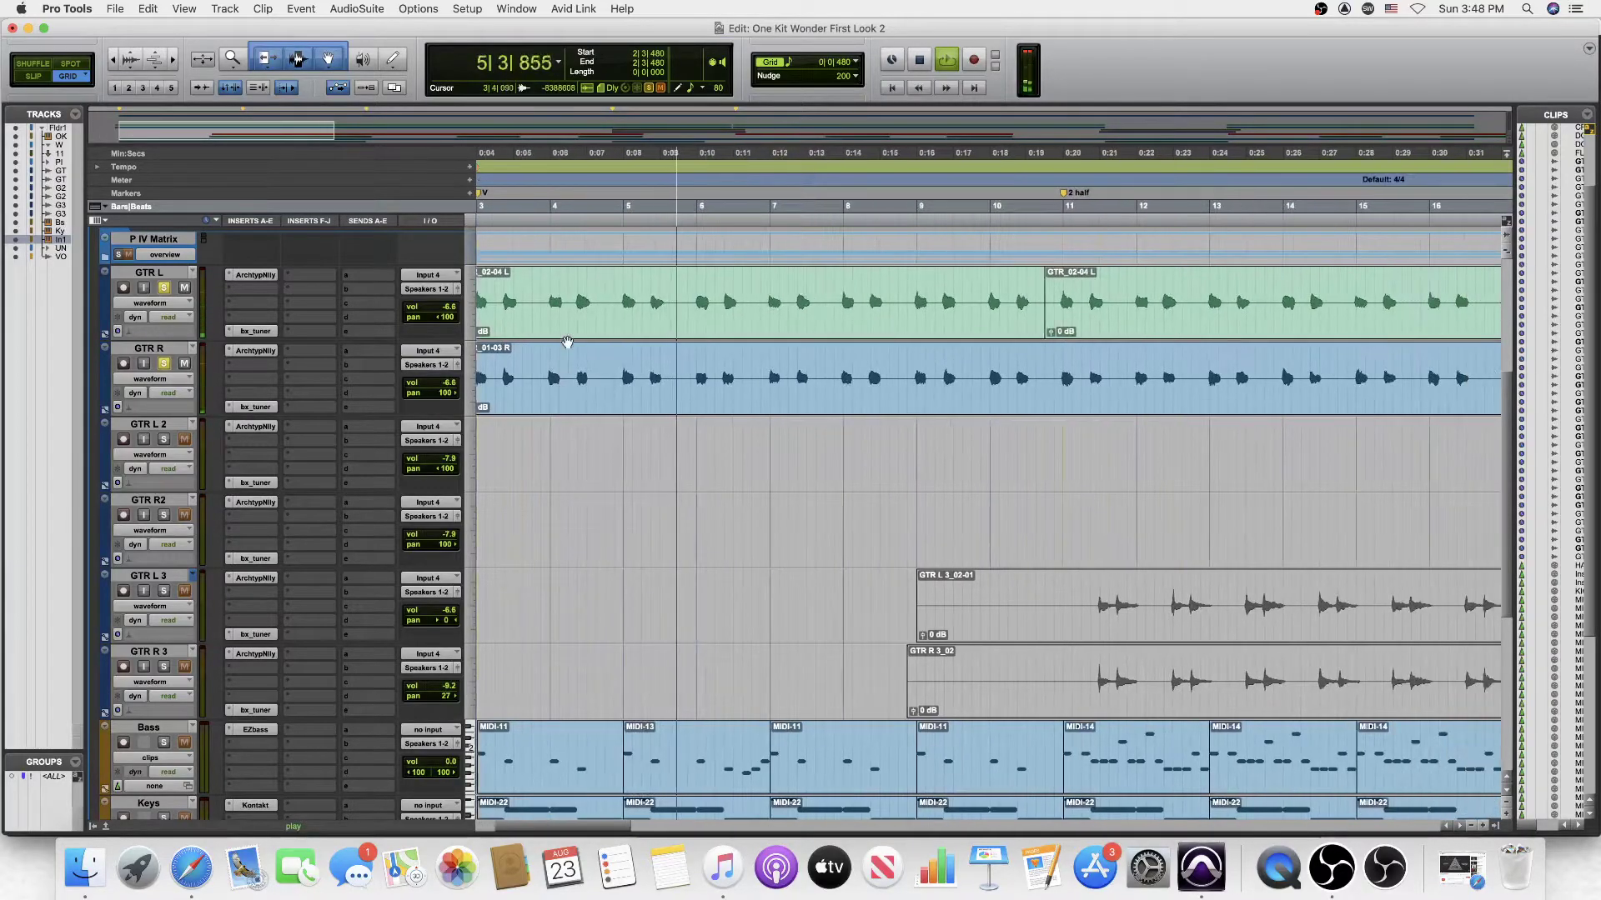
key(space)
click(164, 289)
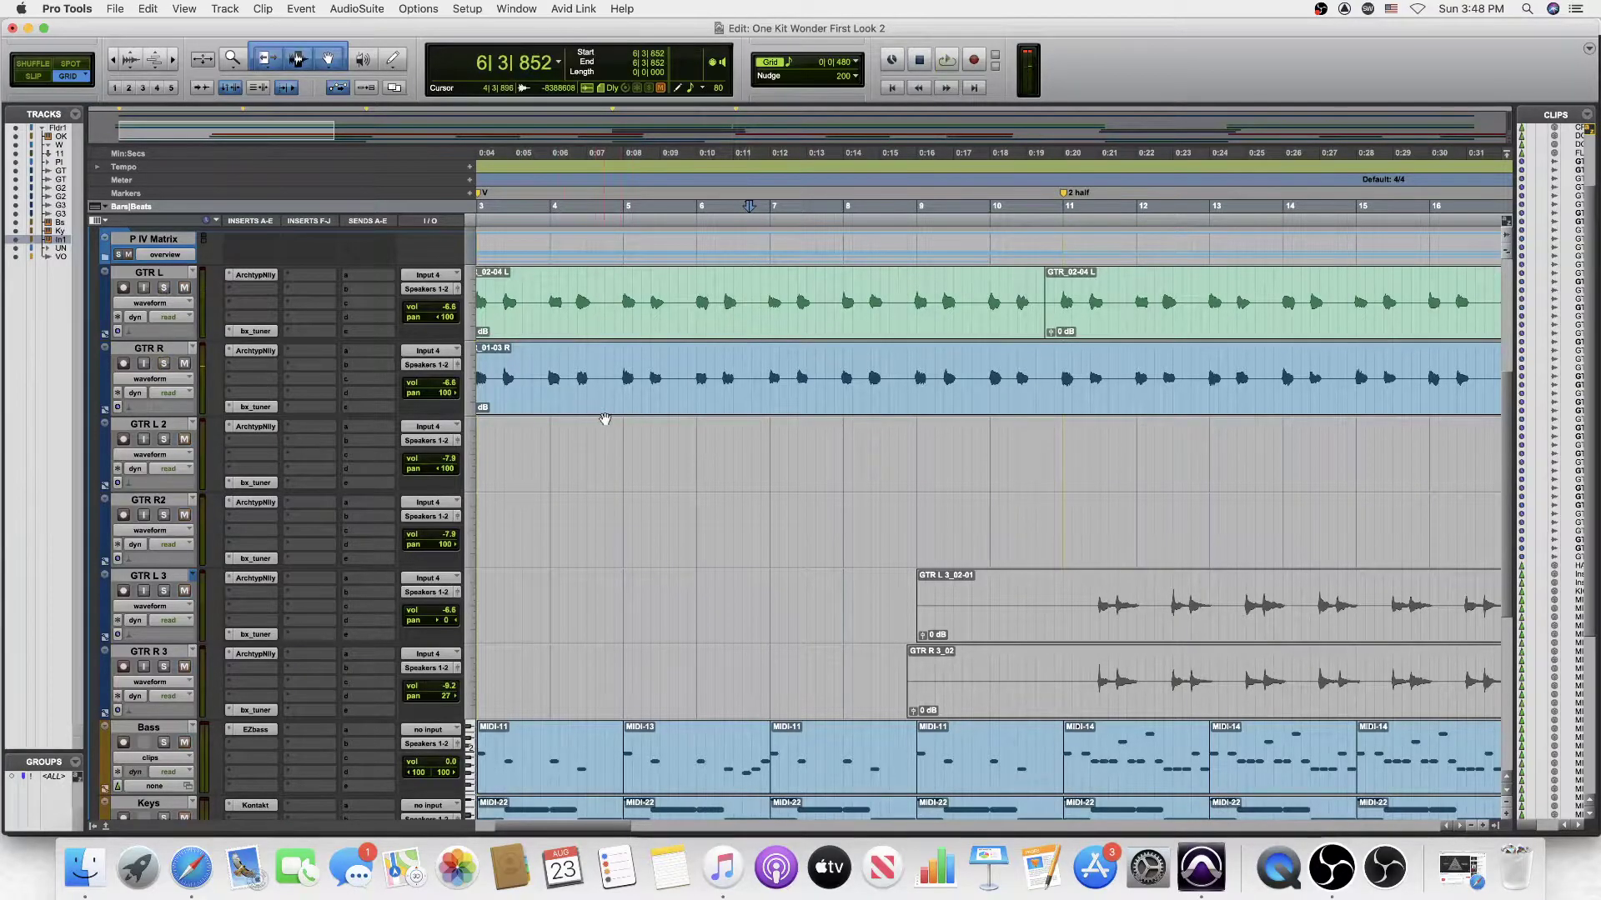
Step: Place the playback position at bar 35 and solo GTR L, GTR R, GTR L 2 and GTR R2
scroll(605, 419, down, 5)
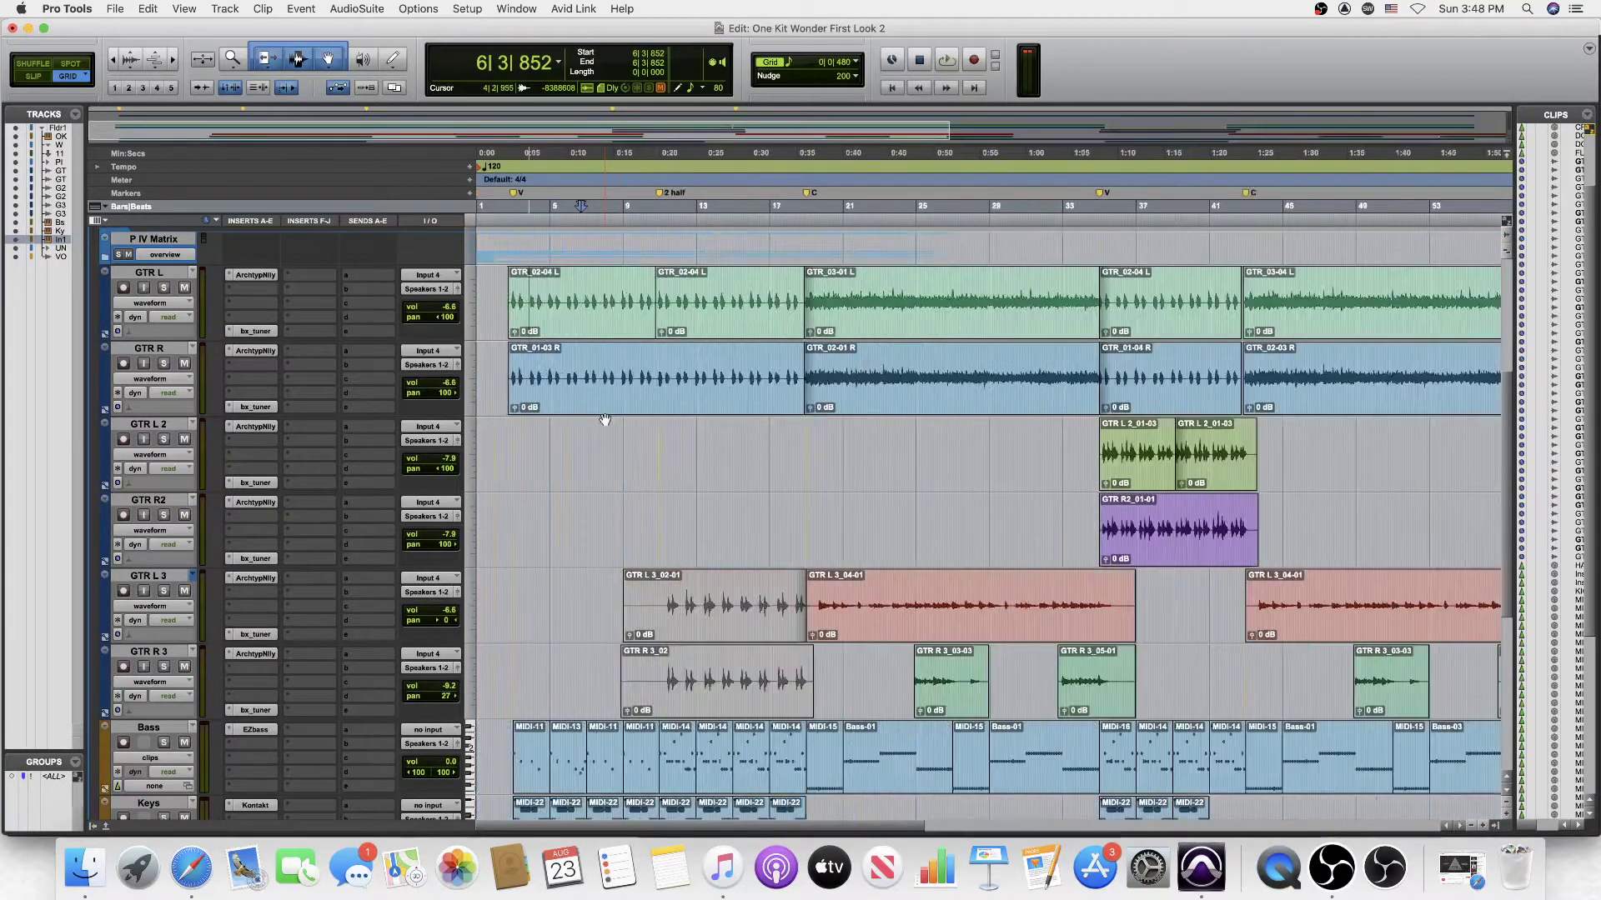
scroll(707, 426, right, 5)
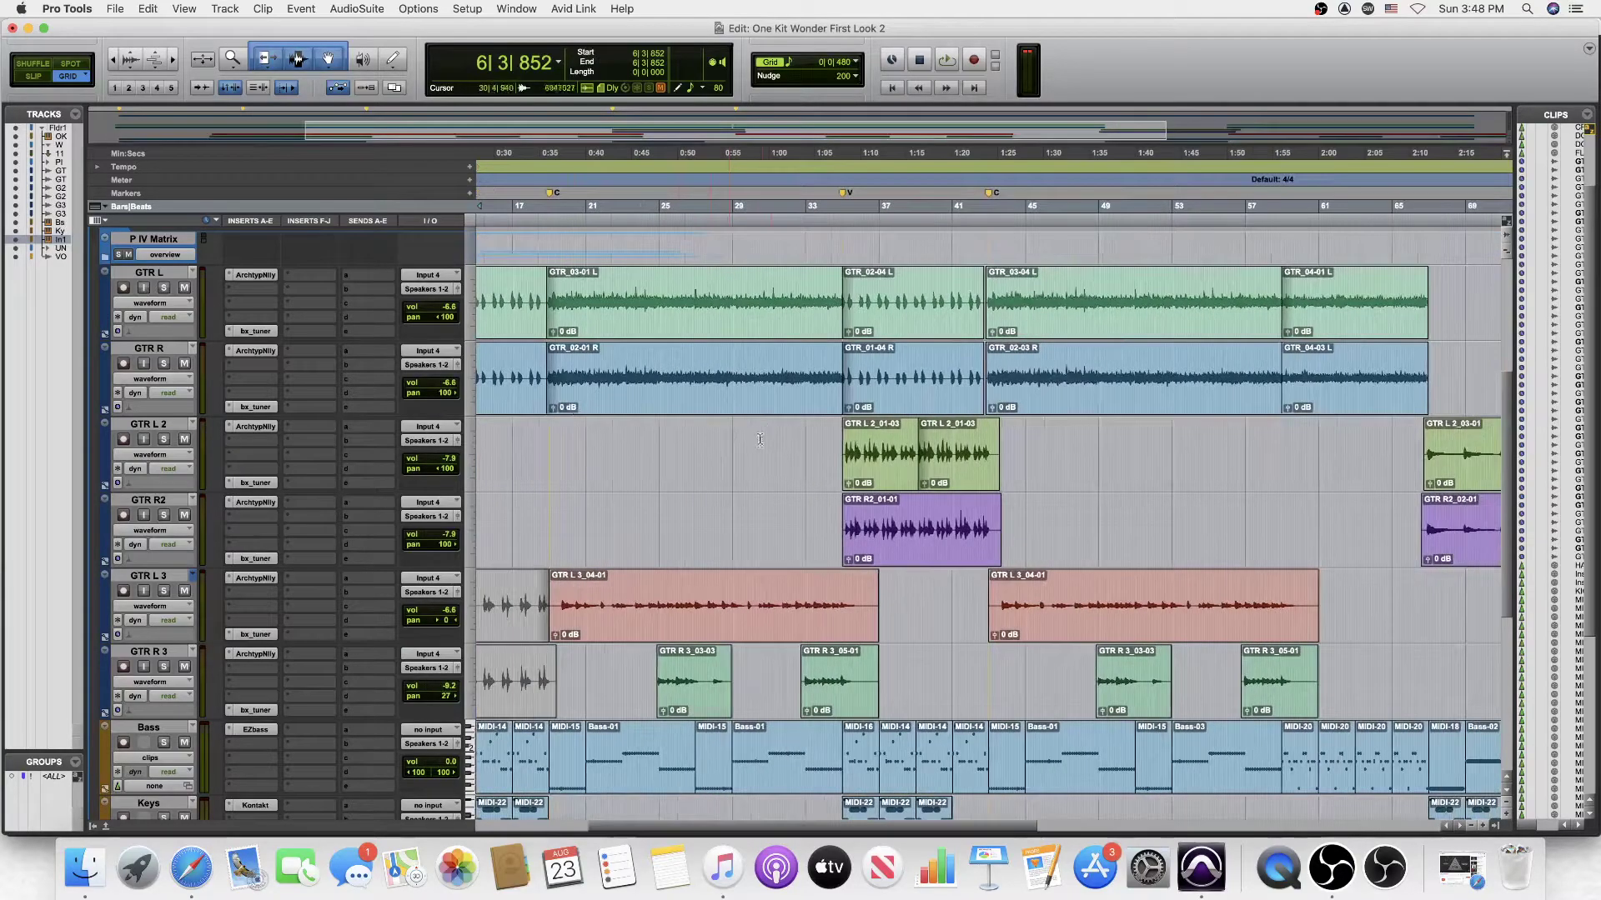
click(842, 220)
click(165, 287)
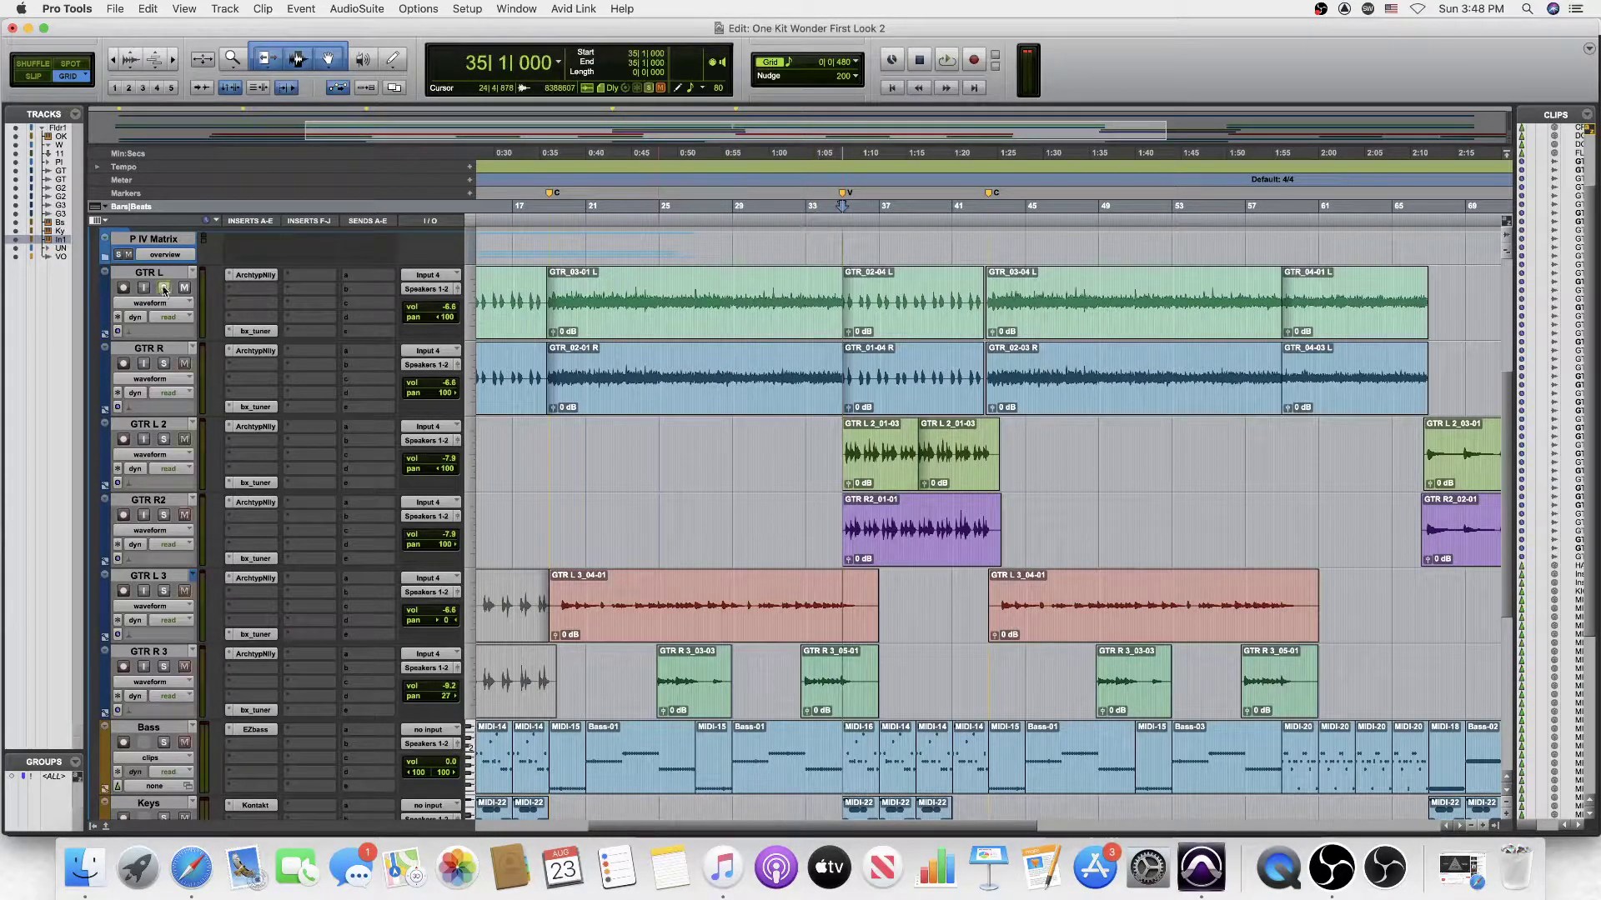
click(165, 364)
click(164, 440)
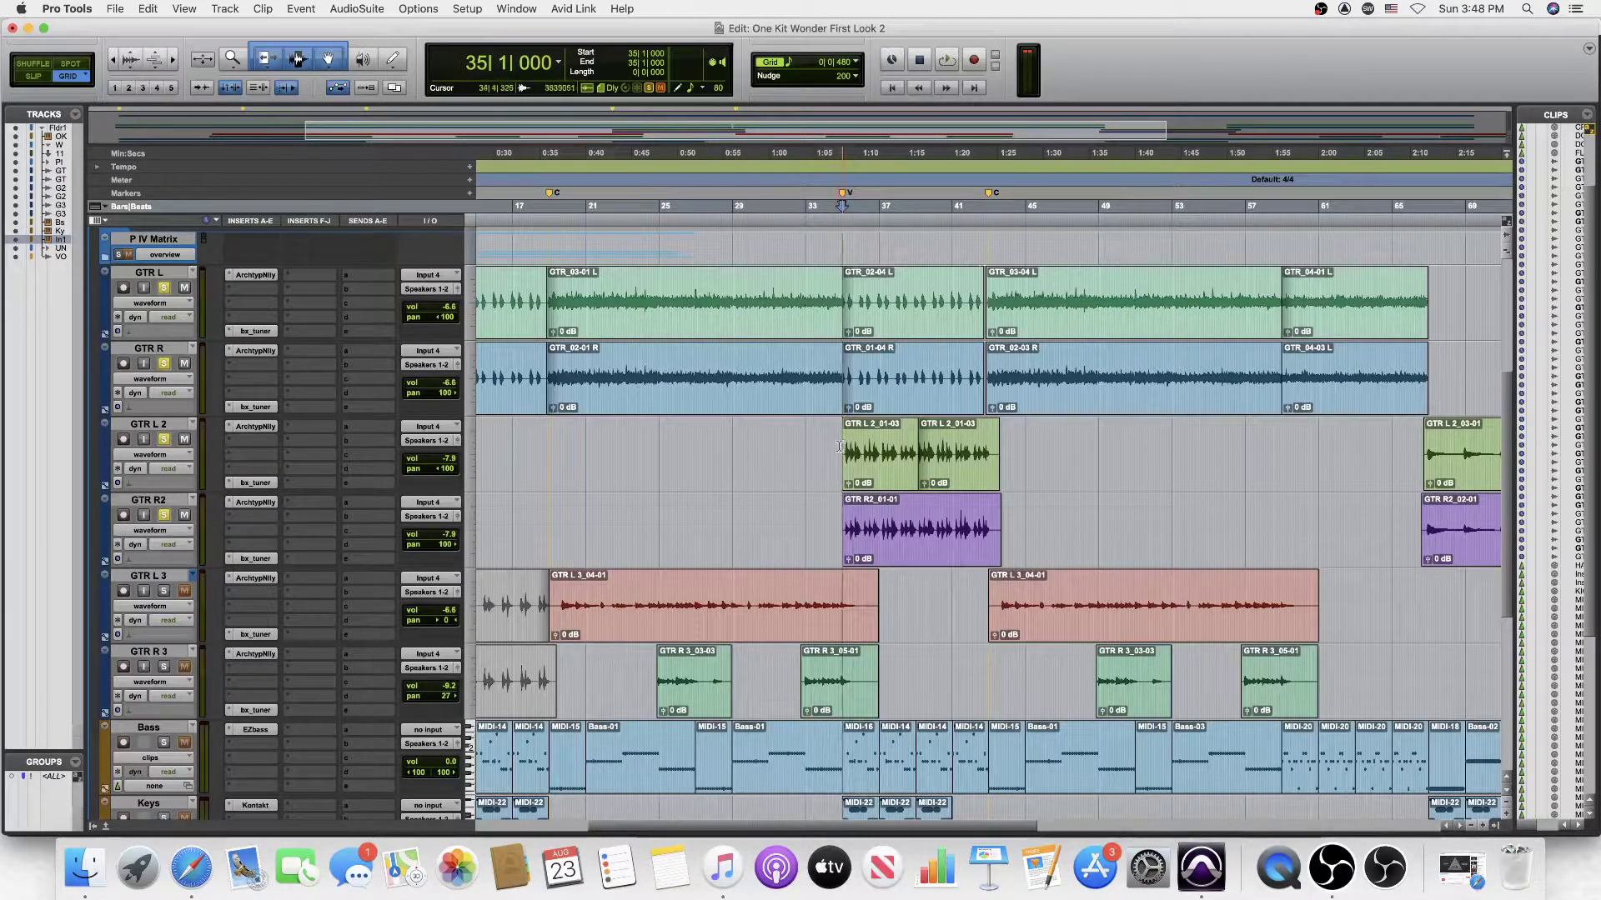
Step: Listen to the four soloed guitars from bar 35, stop, and continue from bar 39 with Bass soloed too
key(space)
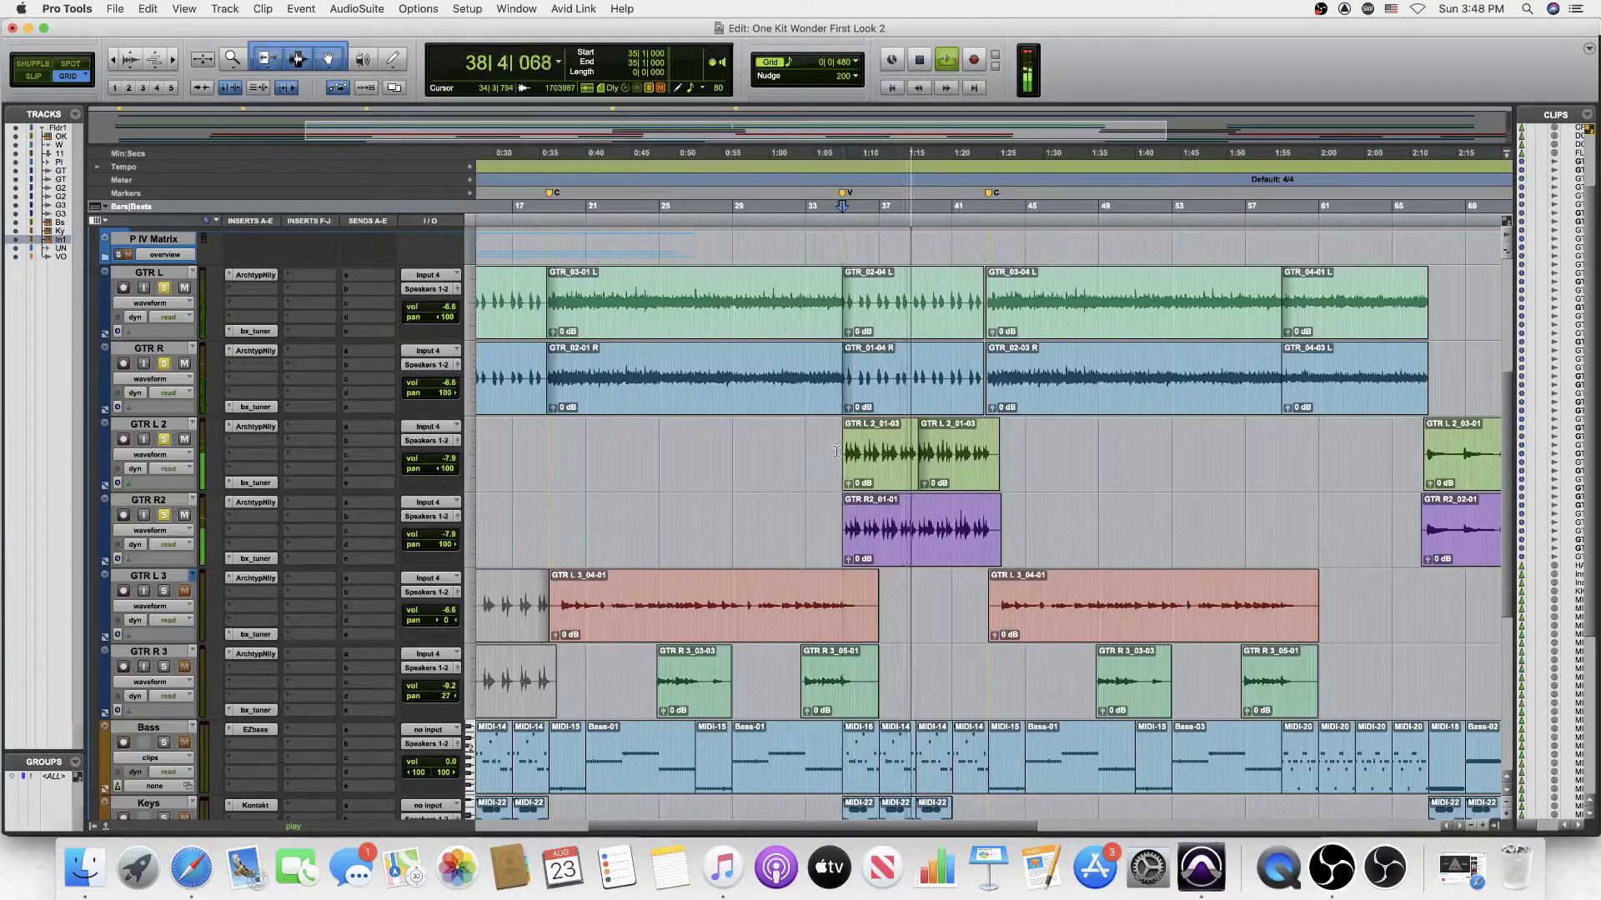
key(space)
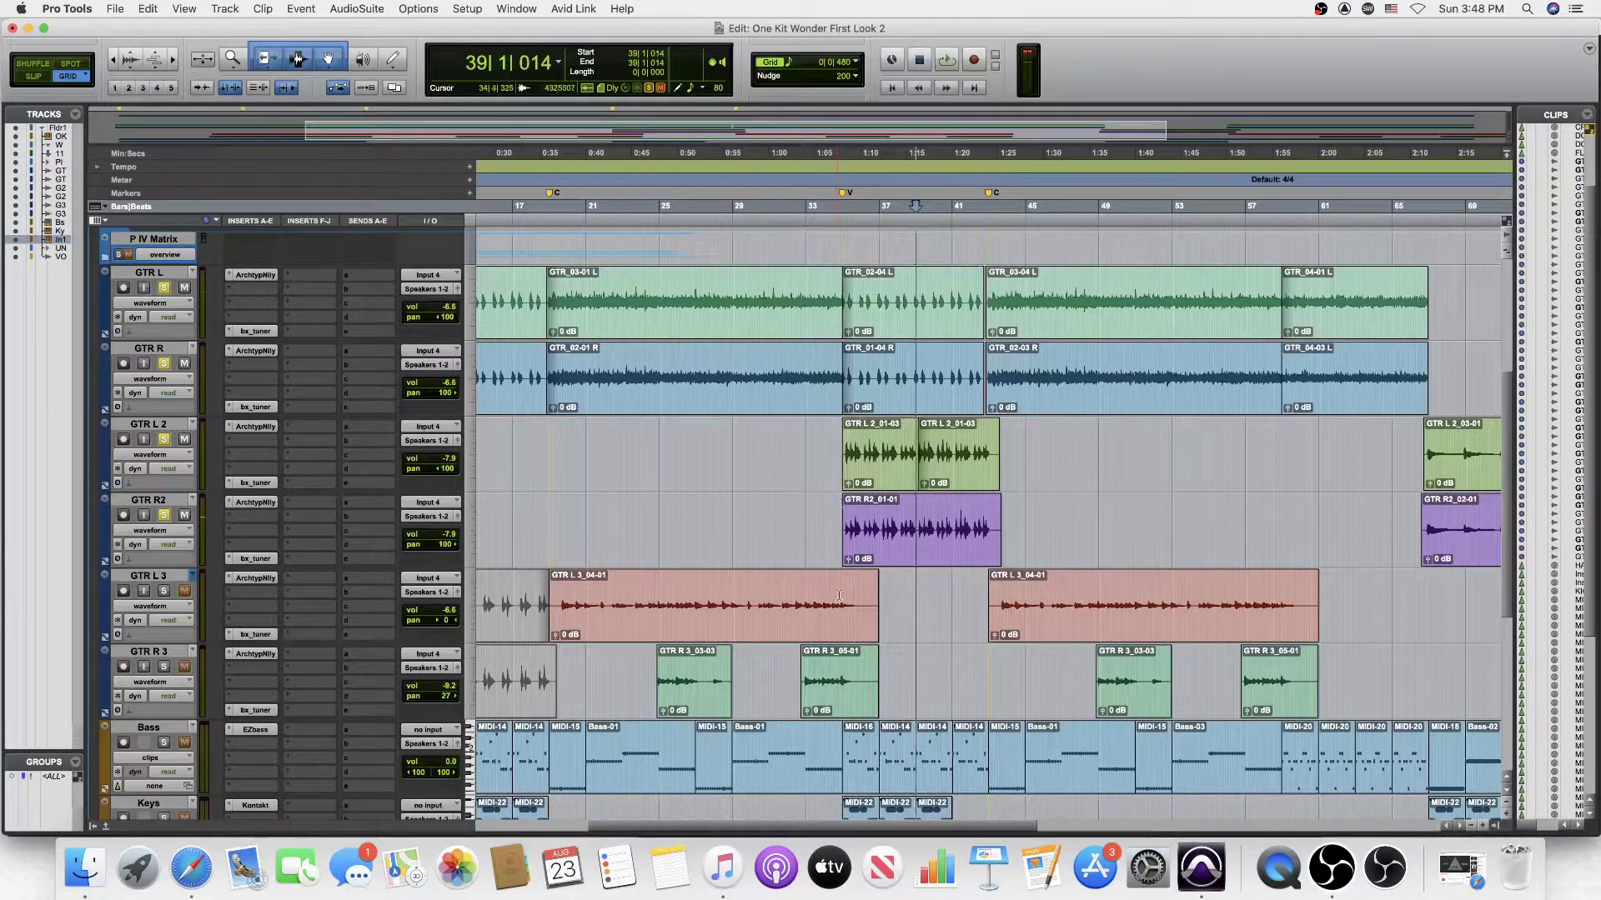
scroll(222, 679, down, 2)
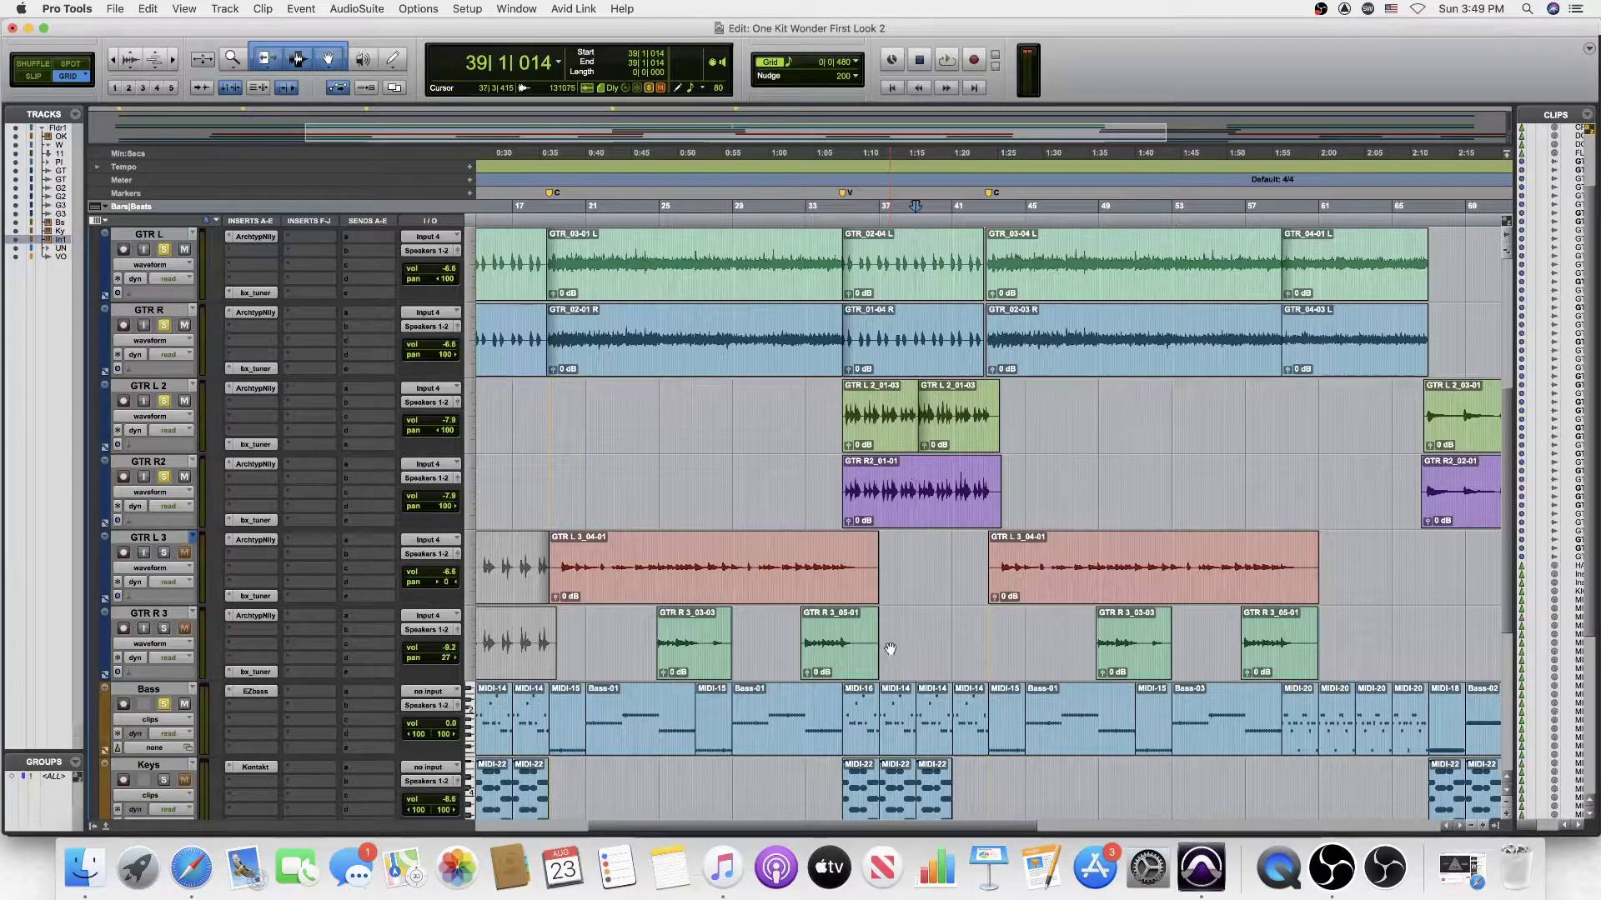
key(space)
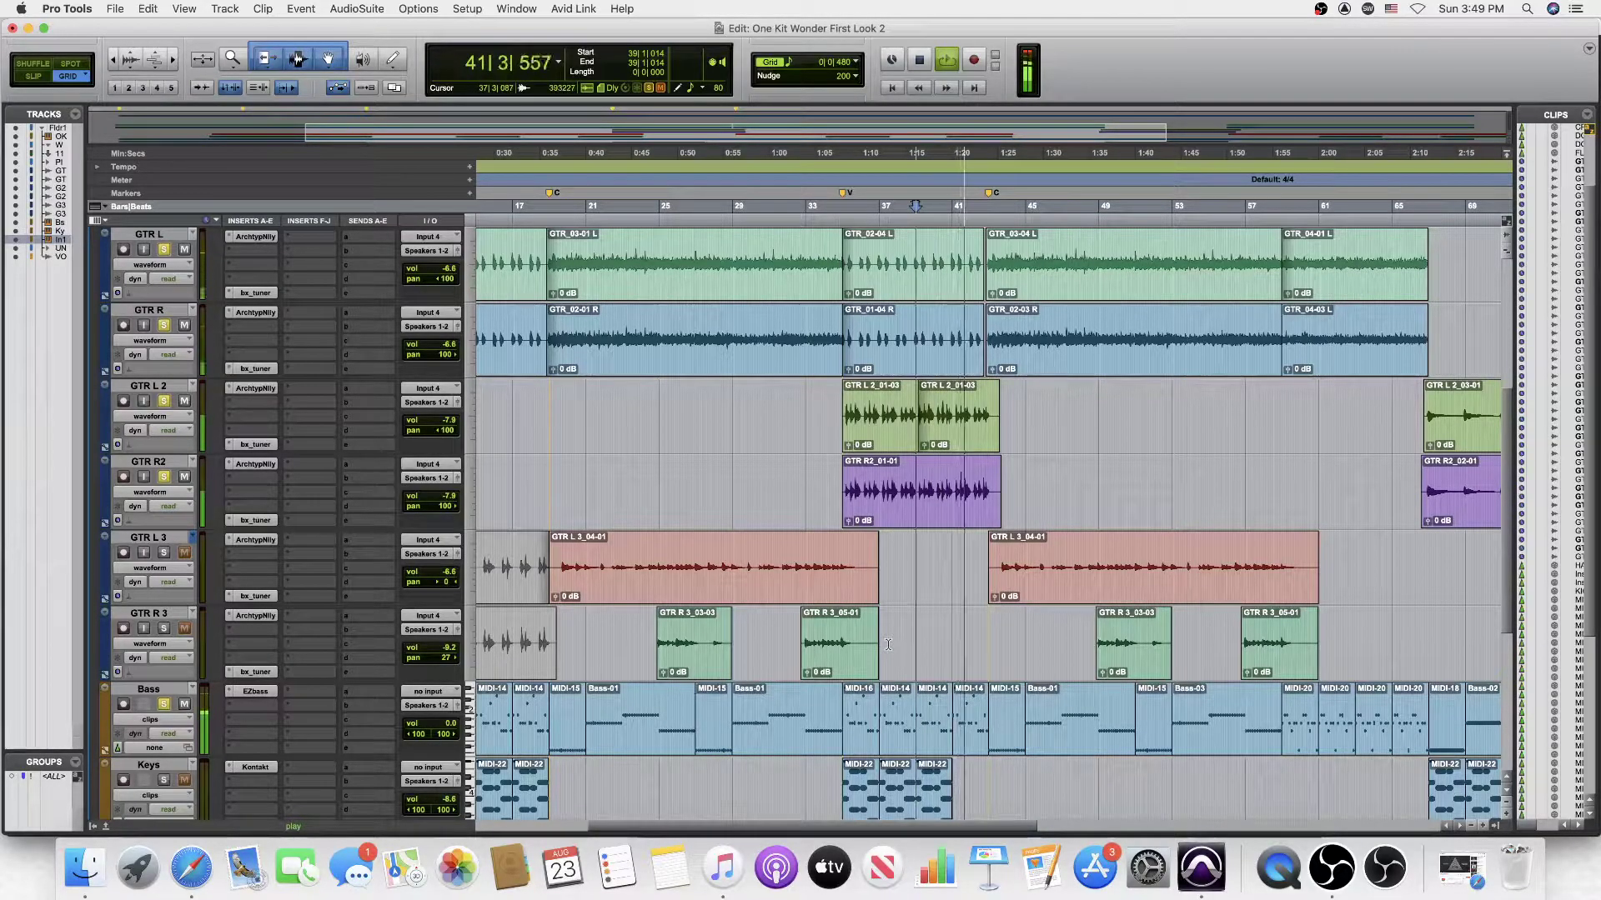
scroll(888, 644, down, 3)
key(space)
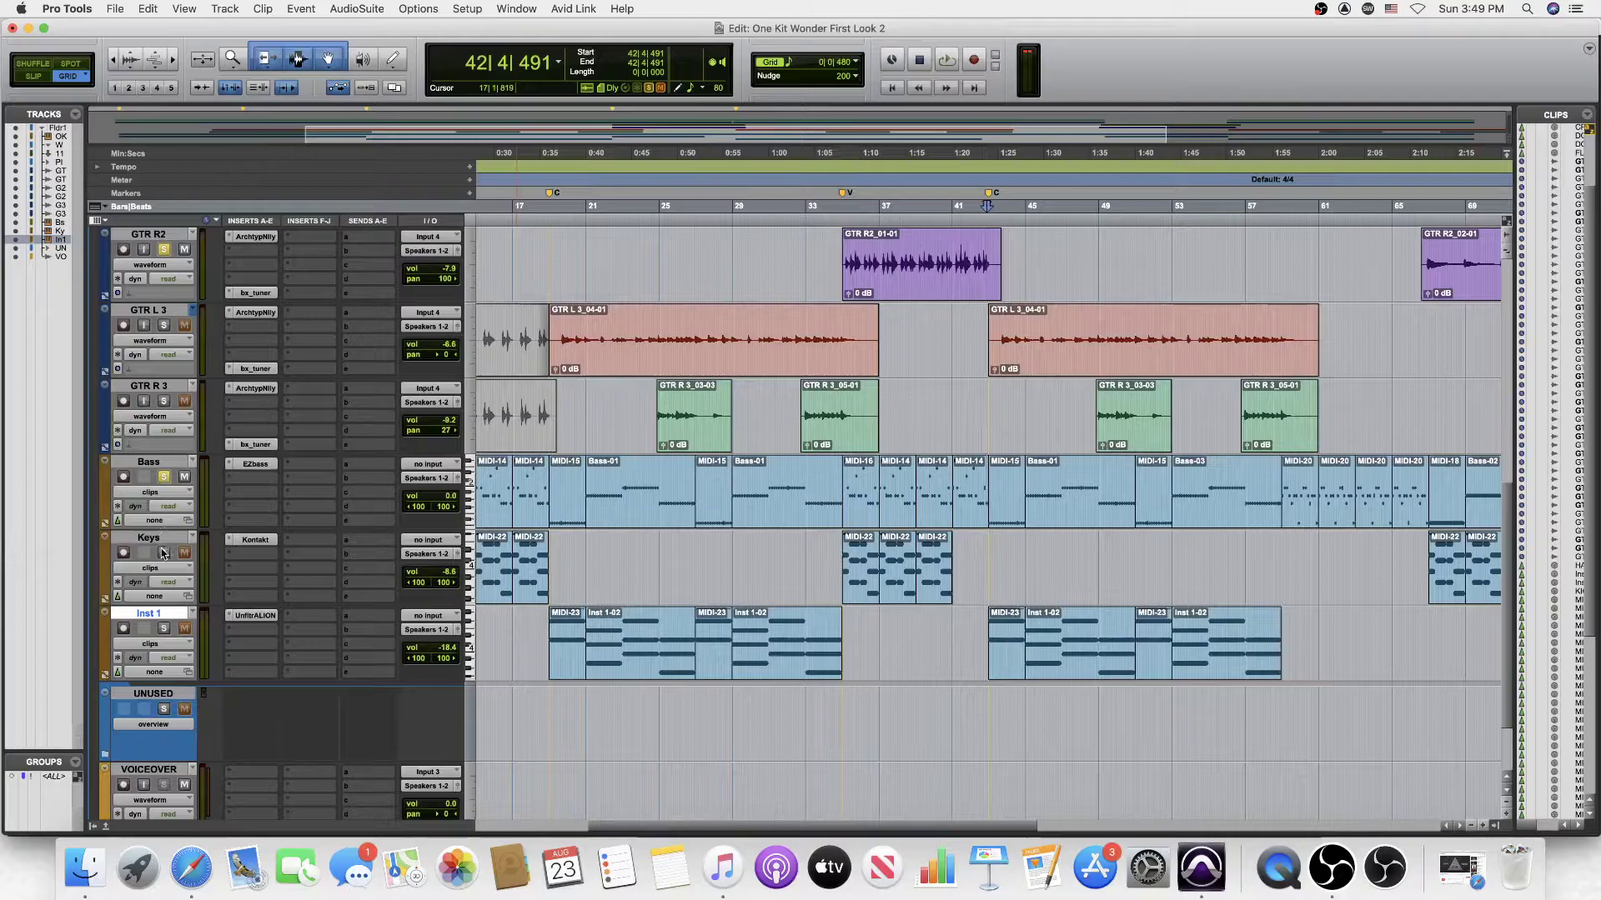
Step: Solo Keys, play from just before bar 35, and duplicate the last MIDI-22 clip on Keys to bar 41 during playback
click(836, 559)
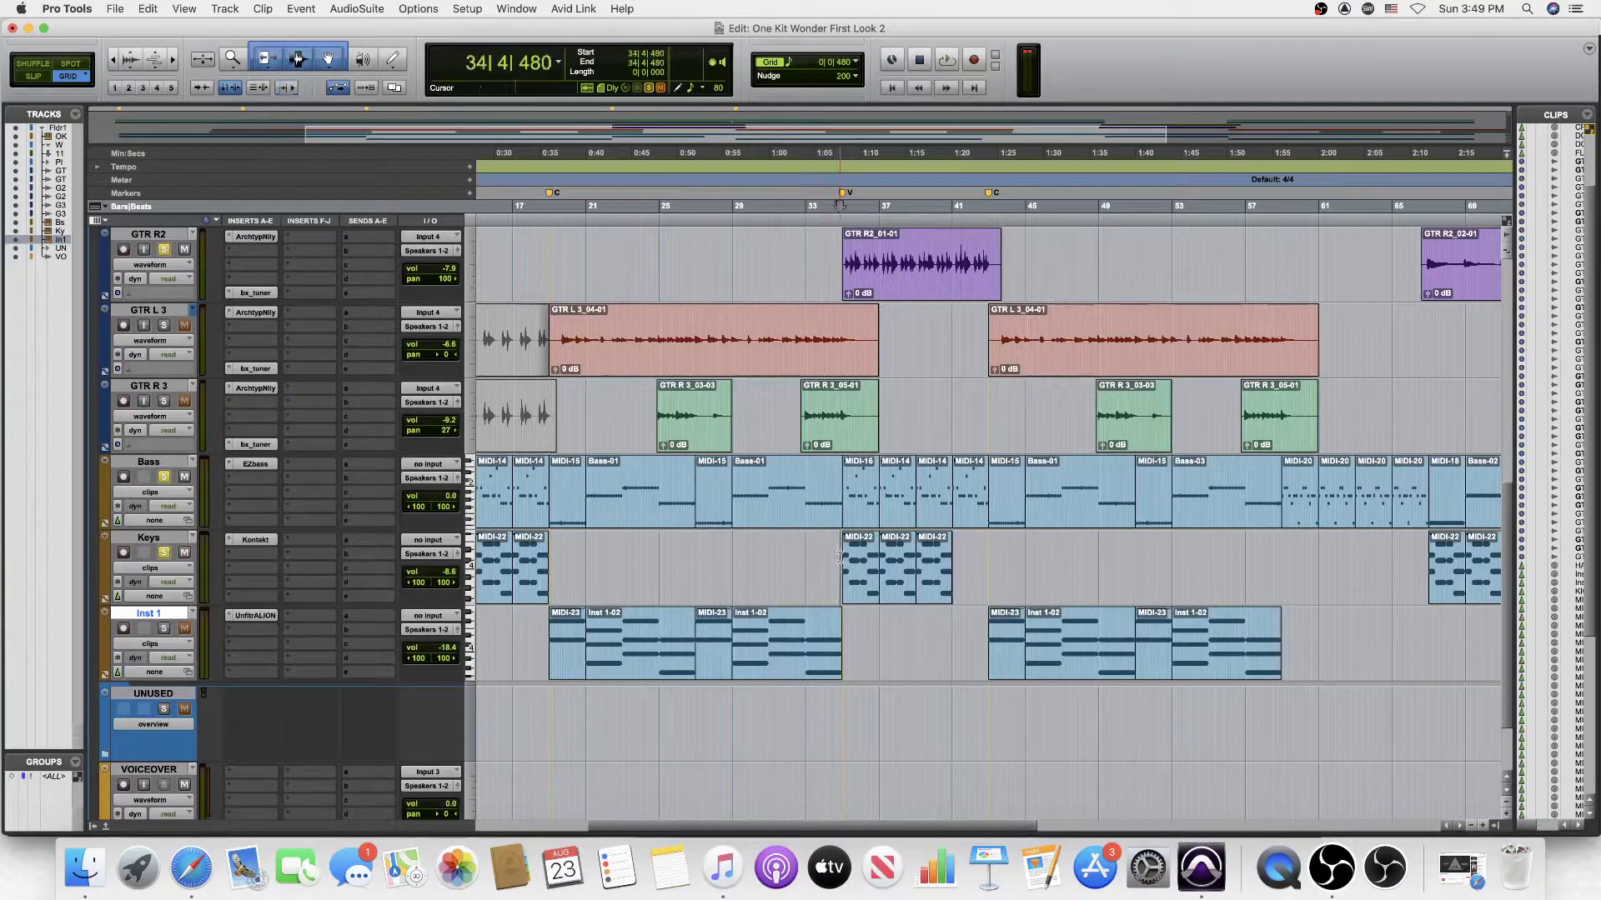
key(space)
drag(940, 588, 995, 595)
key(super+bracketright)
key(super+bracketright)
key(super+bracketleft)
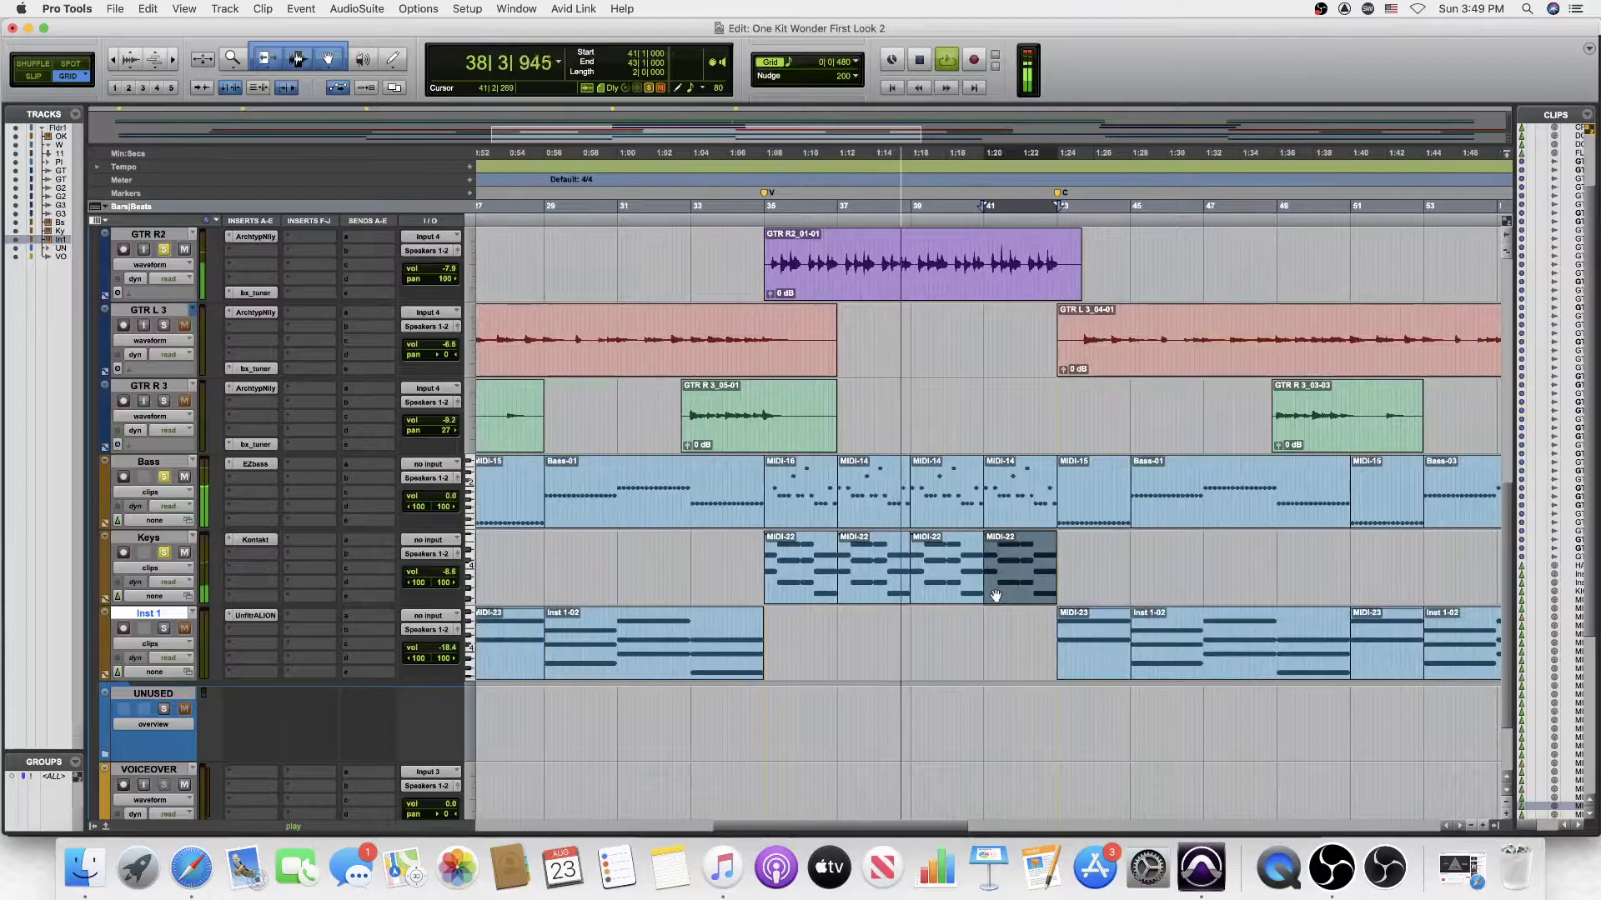
key(super+bracketleft)
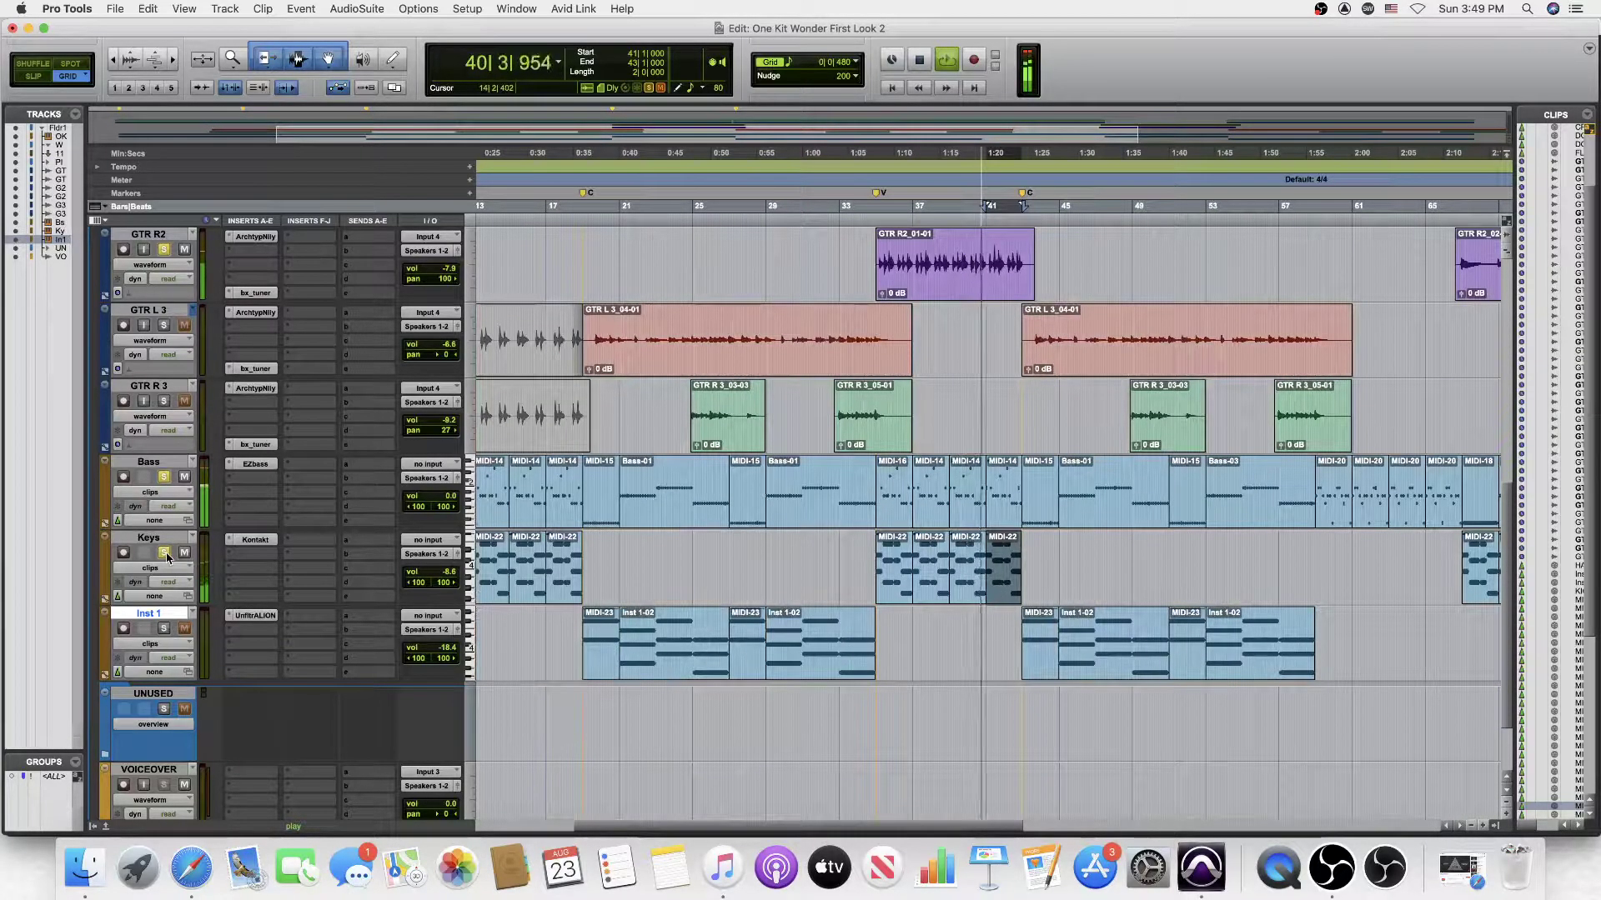
key(space)
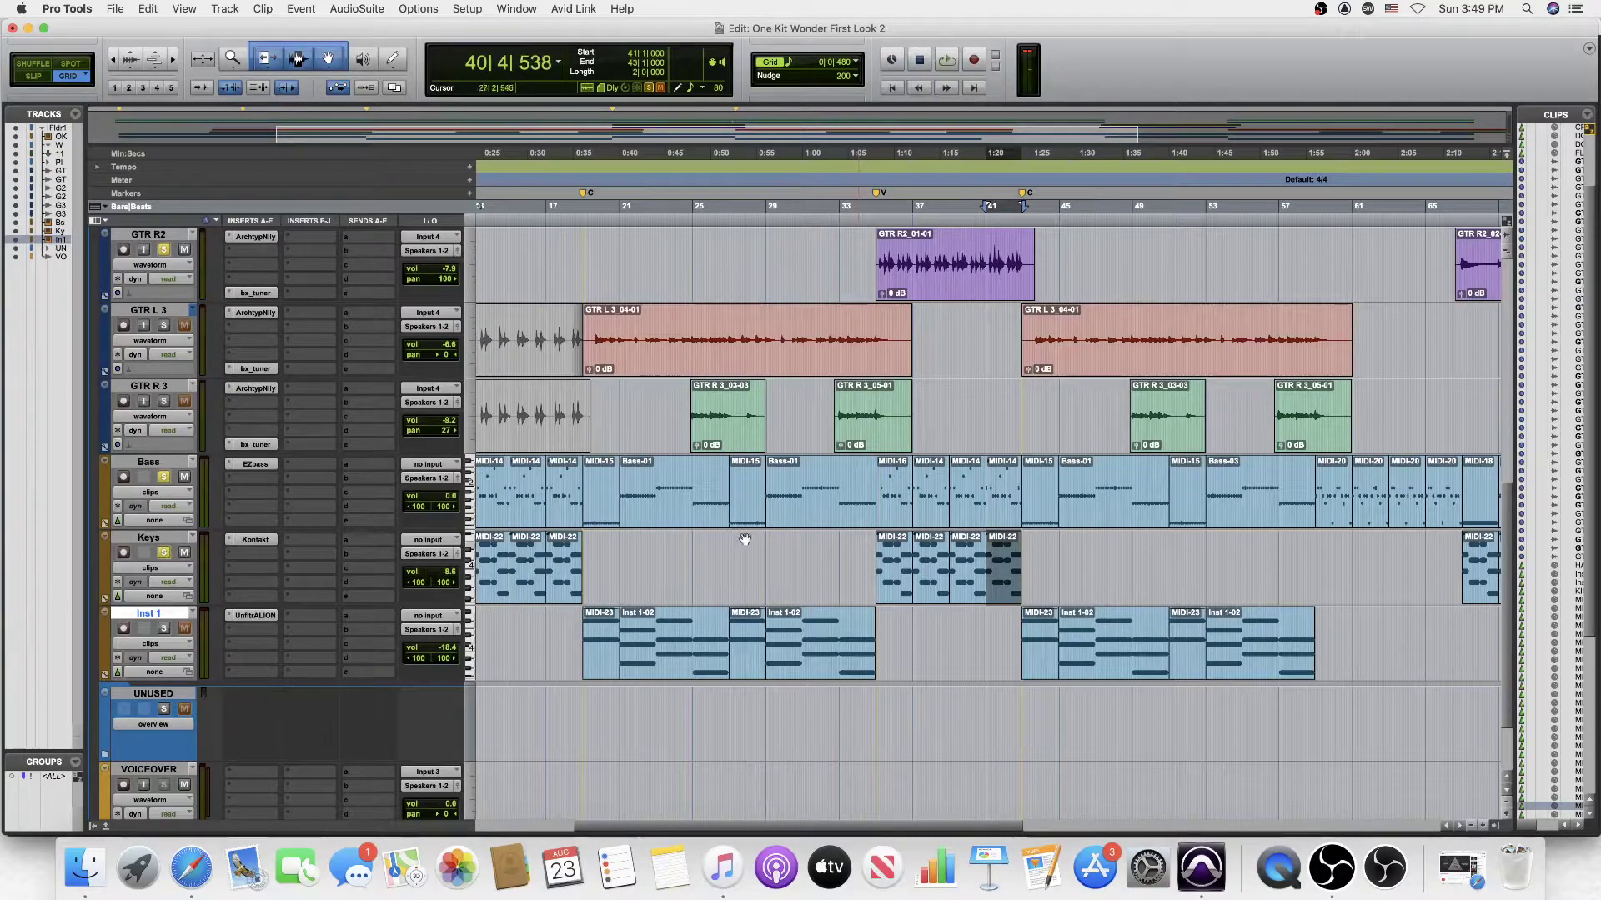
Step: Listen to the soloed guitars, Bass and Keys from just before bar 3, stop, and clear all solos
scroll(813, 521, up, 5)
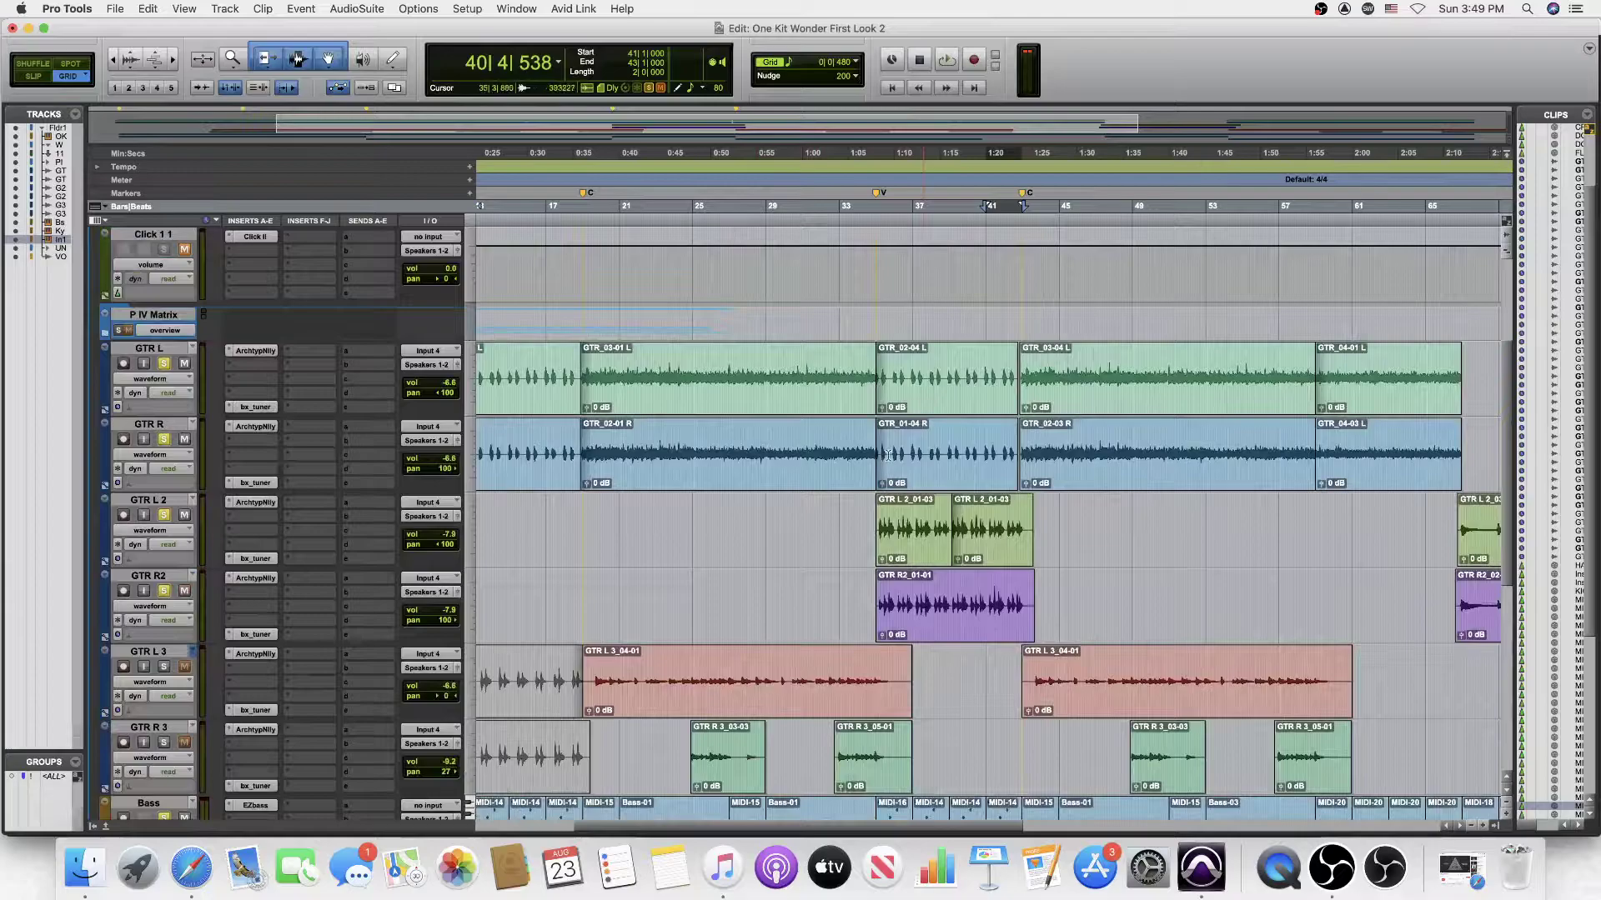
scroll(889, 454, down, 3)
scroll(804, 546, down, 2)
scroll(812, 550, left, 5)
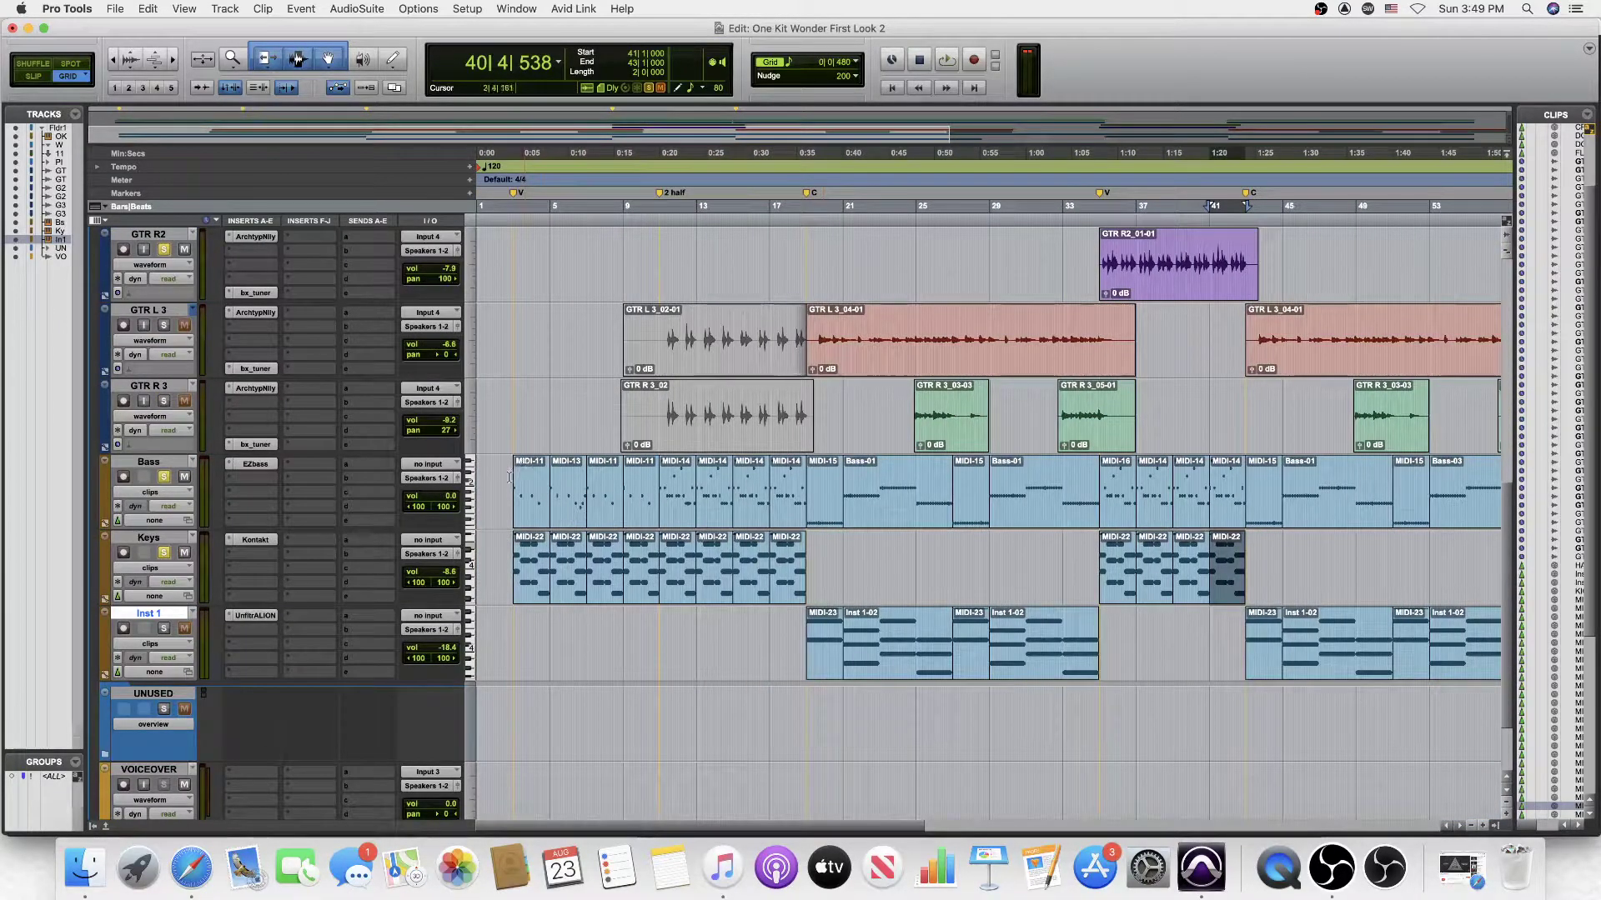
click(510, 477)
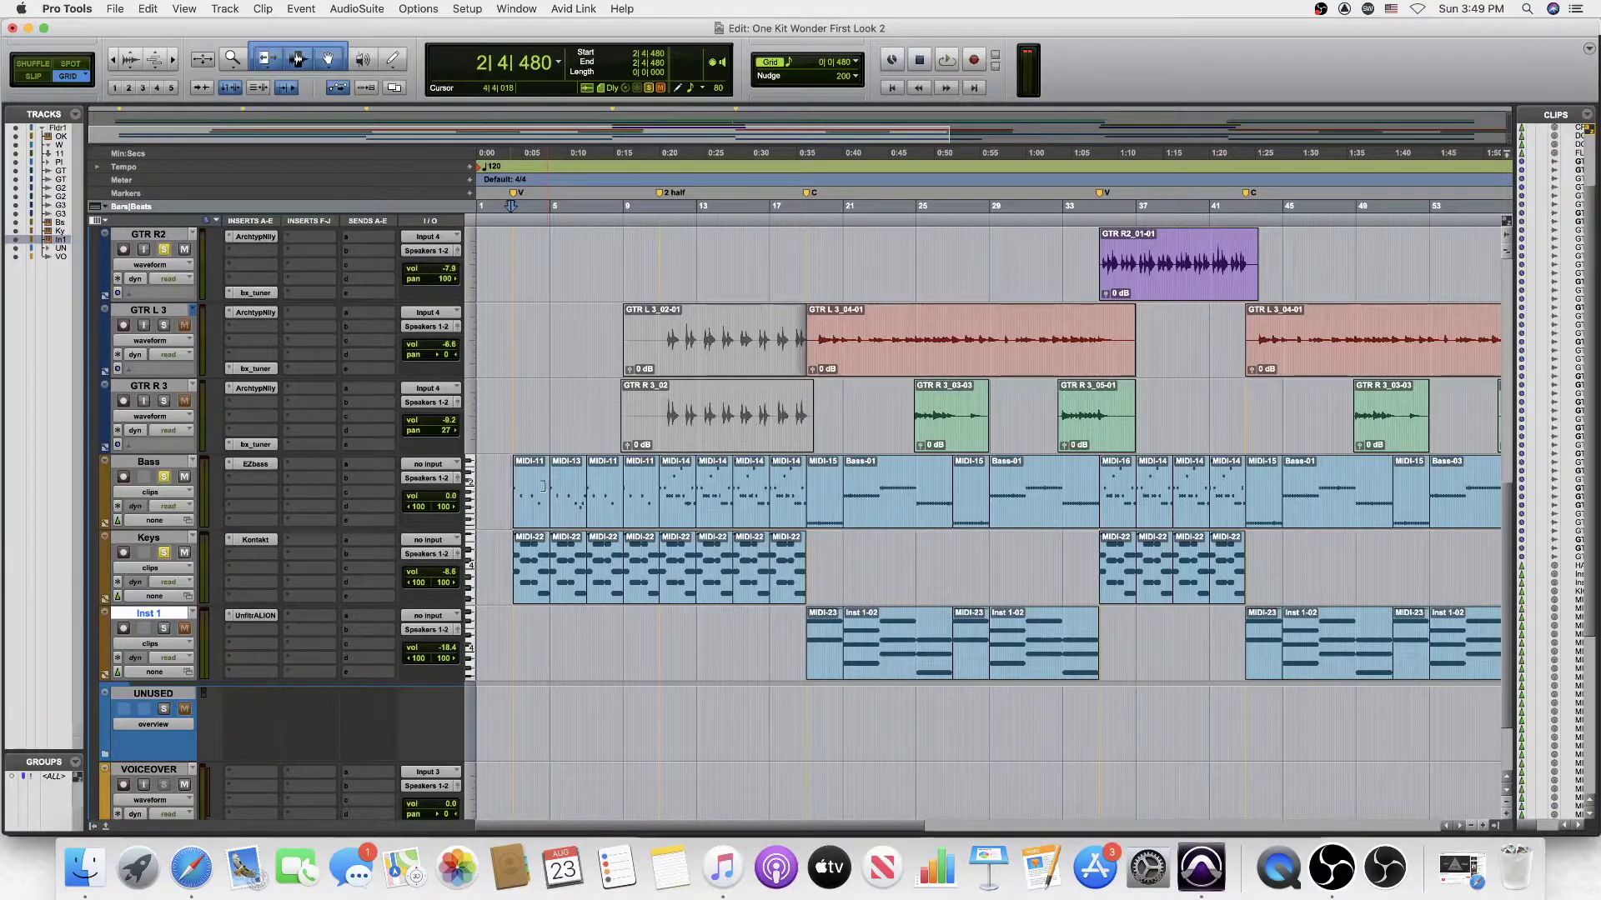
key(space)
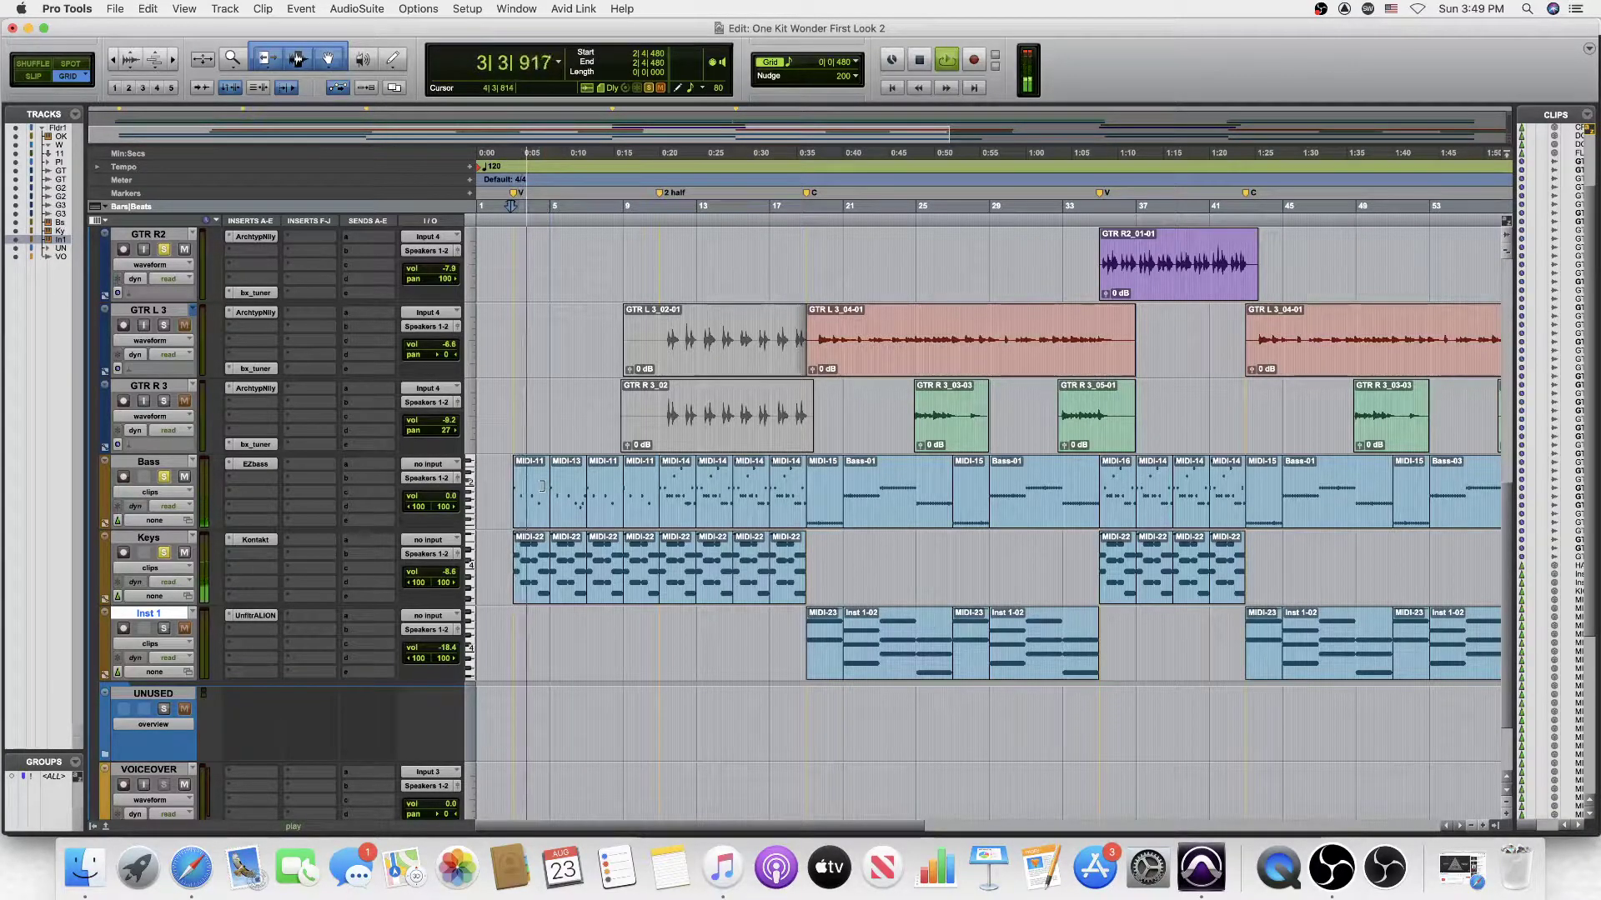
key(space)
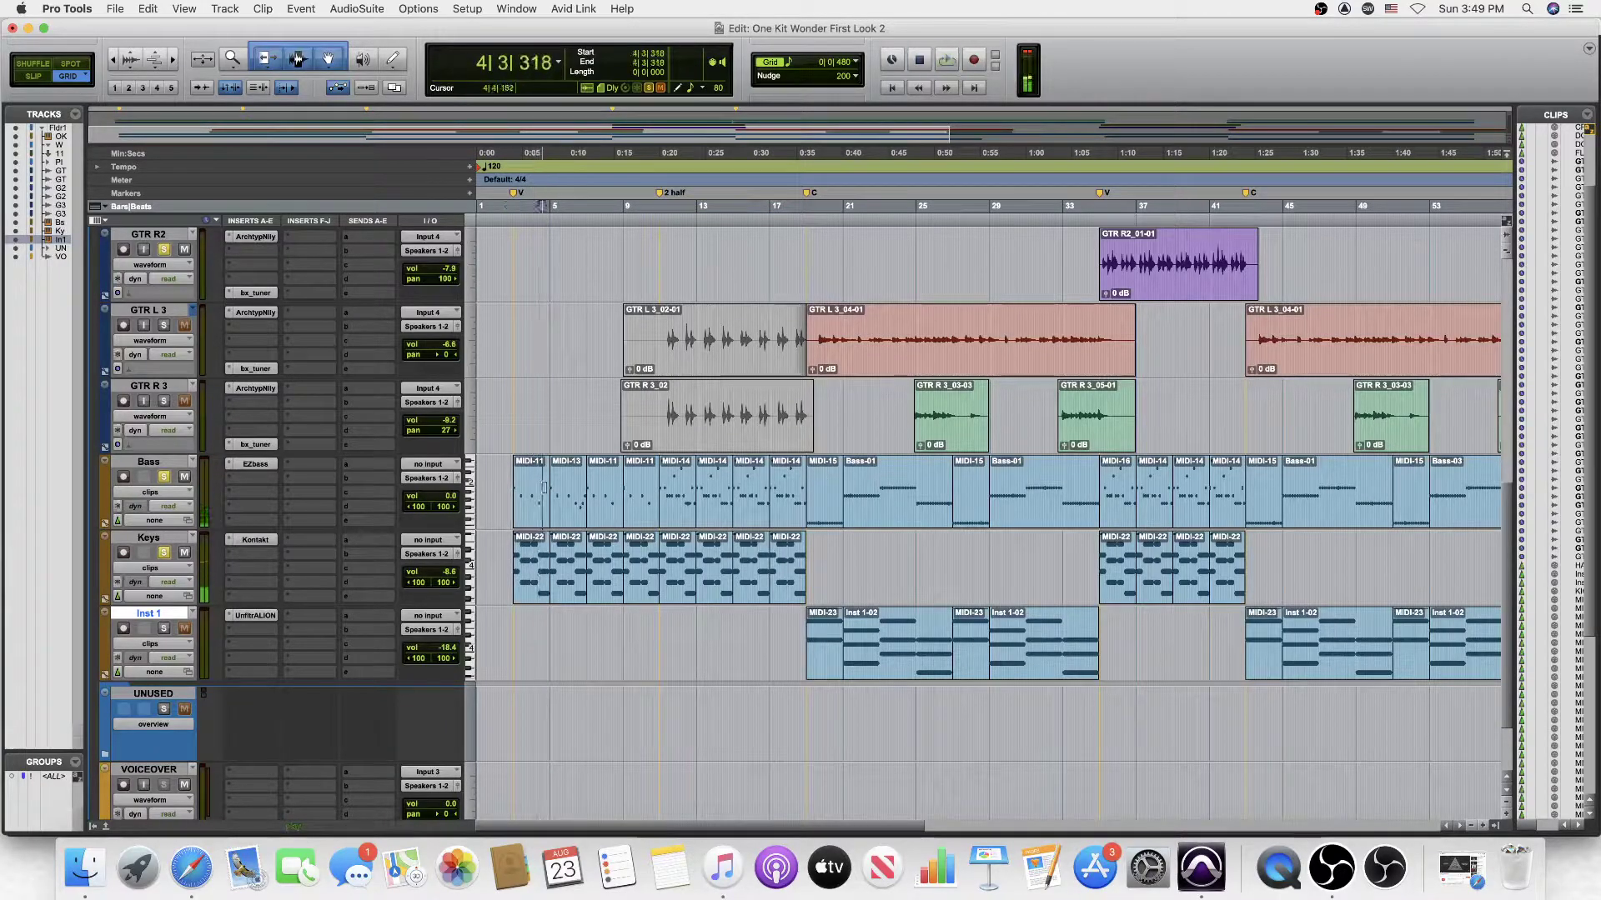
click(163, 554)
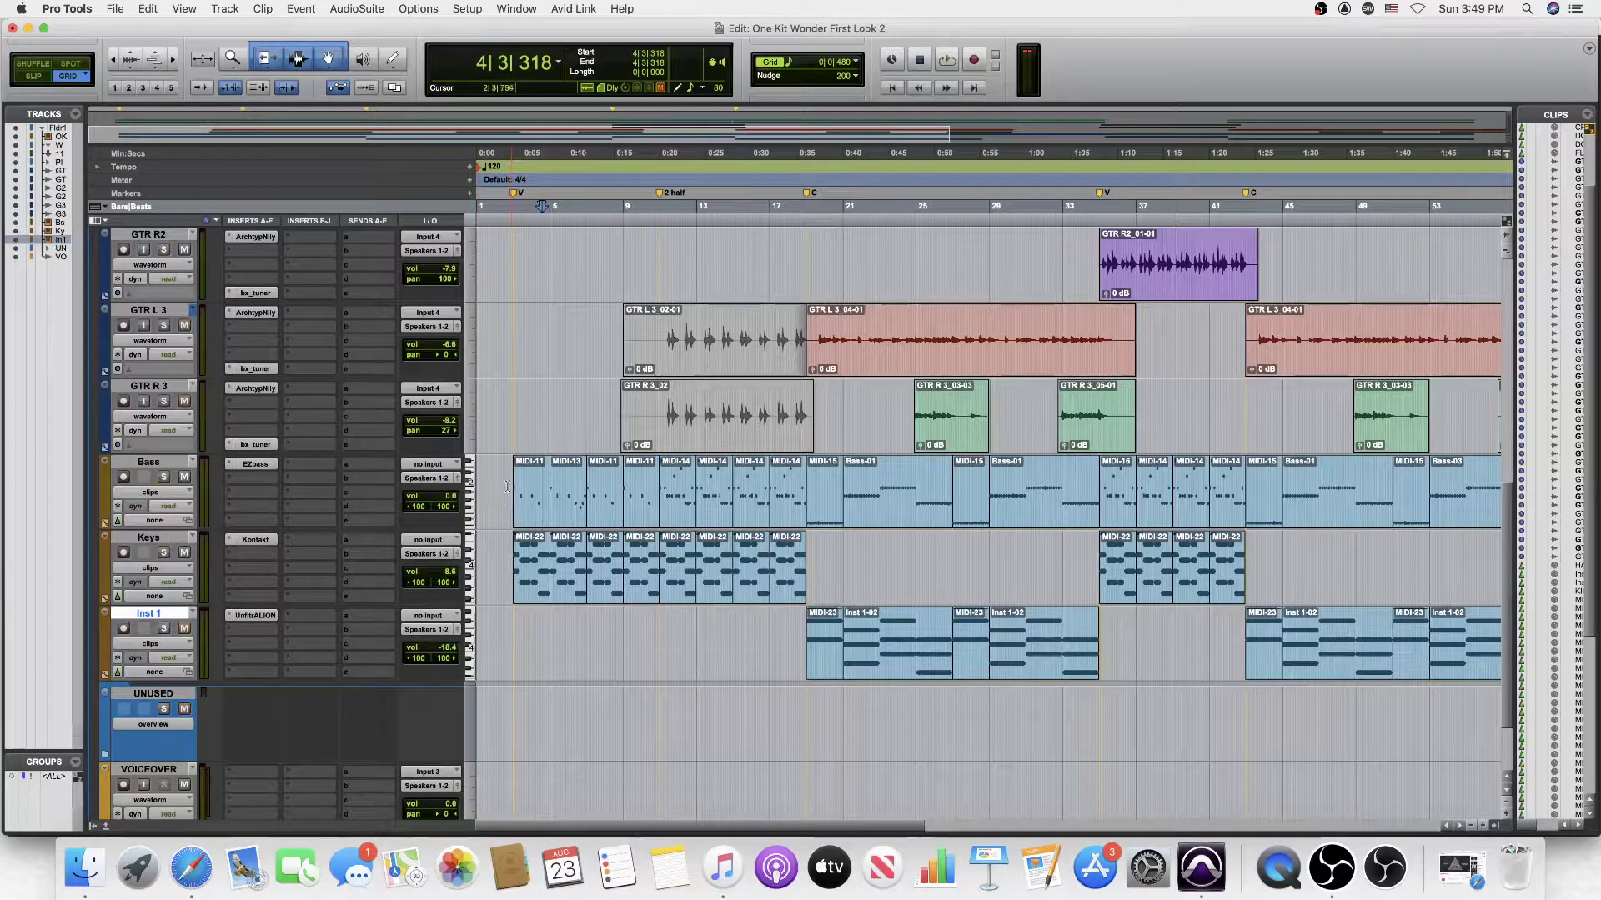
Step: Place the playback position just before bar 3 and listen to the full mix until about bar 14
scroll(512, 485, up, 3)
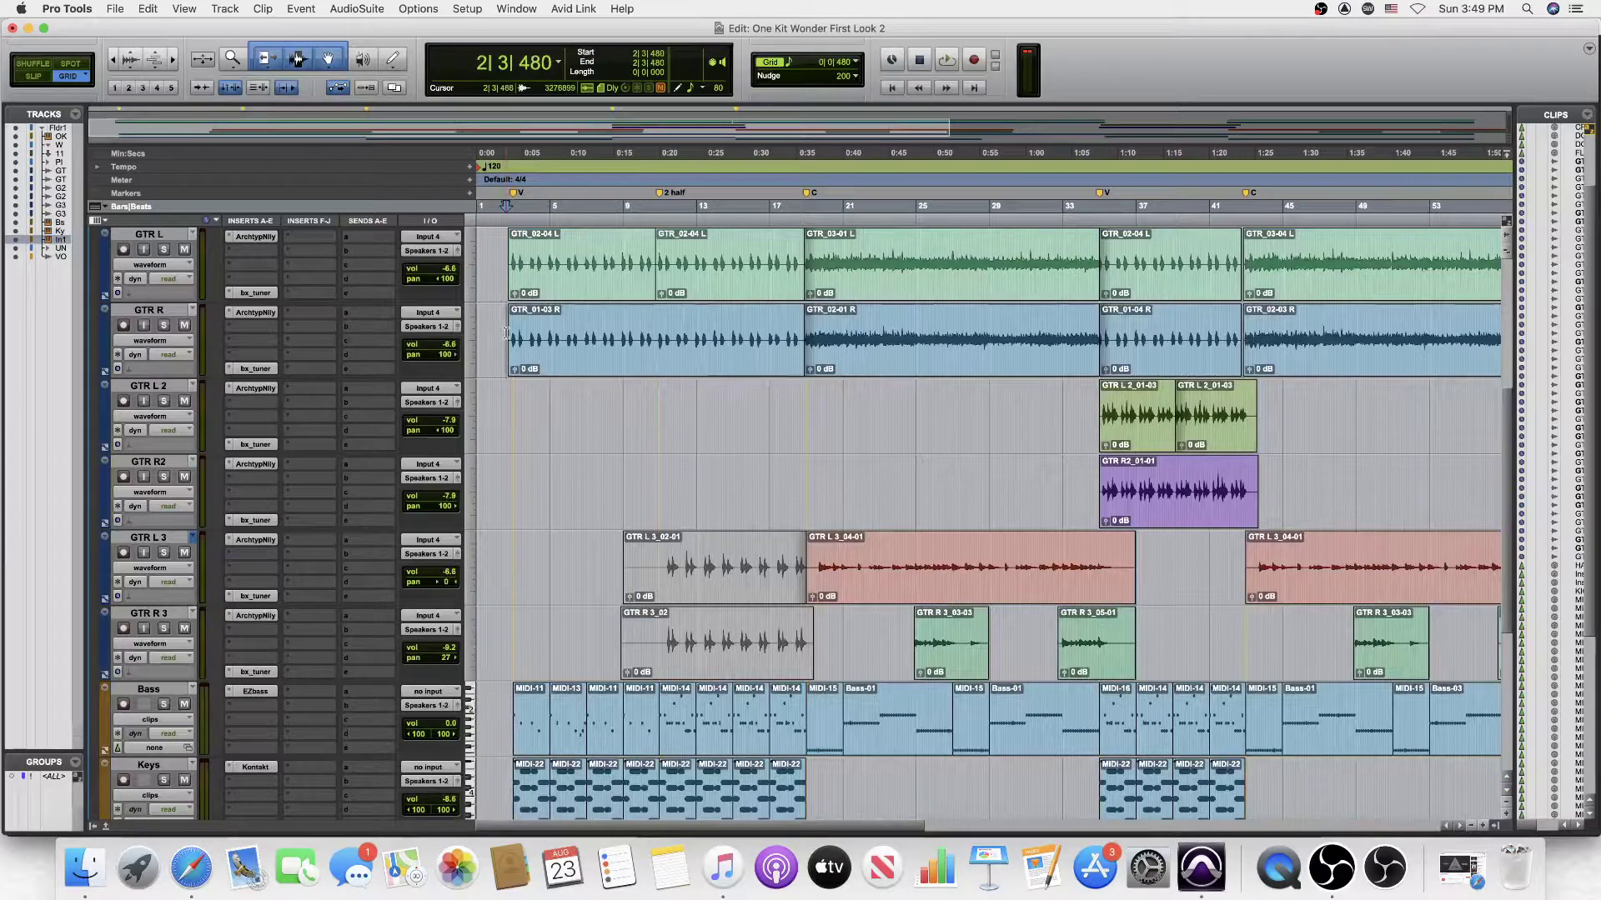
scroll(518, 377, down, 4)
scroll(518, 377, up, 5)
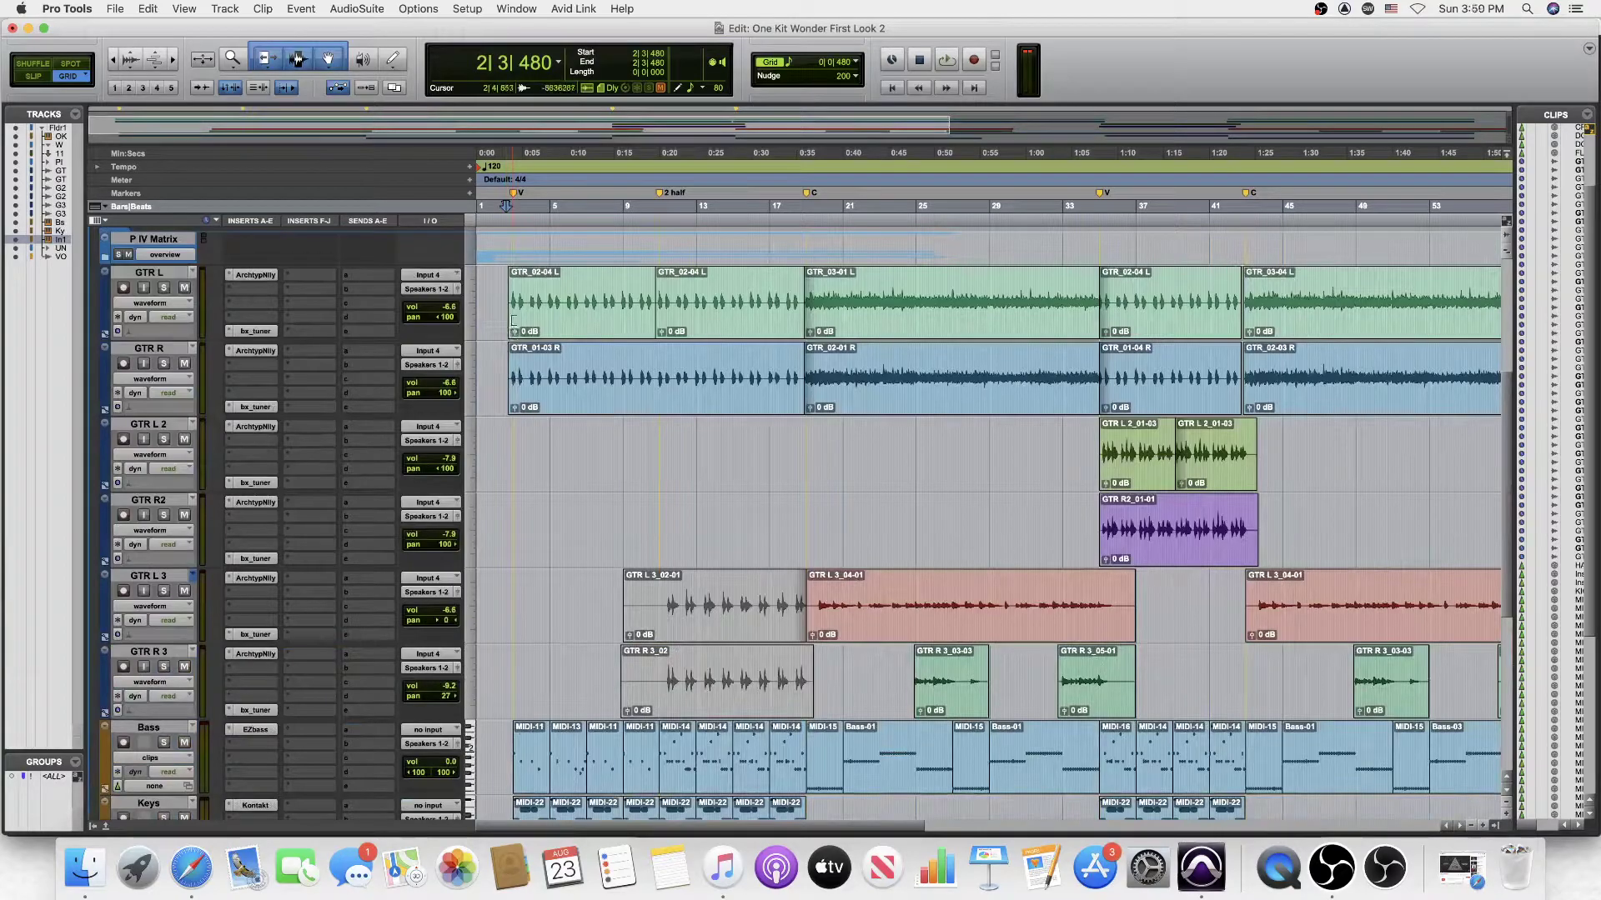
key(space)
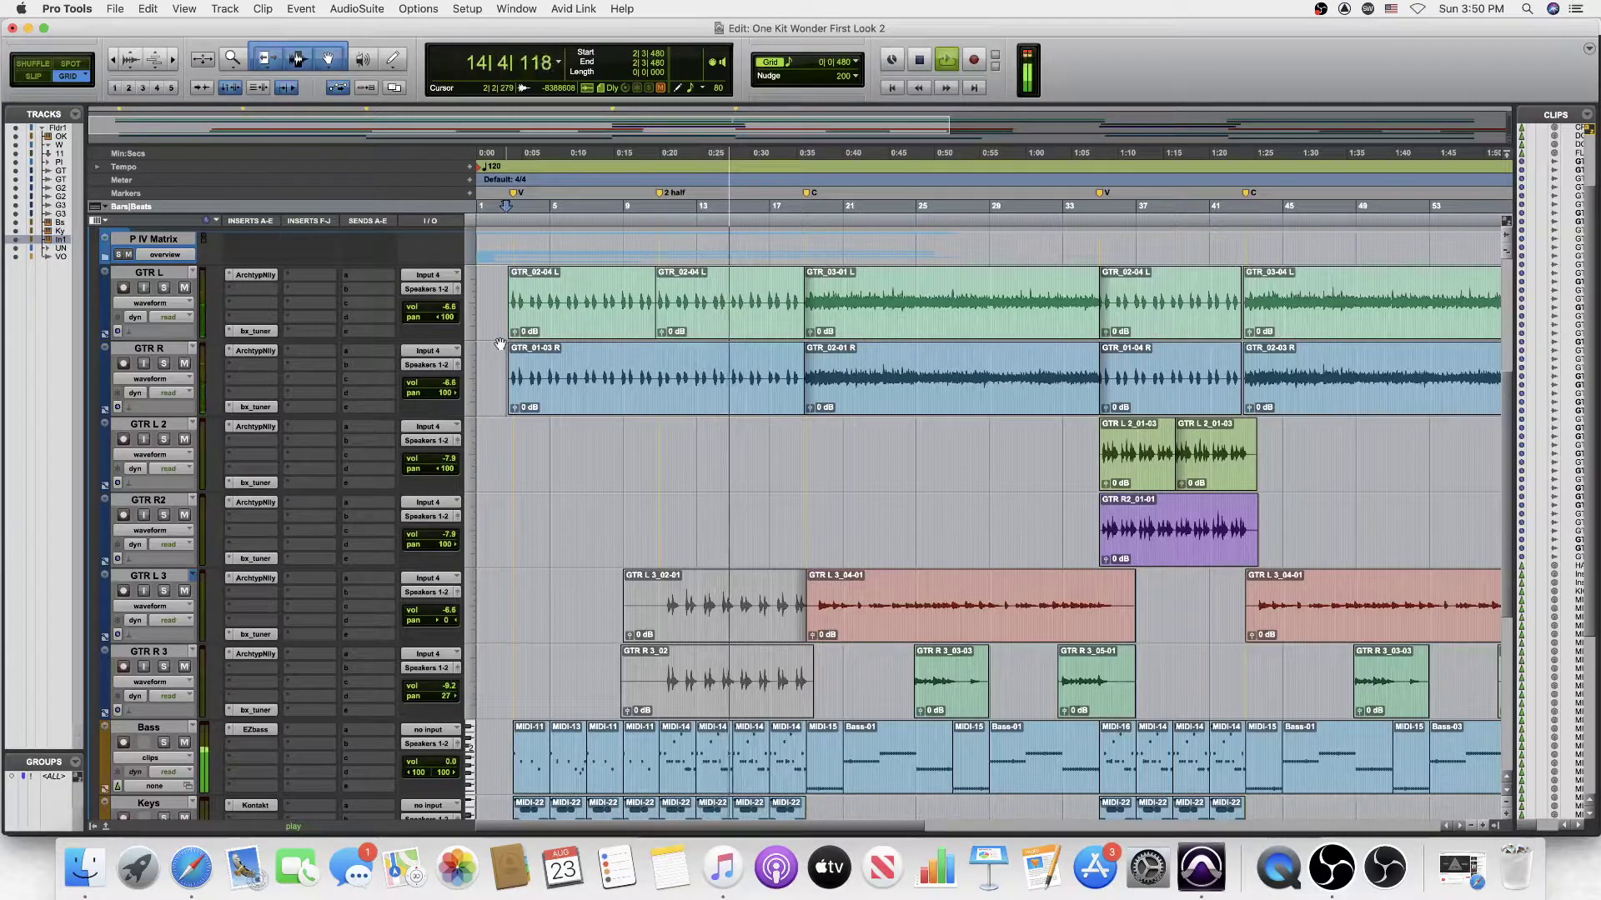
key(space)
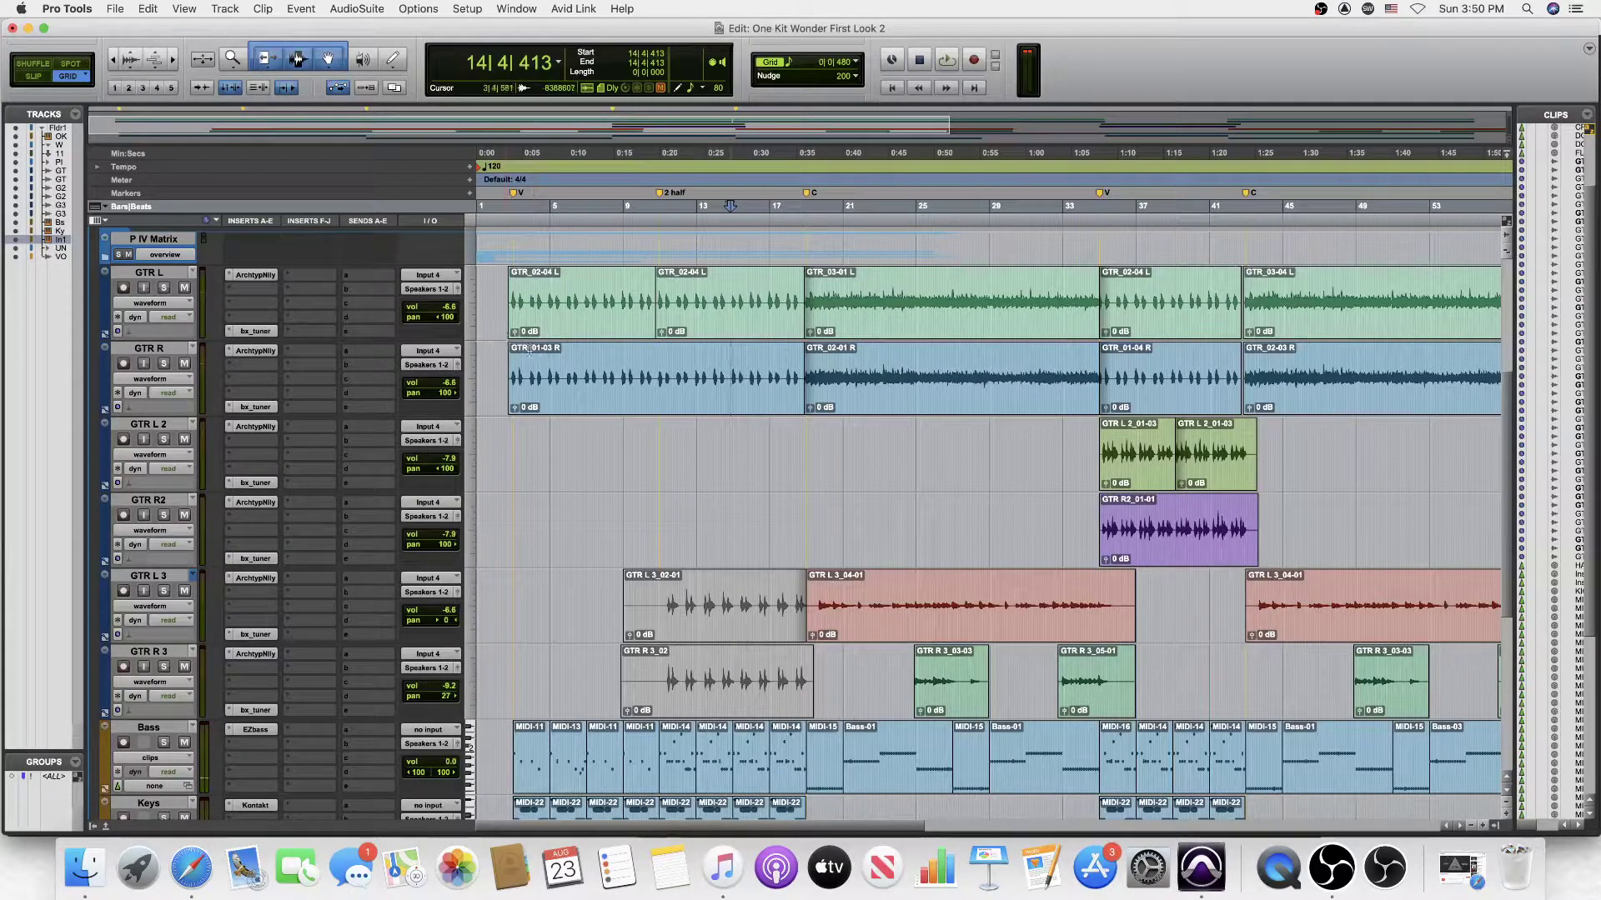
Step: Unmute the GTR L 3_02-01 clip on GTR L 3 and the GTR R 3_02 clip on GTR R 3
click(692, 626)
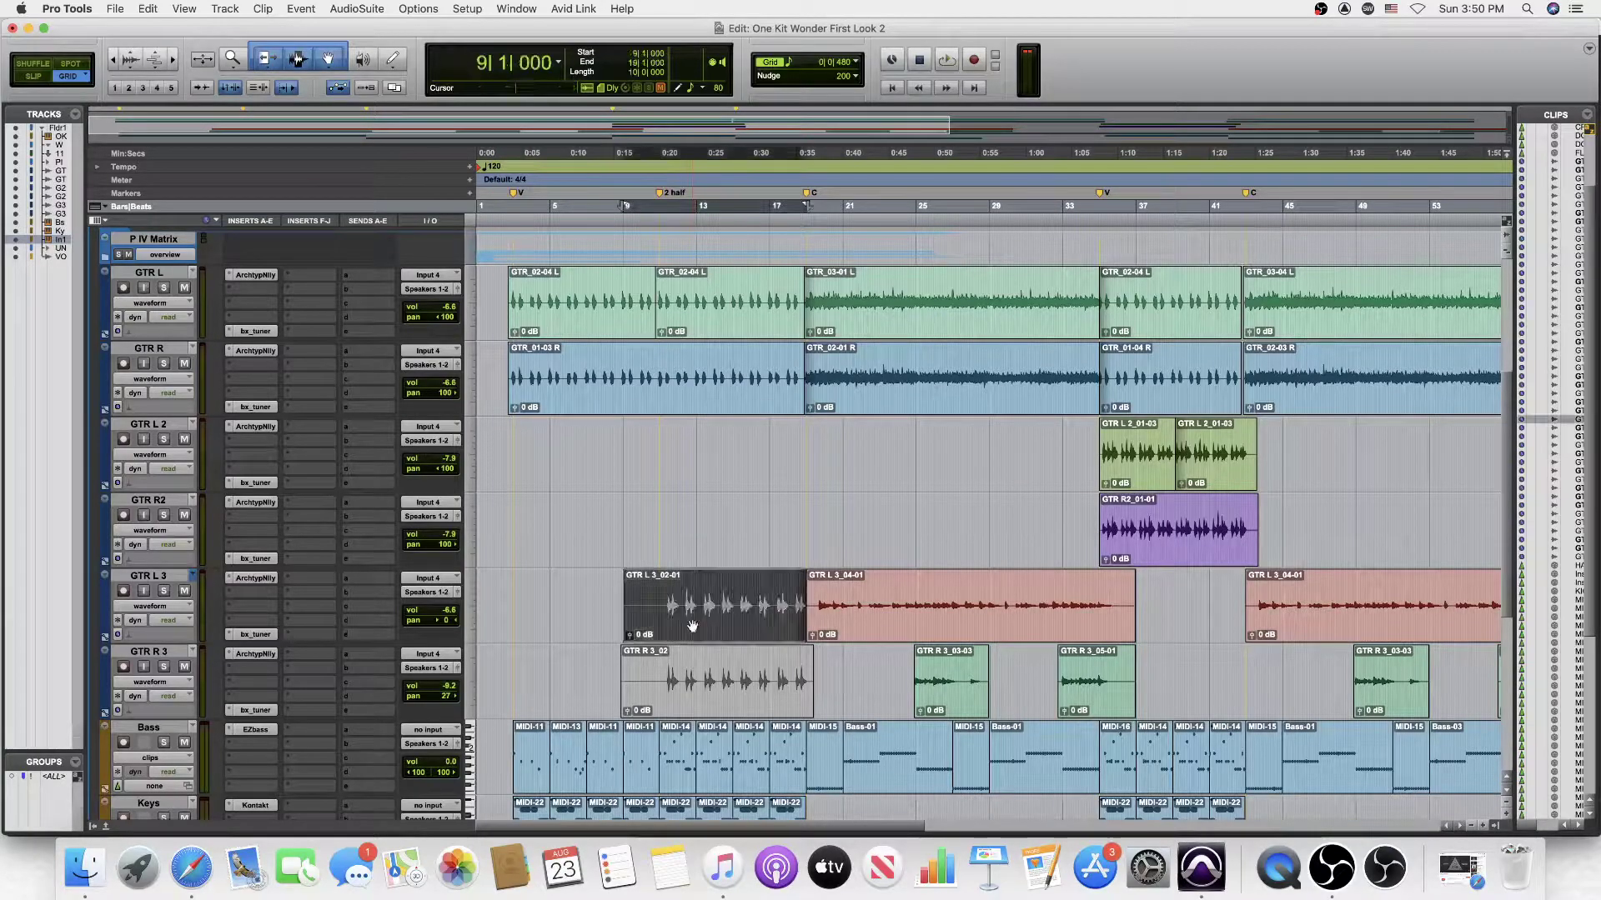
shift+click(697, 681)
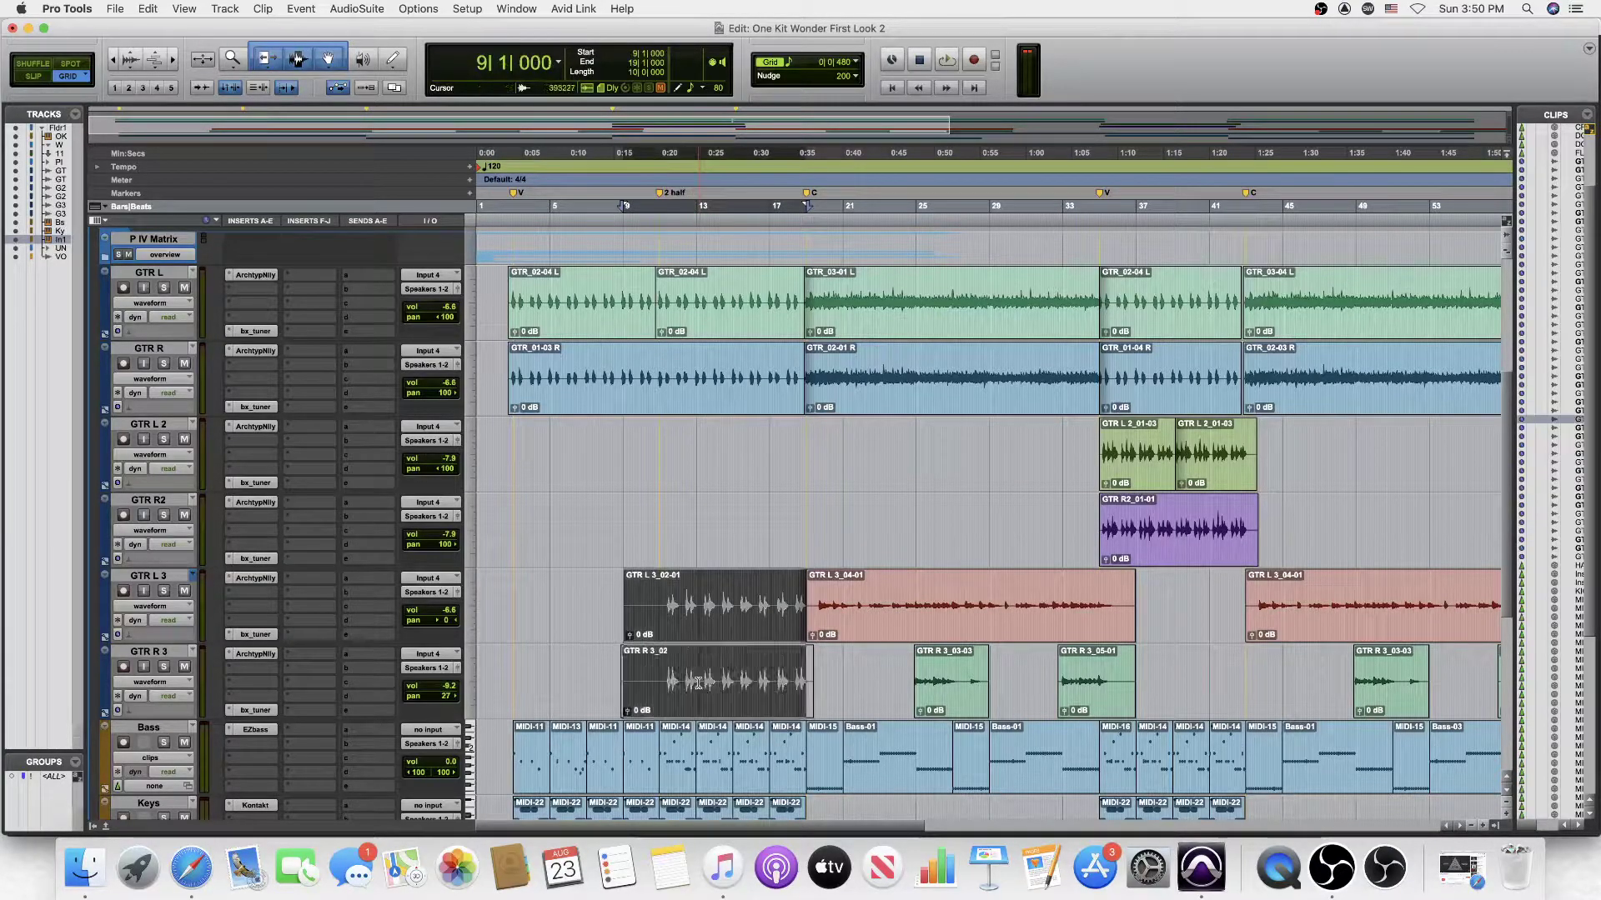
shift+click(698, 681)
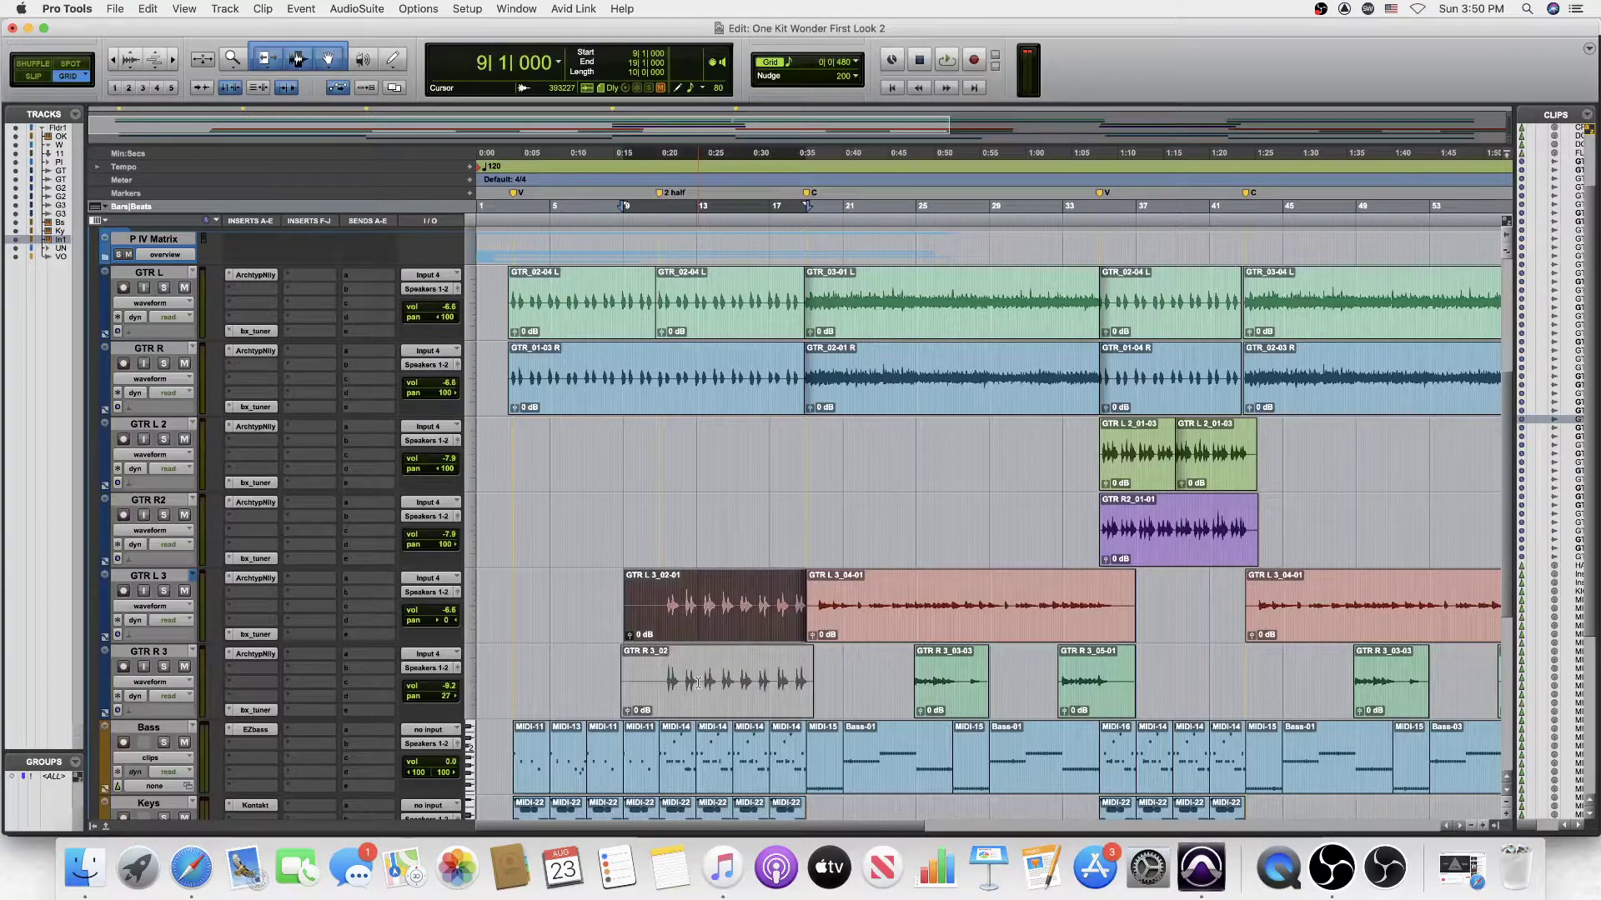
click(706, 707)
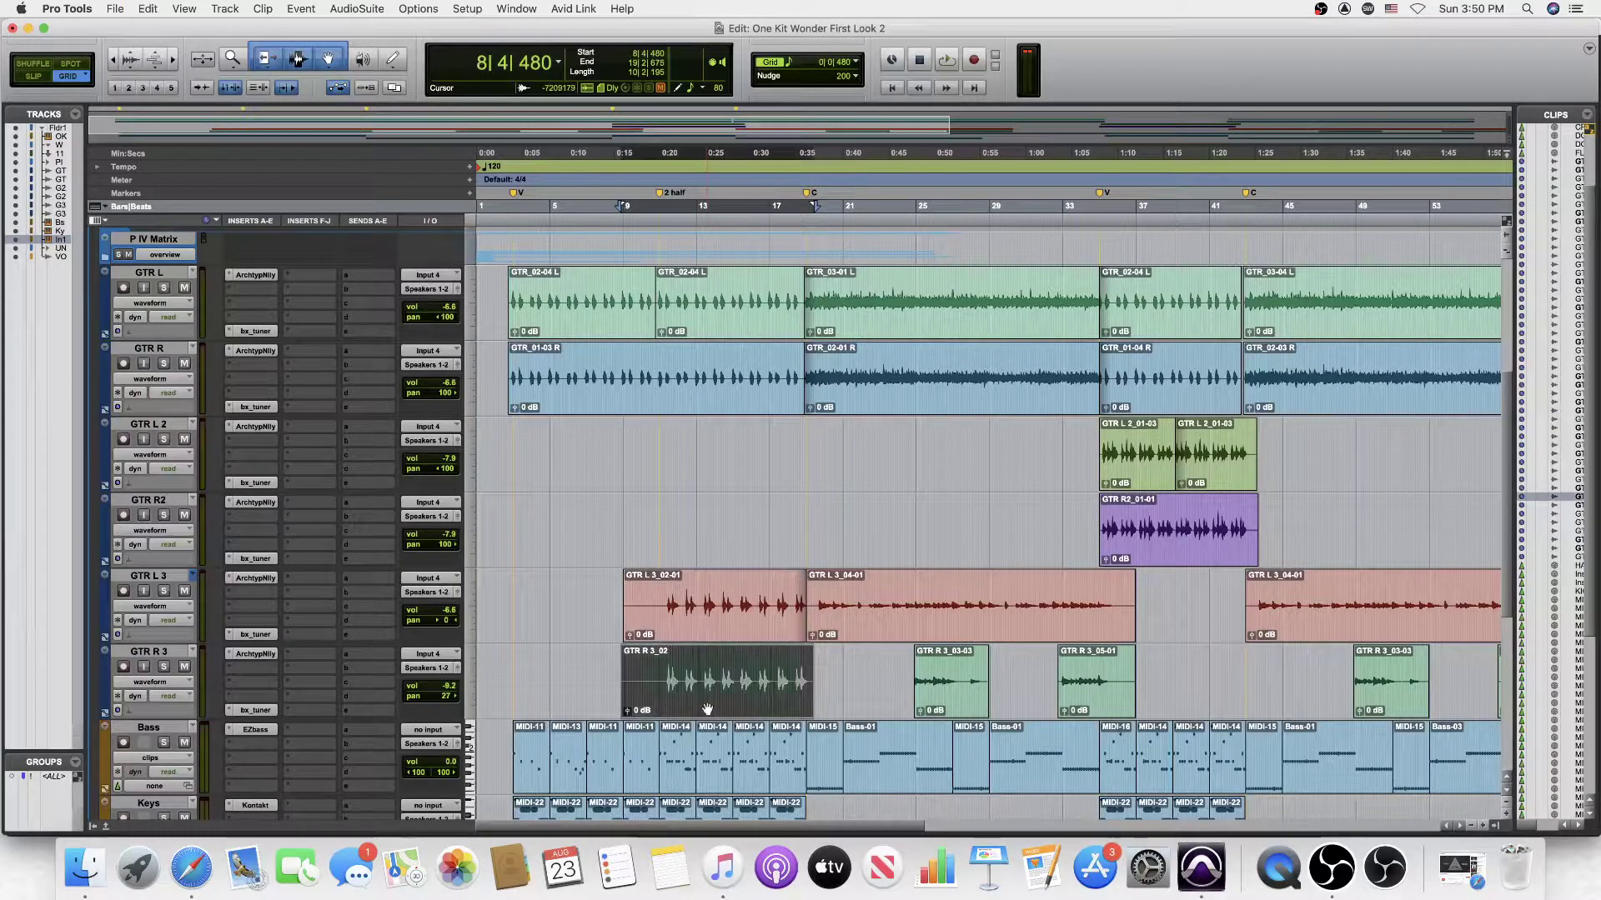
Step: Listen to the full mix with the extra GTR L 3 and GTR R 3 parts from bar 11, and stop playback
click(661, 594)
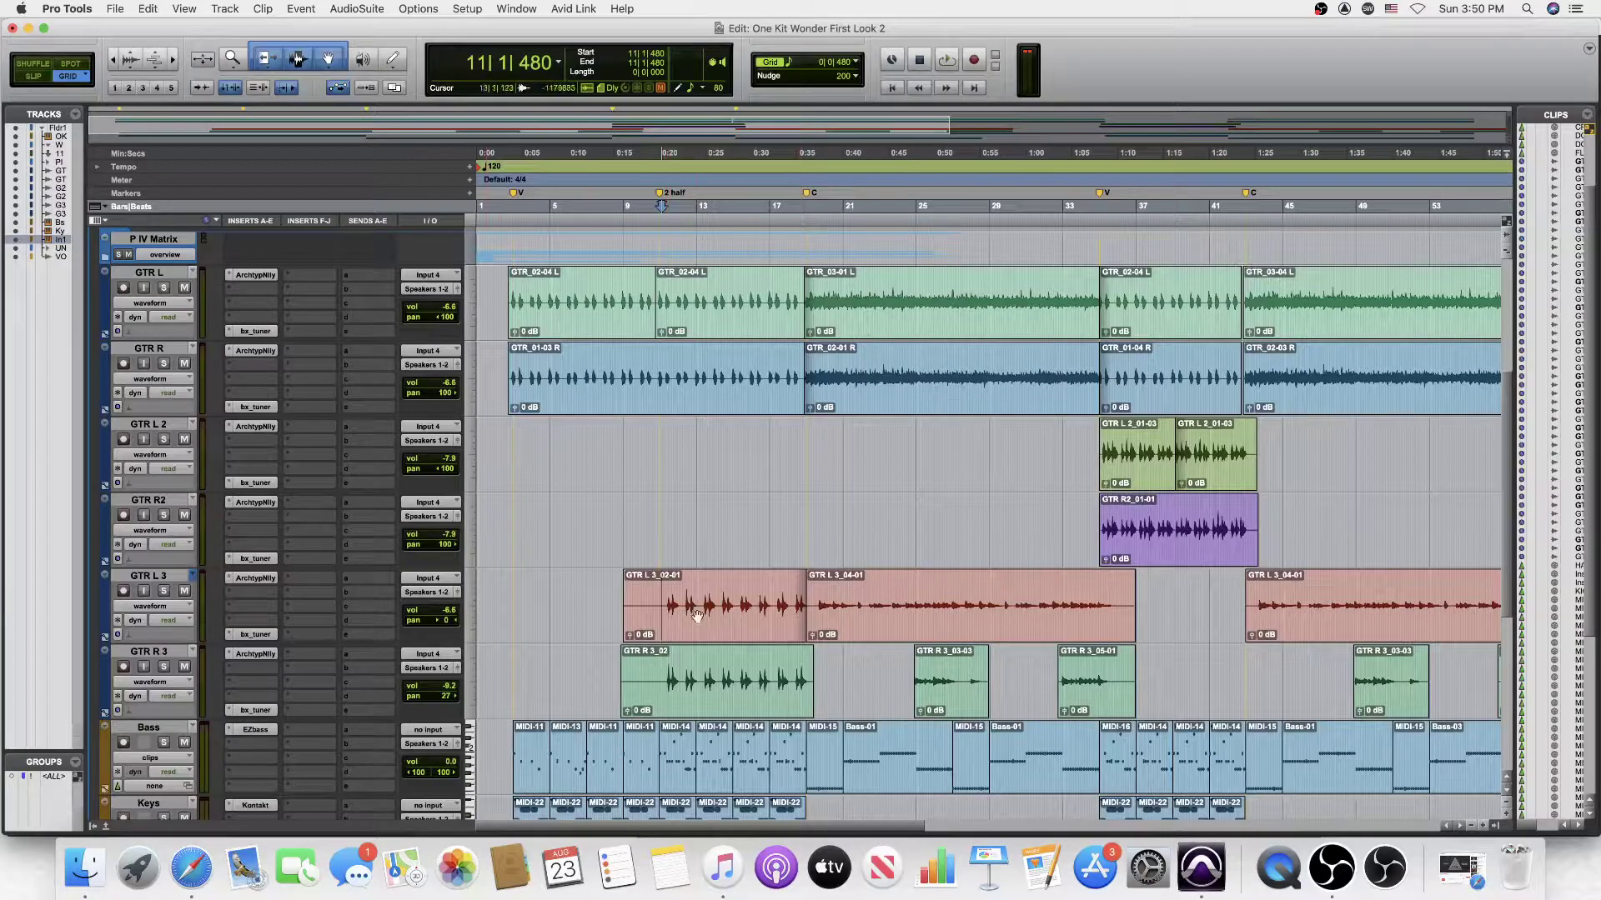
key(space)
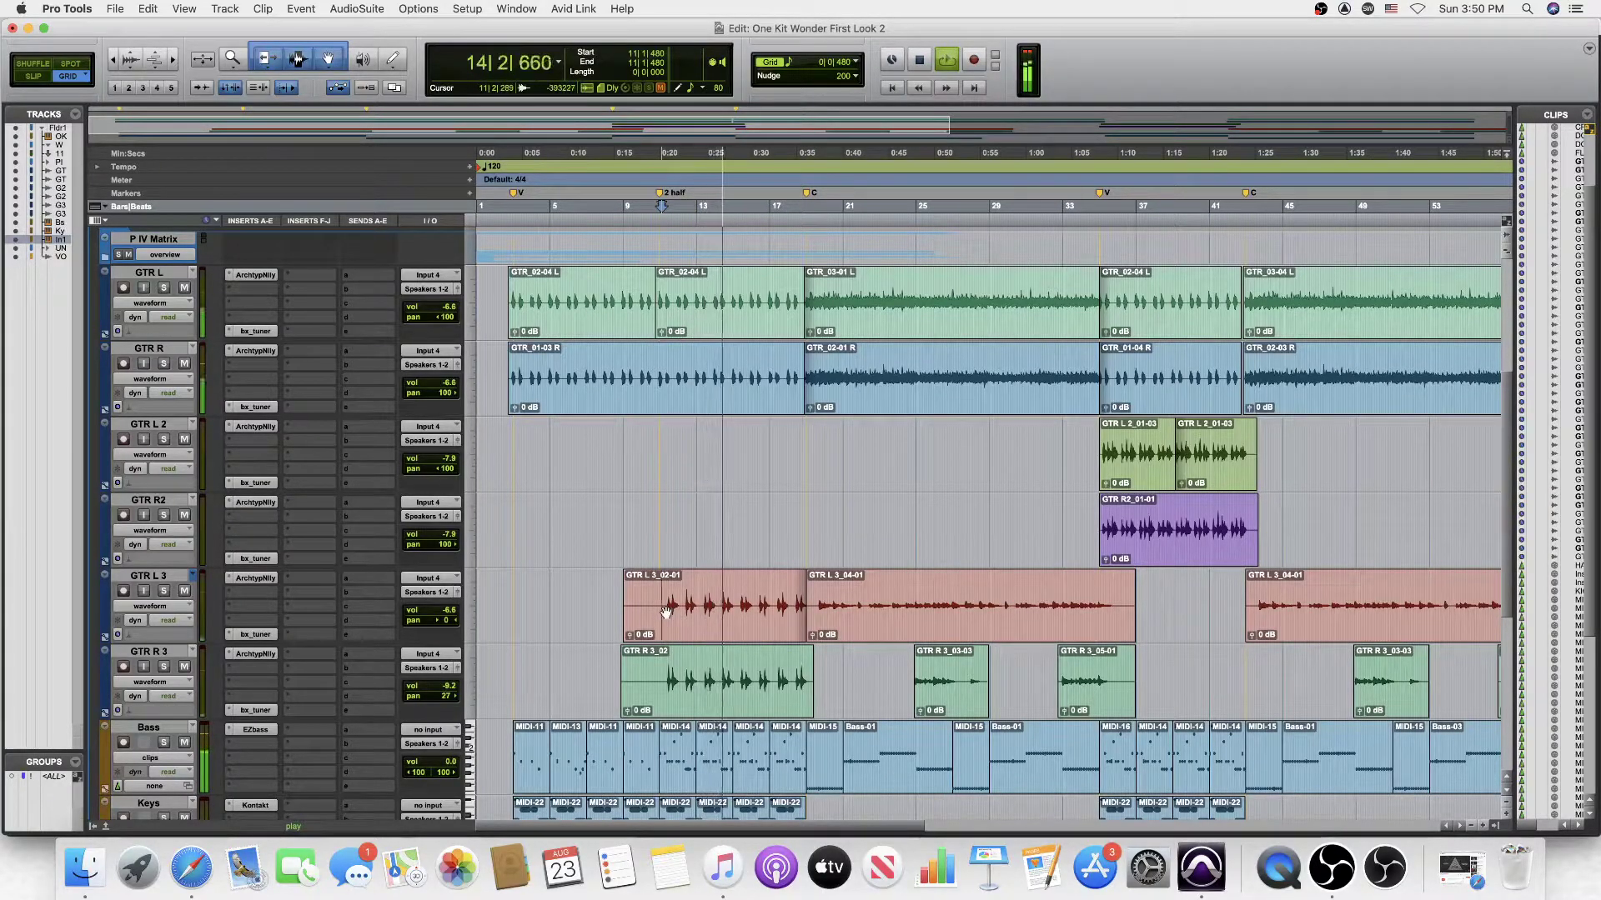
key(space)
Step: Mute the GTR L 3_02-01 and GTR R 3_02 clips again
click(730, 629)
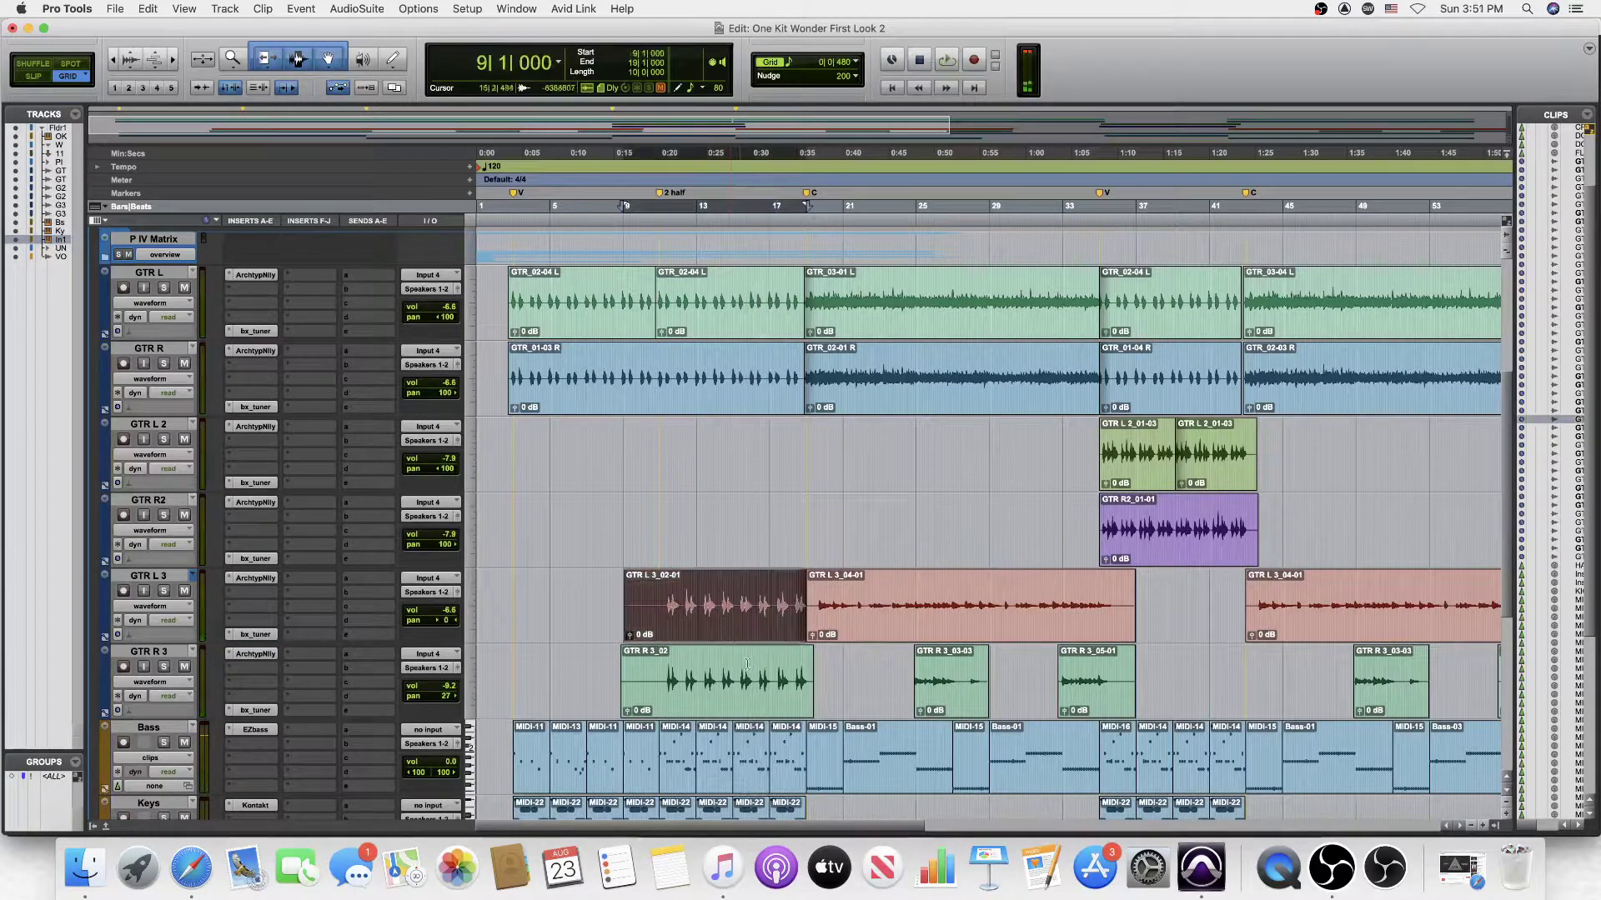
shift+click(755, 694)
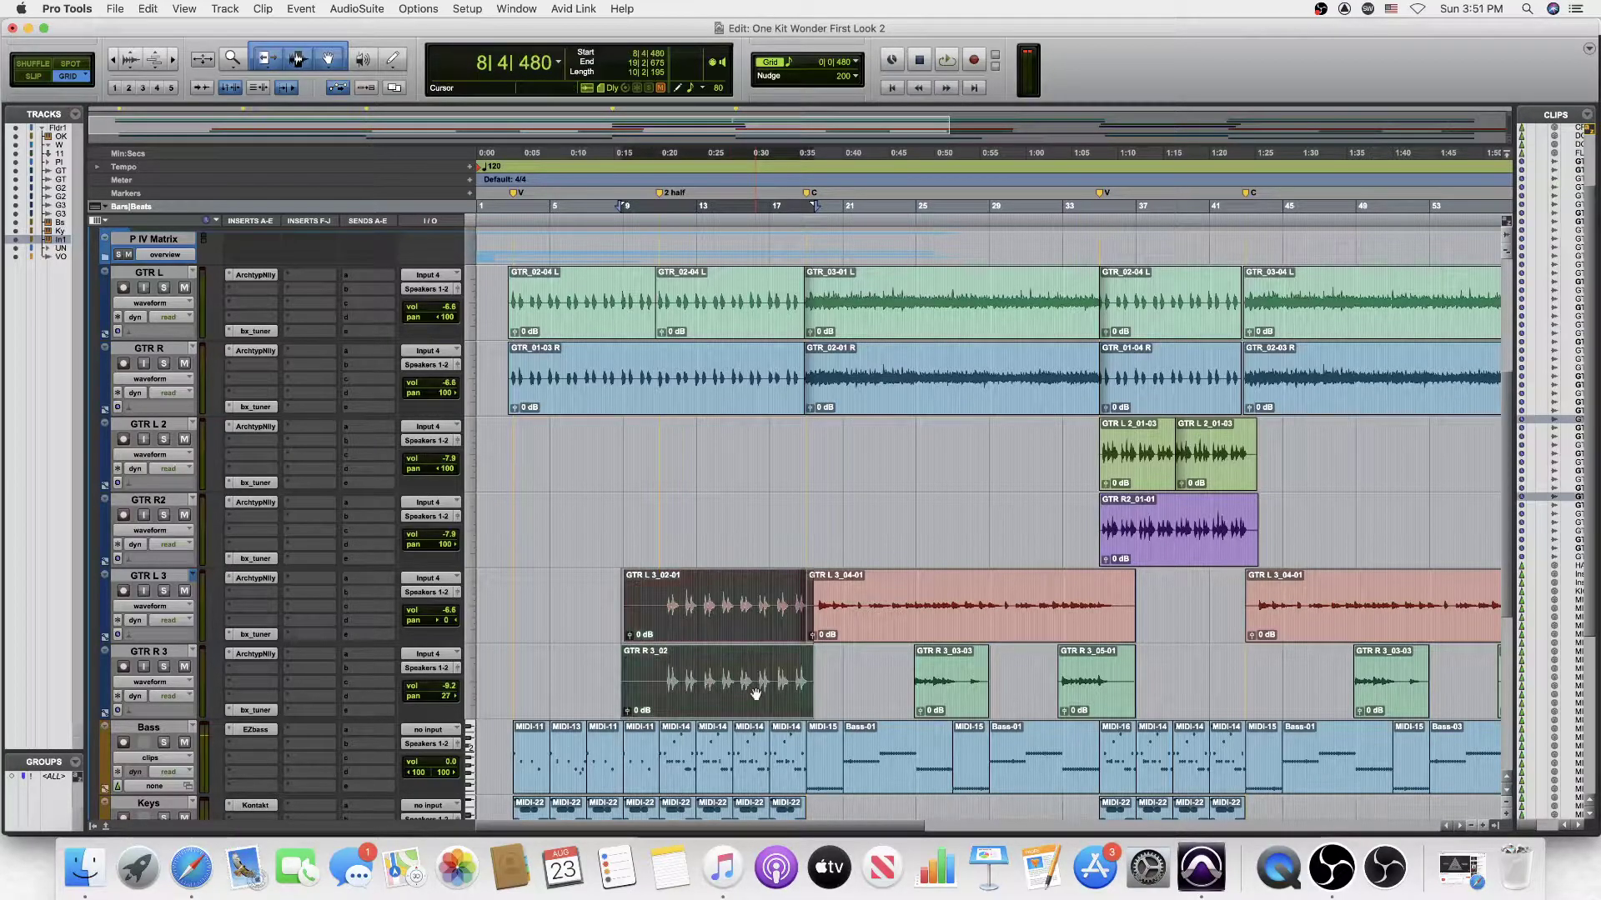
click(607, 633)
Step: Solo GTR L and GTR R and listen to their chorus part from bar 19 to about bar 27
scroll(613, 624, right, 5)
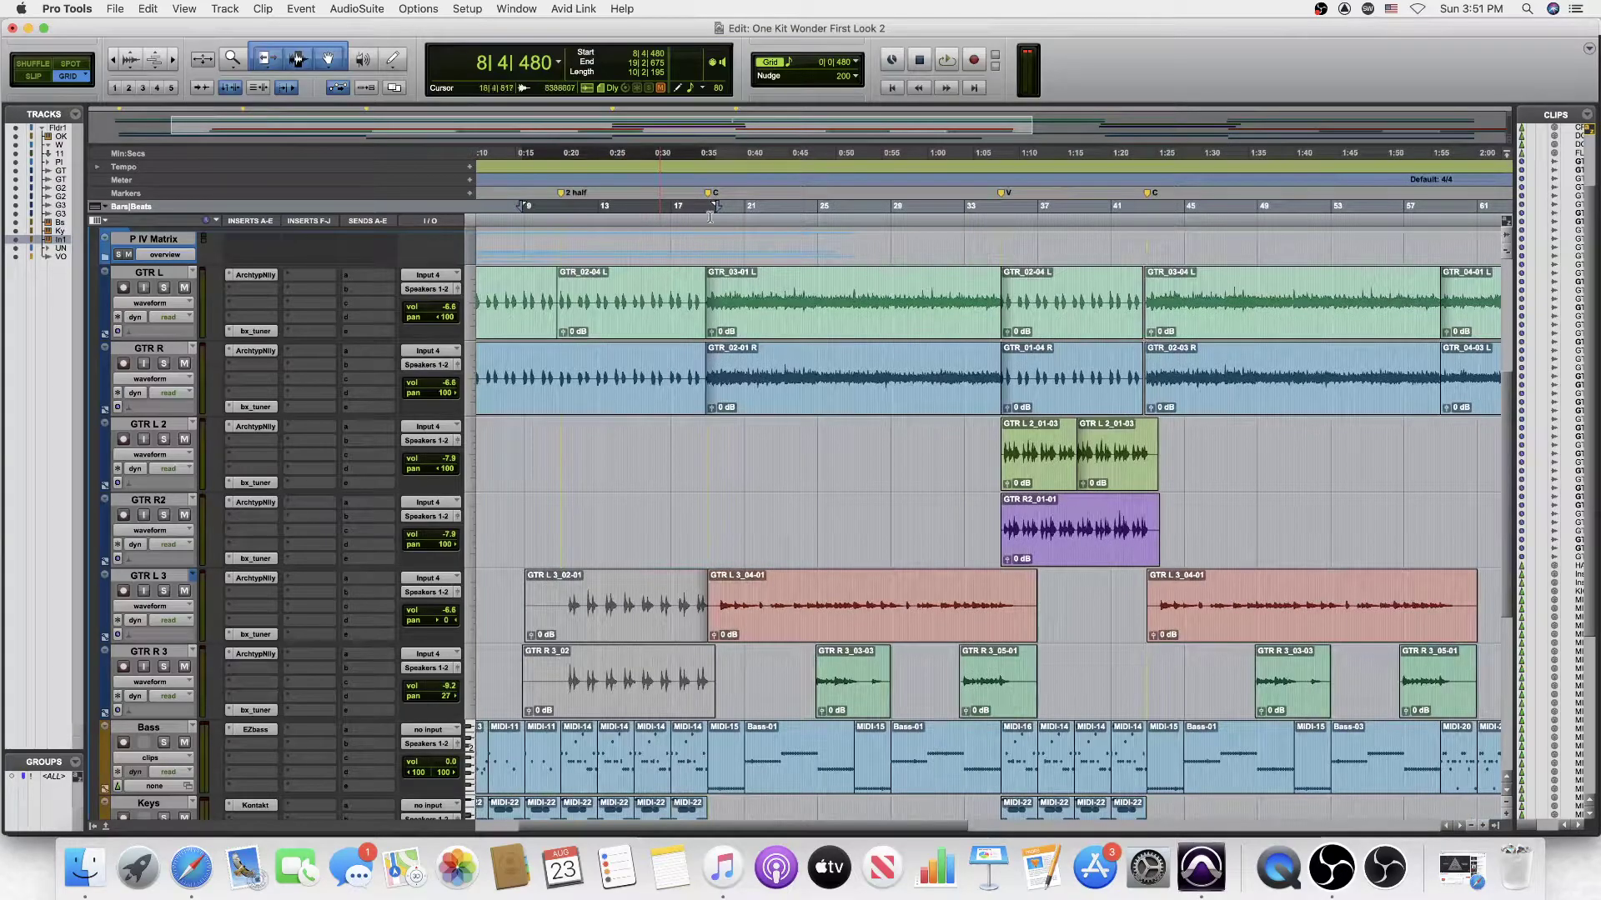
click(707, 211)
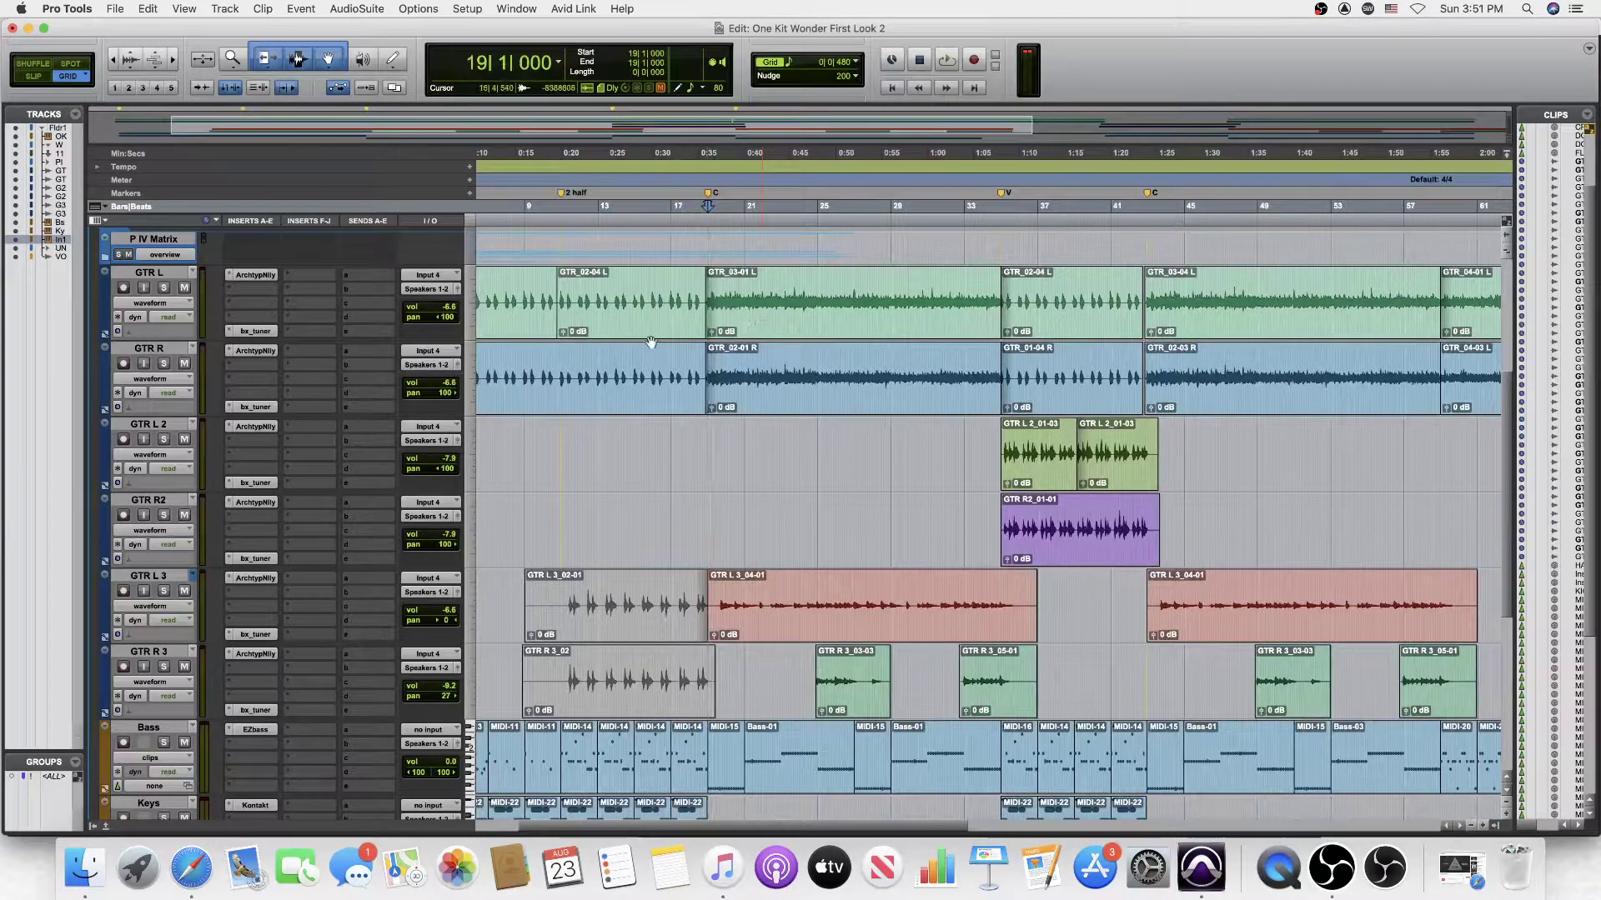
click(163, 288)
click(164, 364)
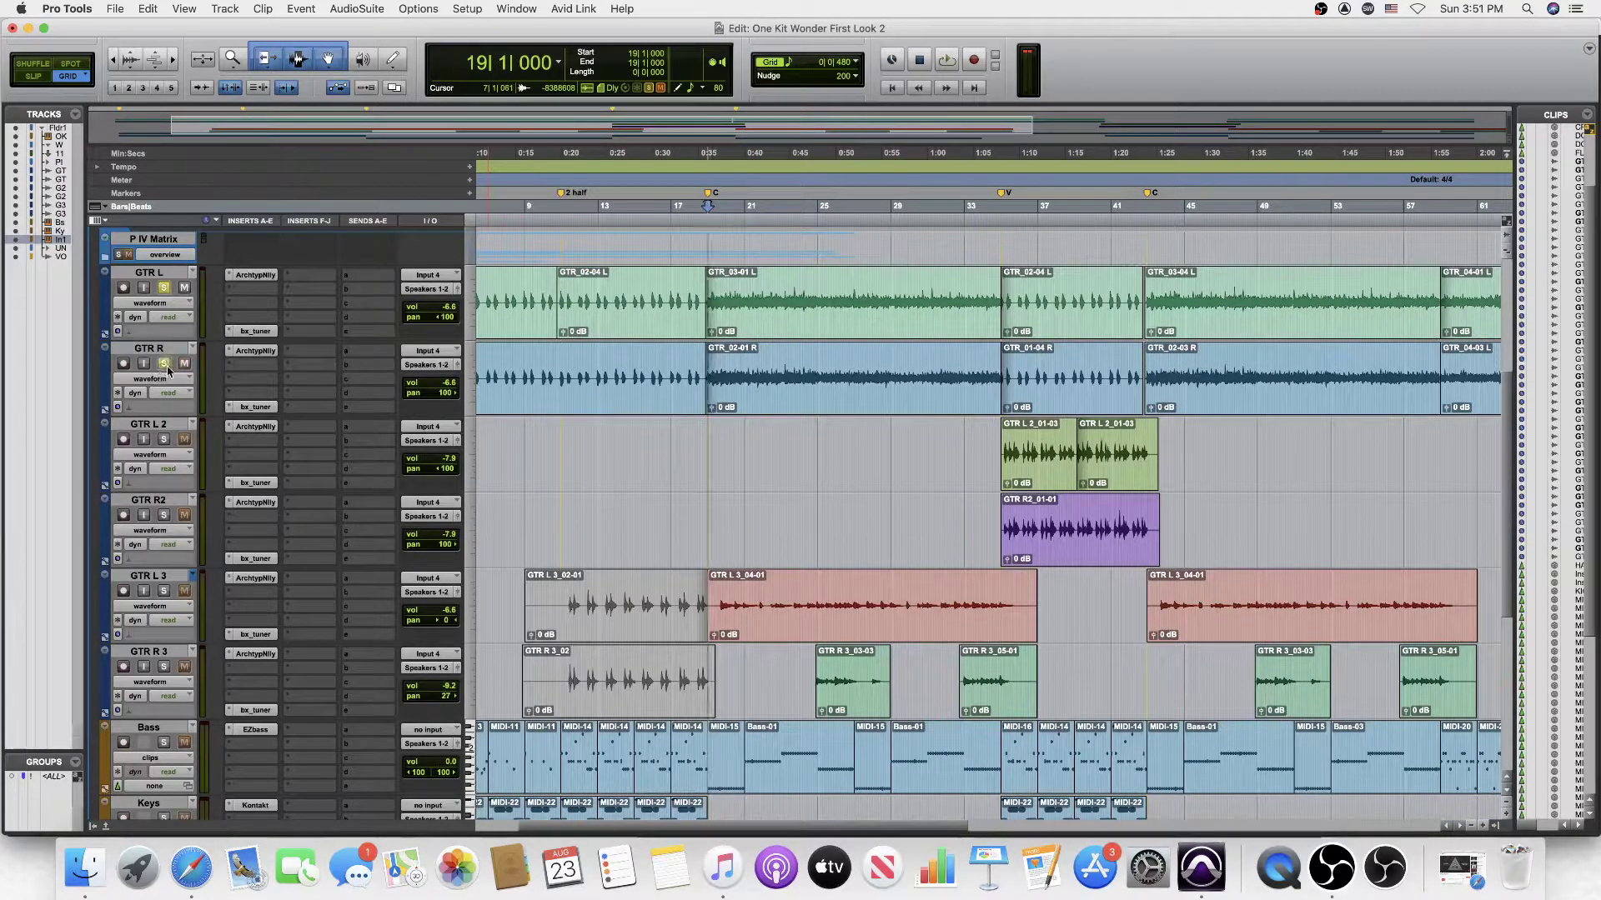
key(space)
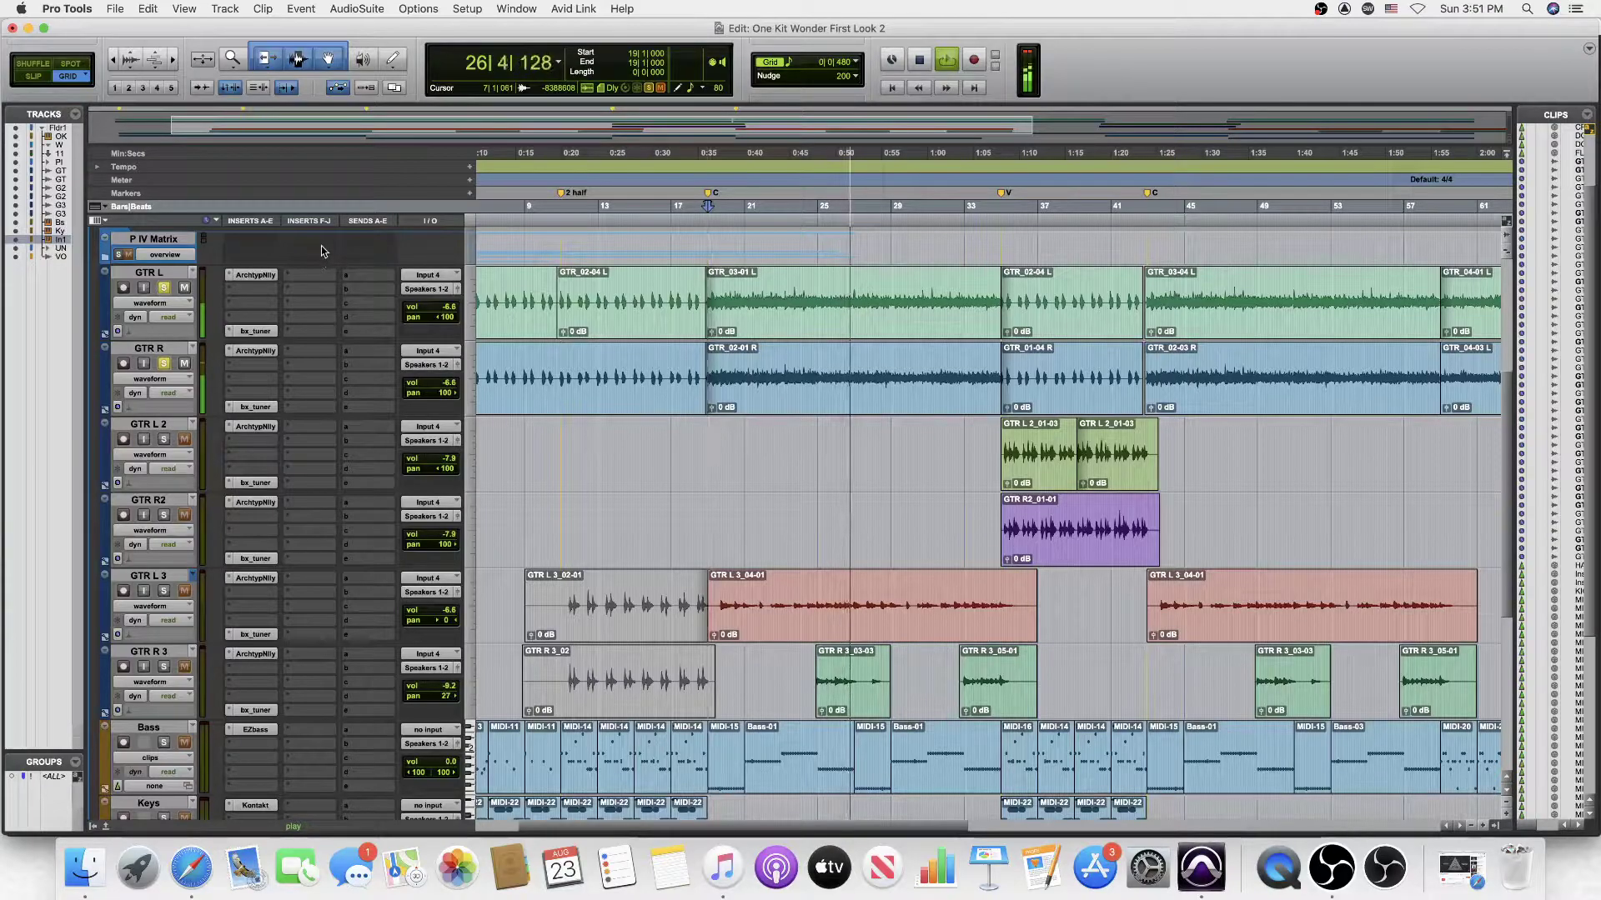
key(space)
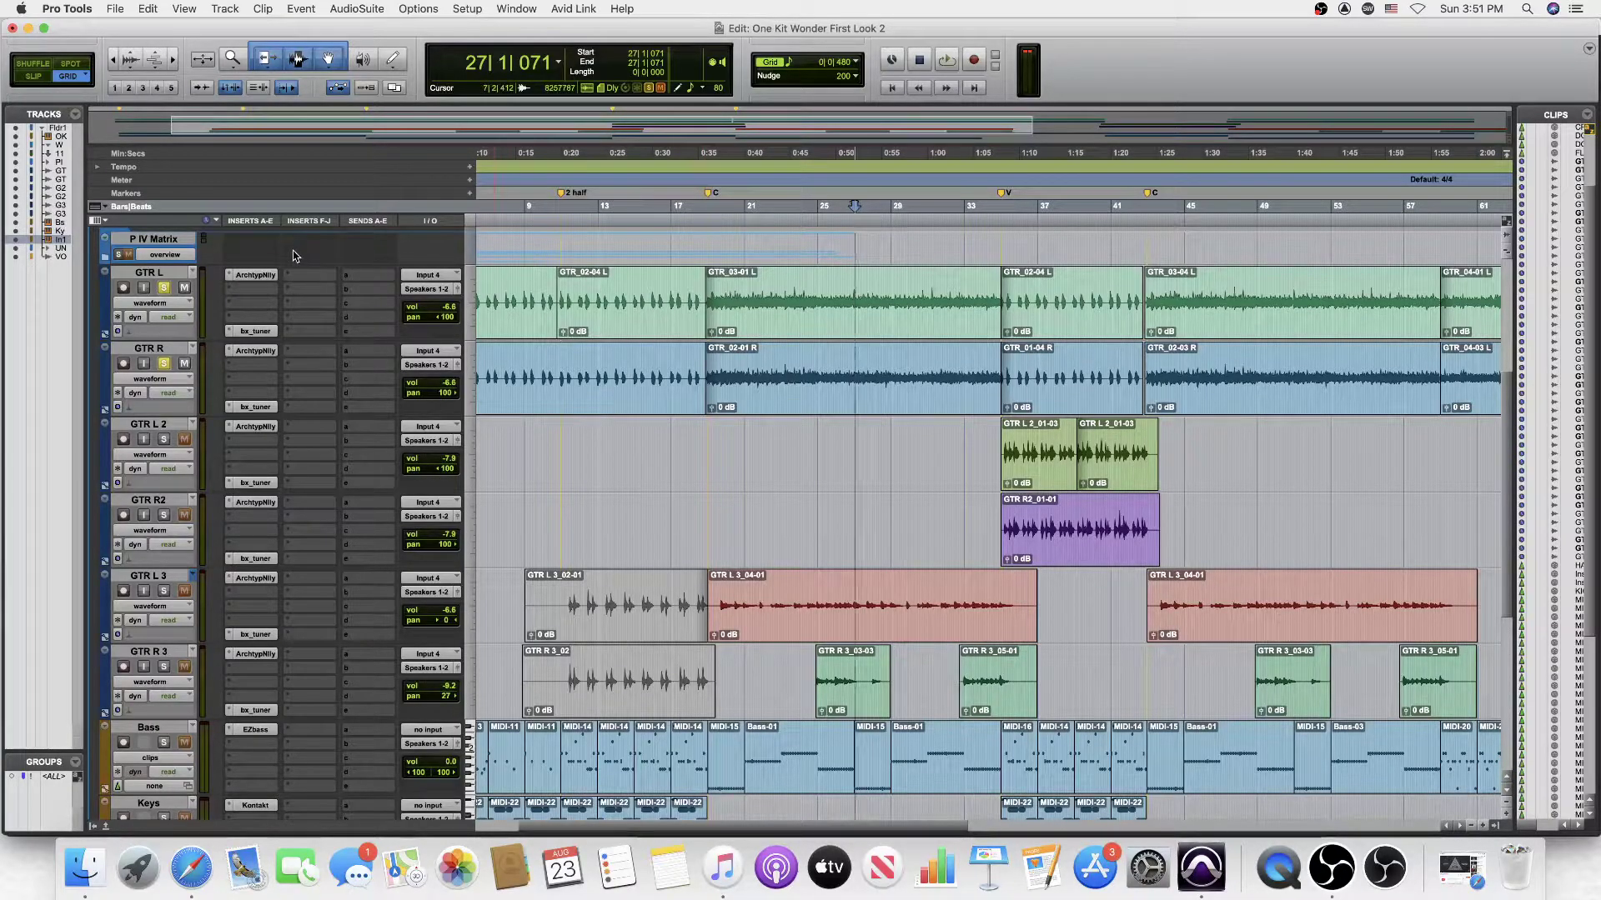
Step: Place the playback position just before the chorus at bar 19 and clear the solos on GTR L and GTR R
click(694, 226)
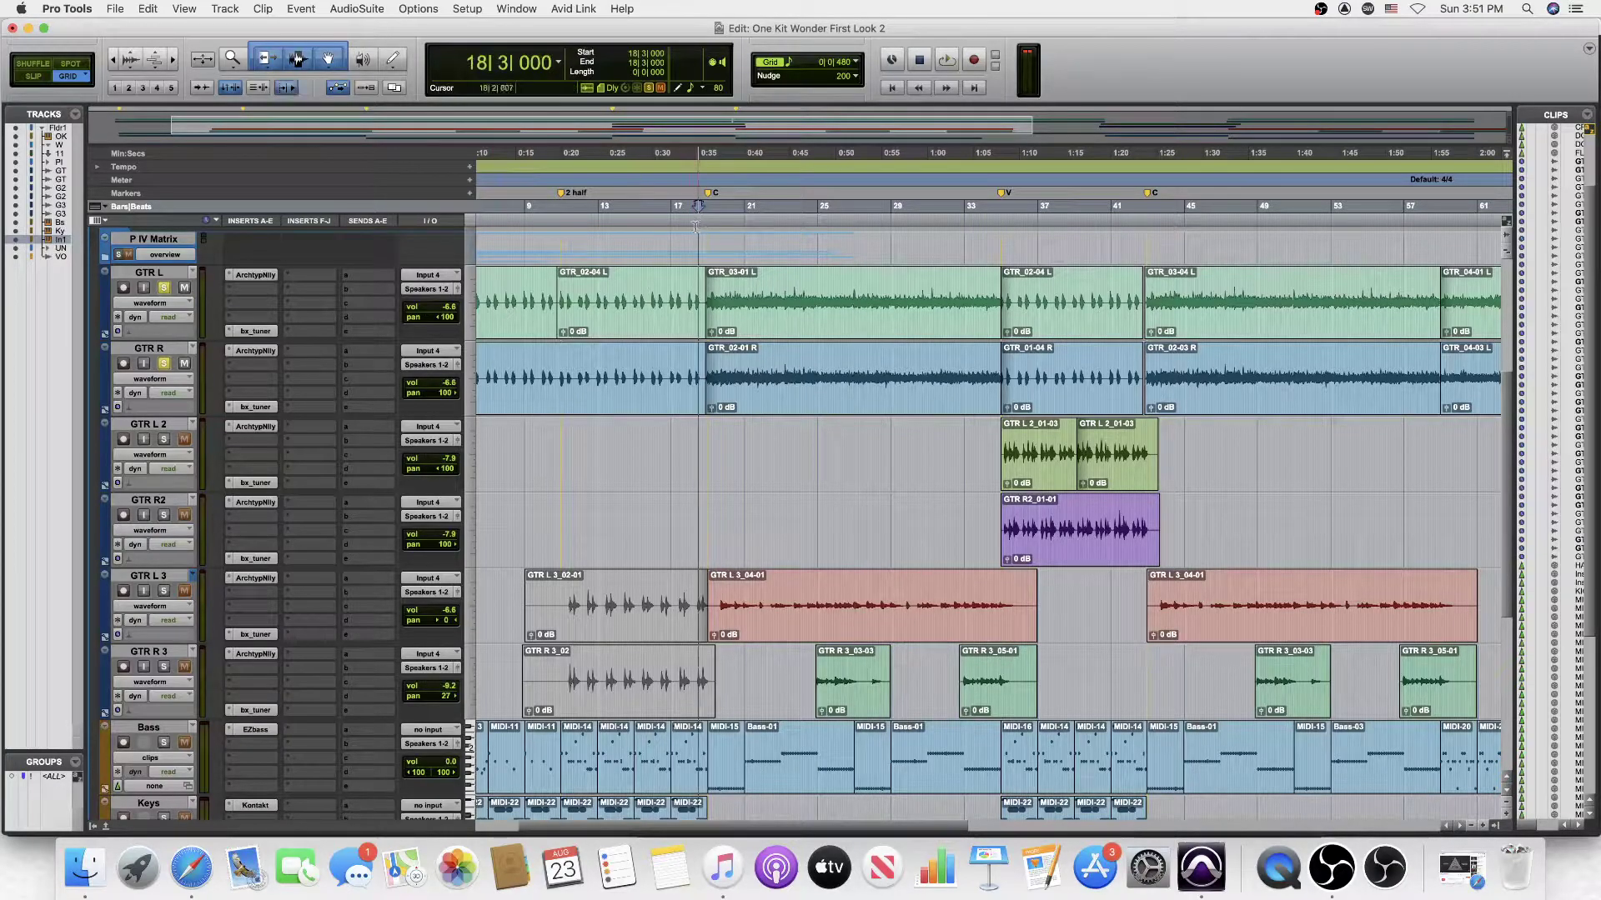
click(165, 593)
click(165, 593)
click(164, 364)
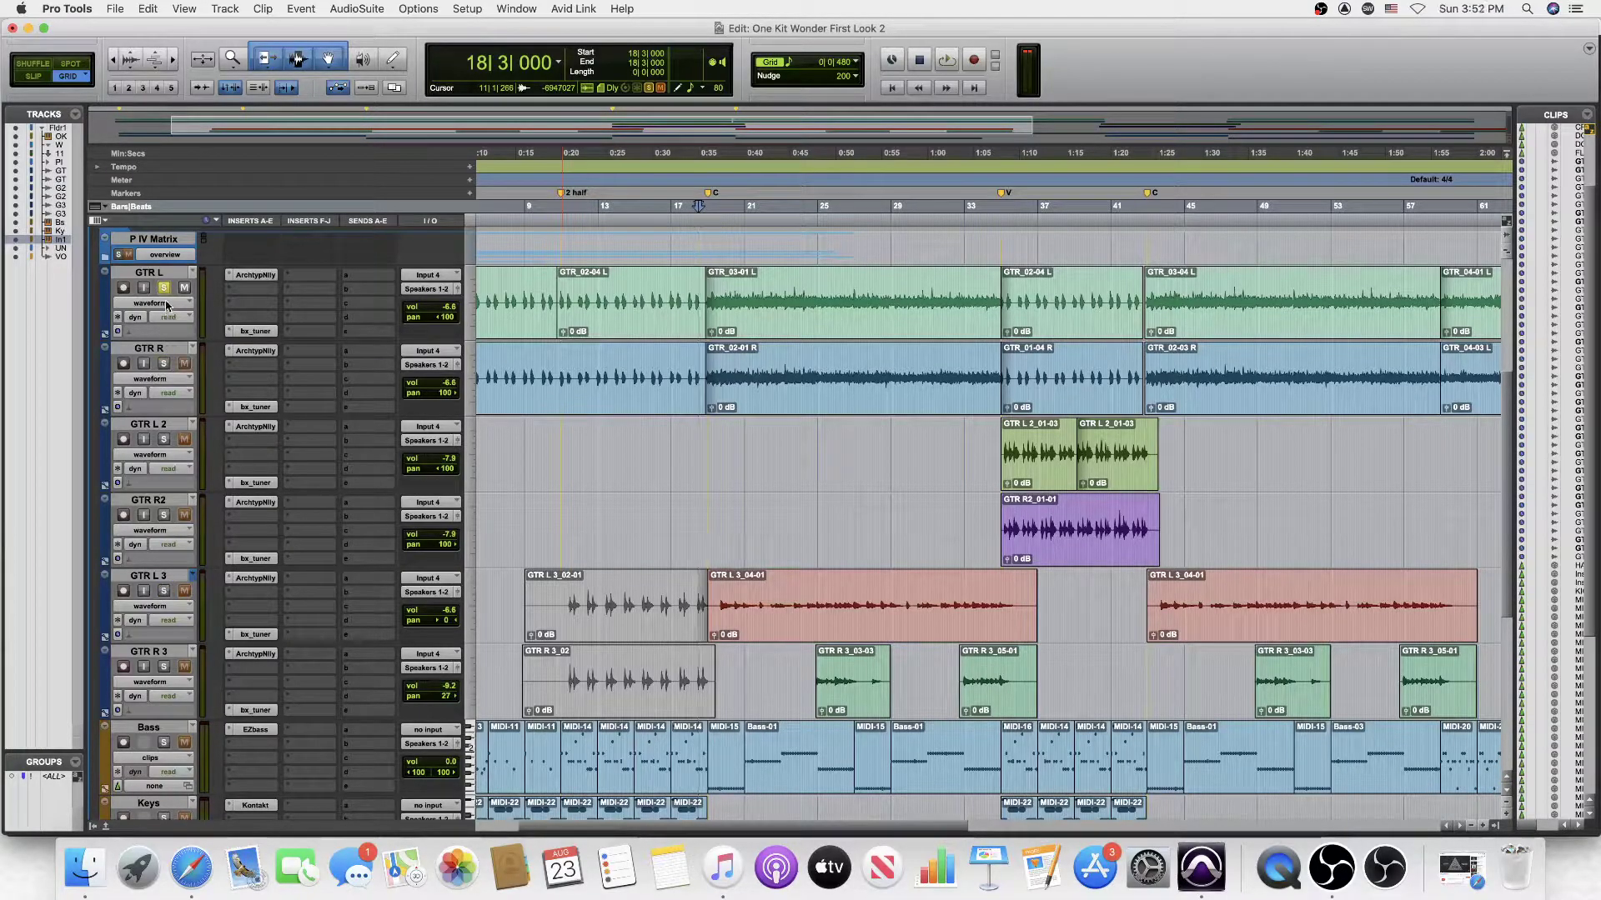
click(164, 287)
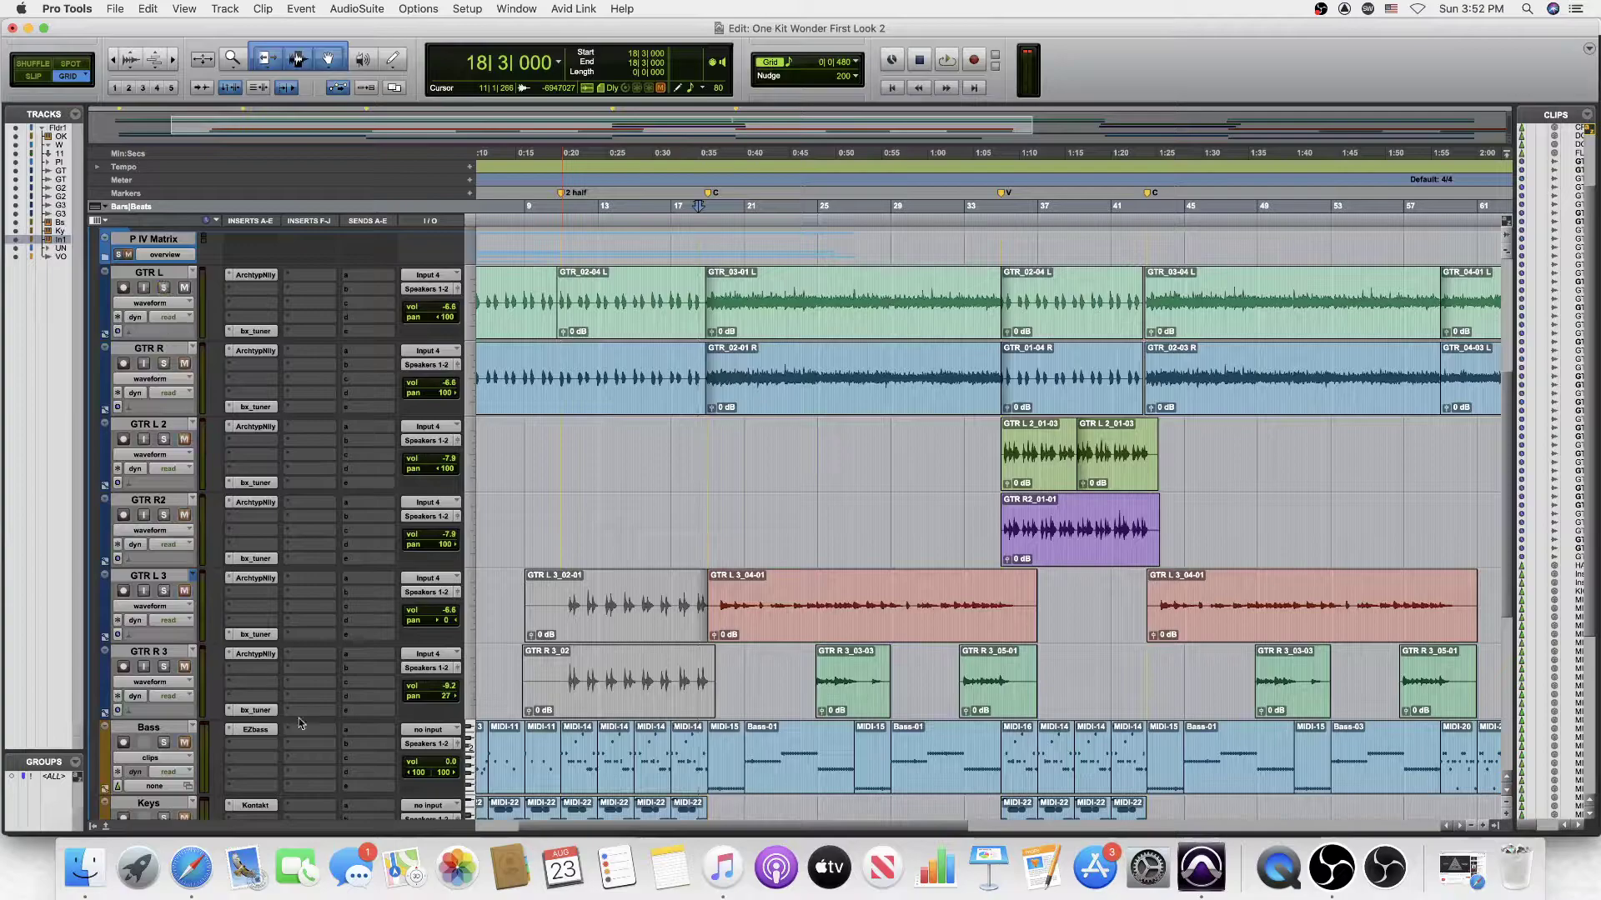
Step: Mute the GTR R 3 and Inst 1 tracks
click(185, 666)
scroll(204, 740, down, 1)
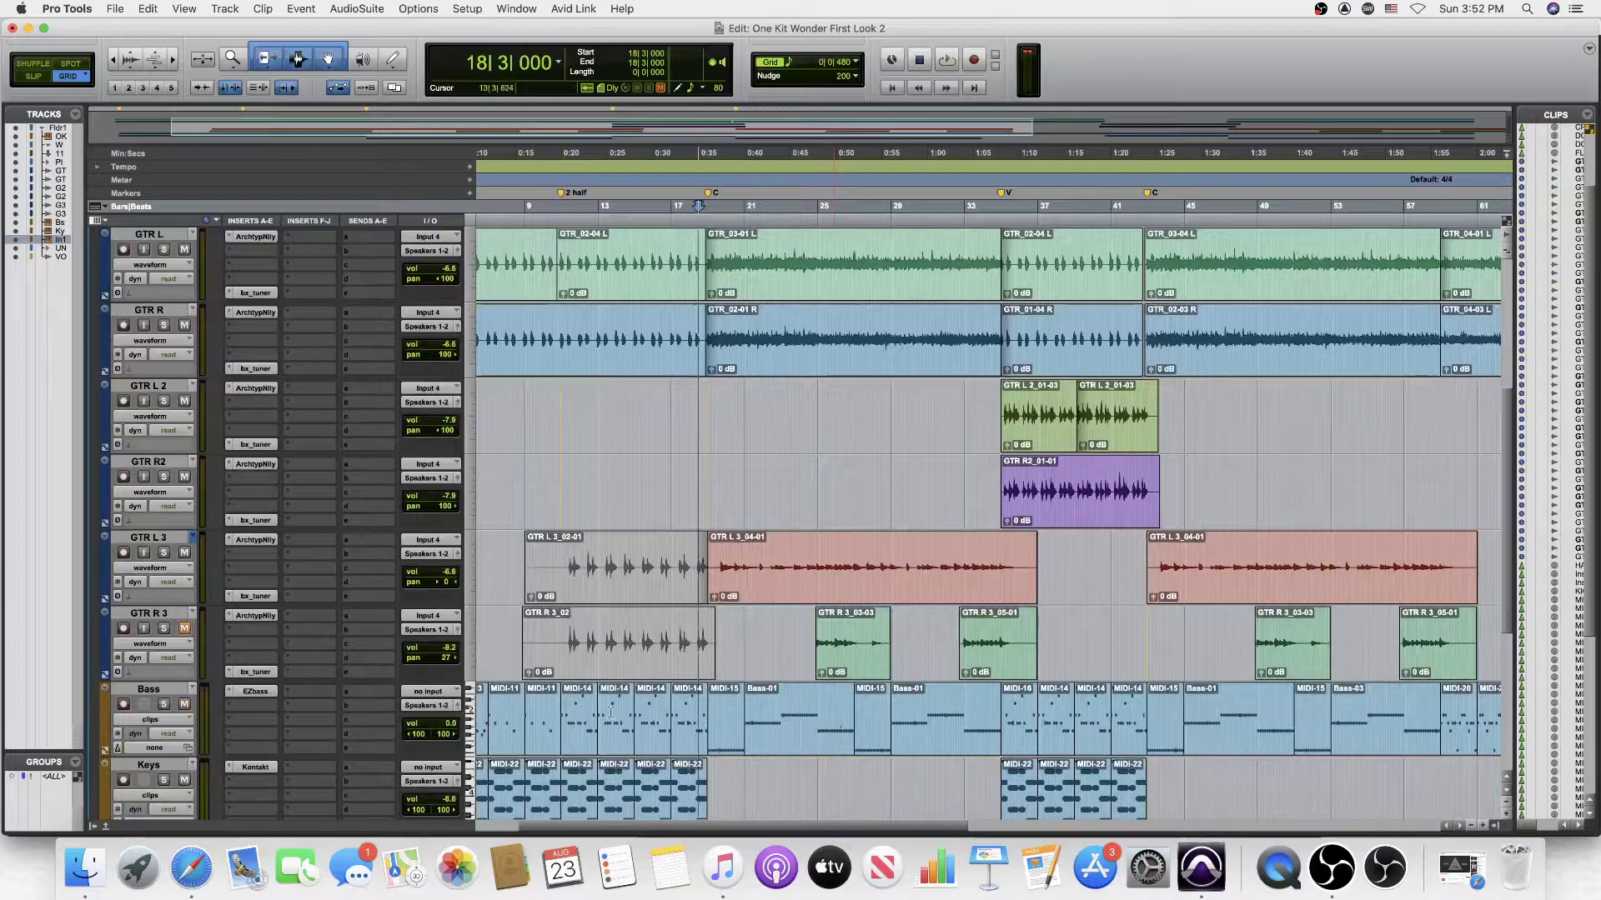
scroll(761, 433, down, 3)
scroll(758, 435, up, 3)
scroll(733, 459, down, 2)
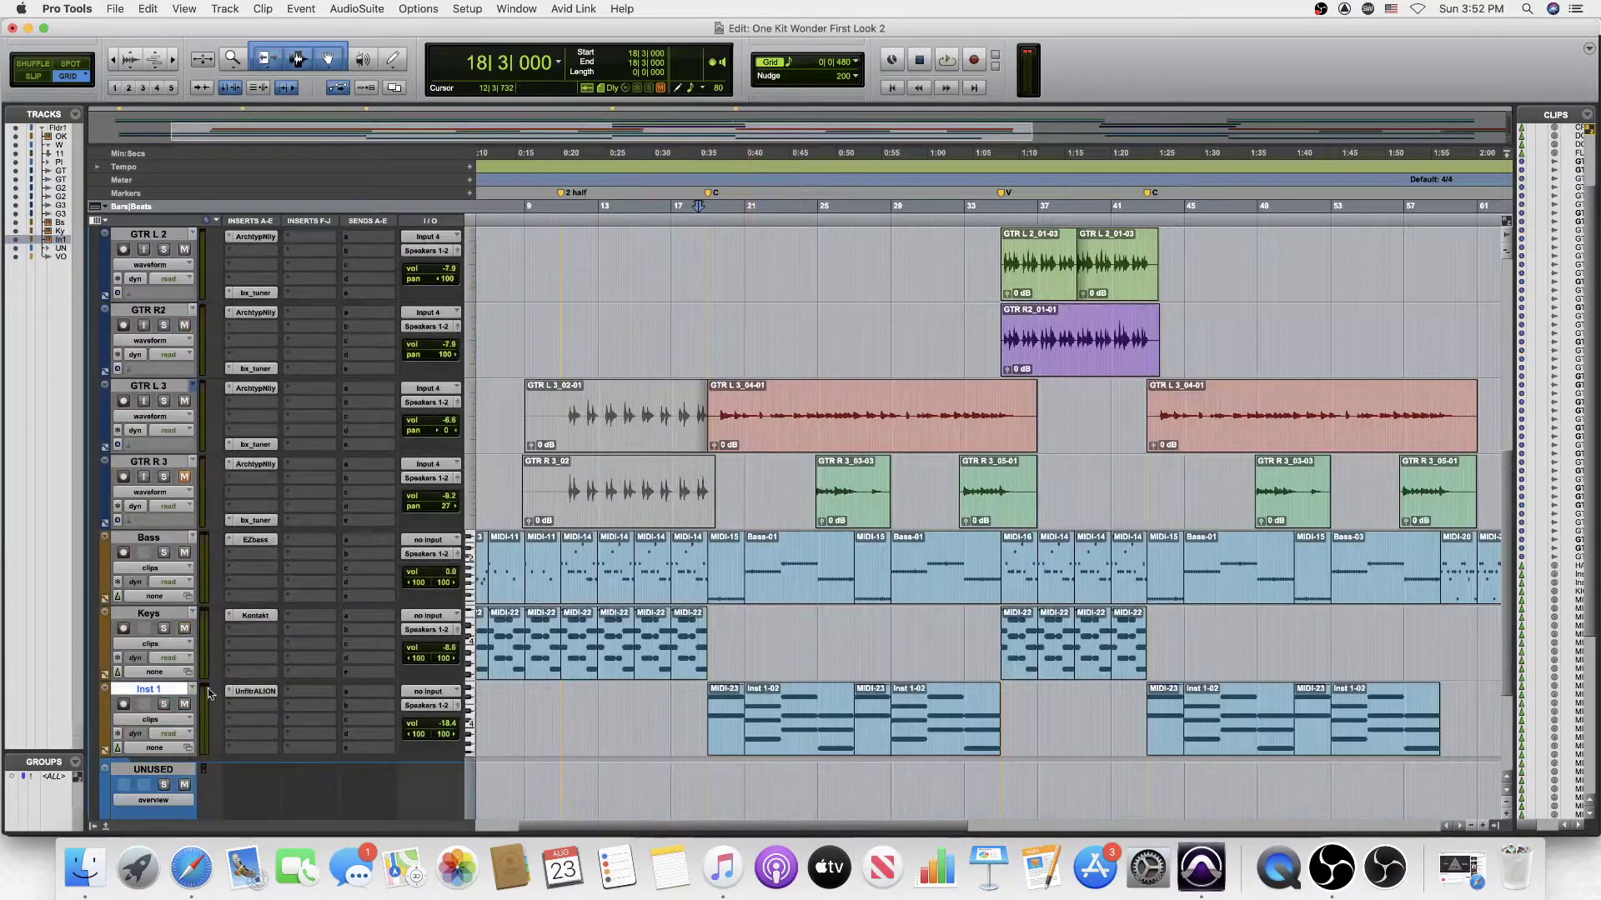
click(184, 705)
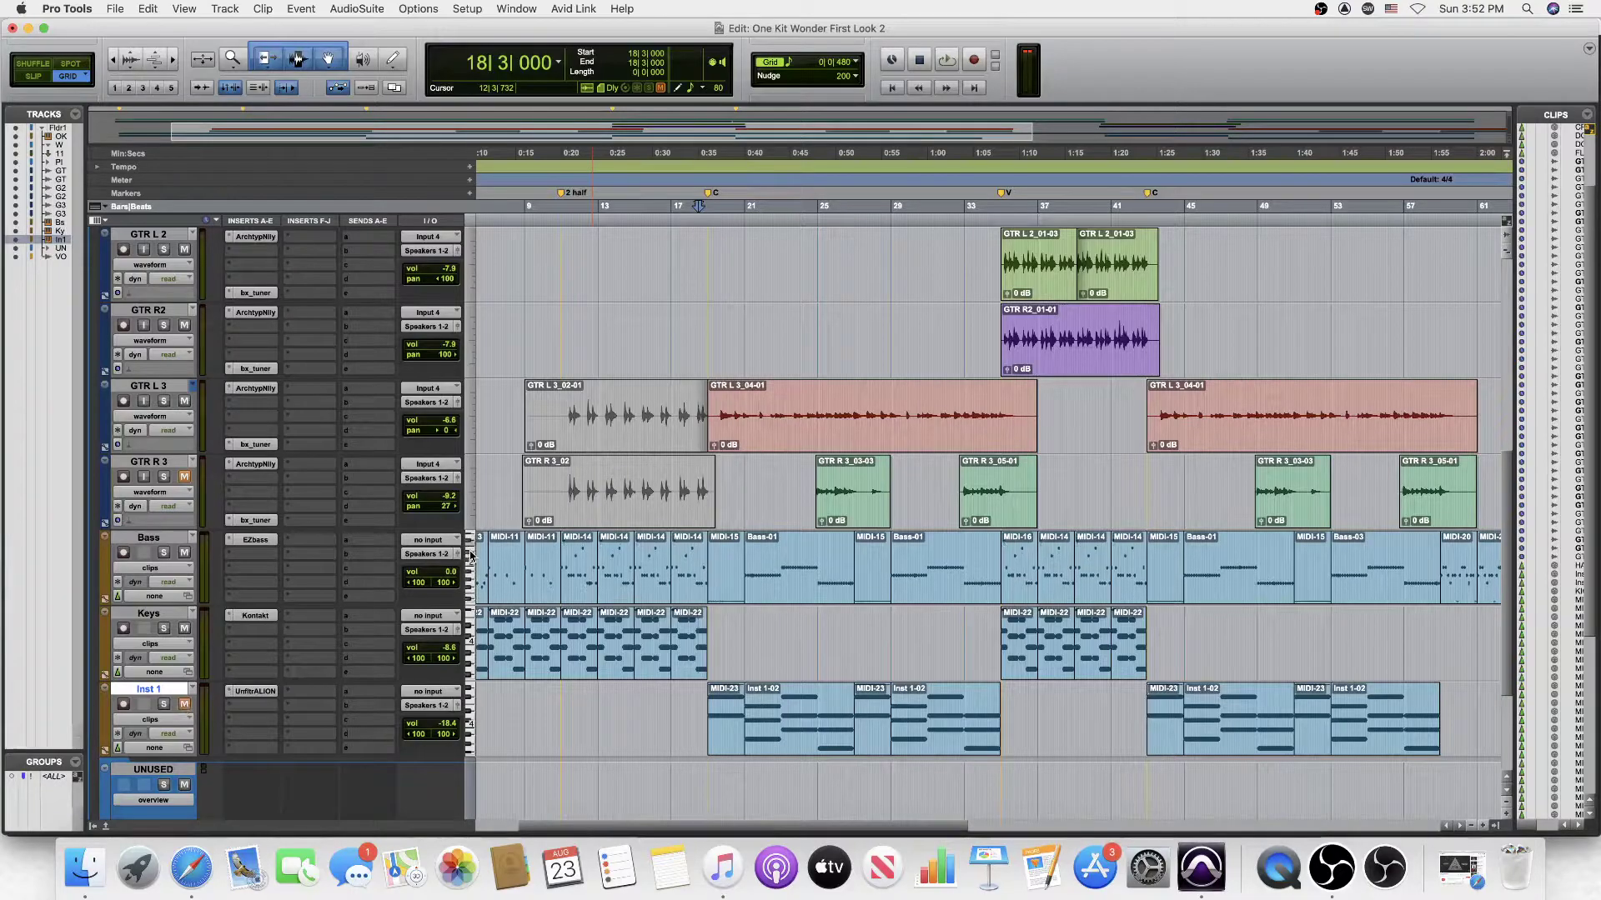
Step: Listen to the chorus without GTR R 3 and Inst 1 from just before bar 19 to about bar 35, and stop playback
scroll(772, 307, up, 2)
key(space)
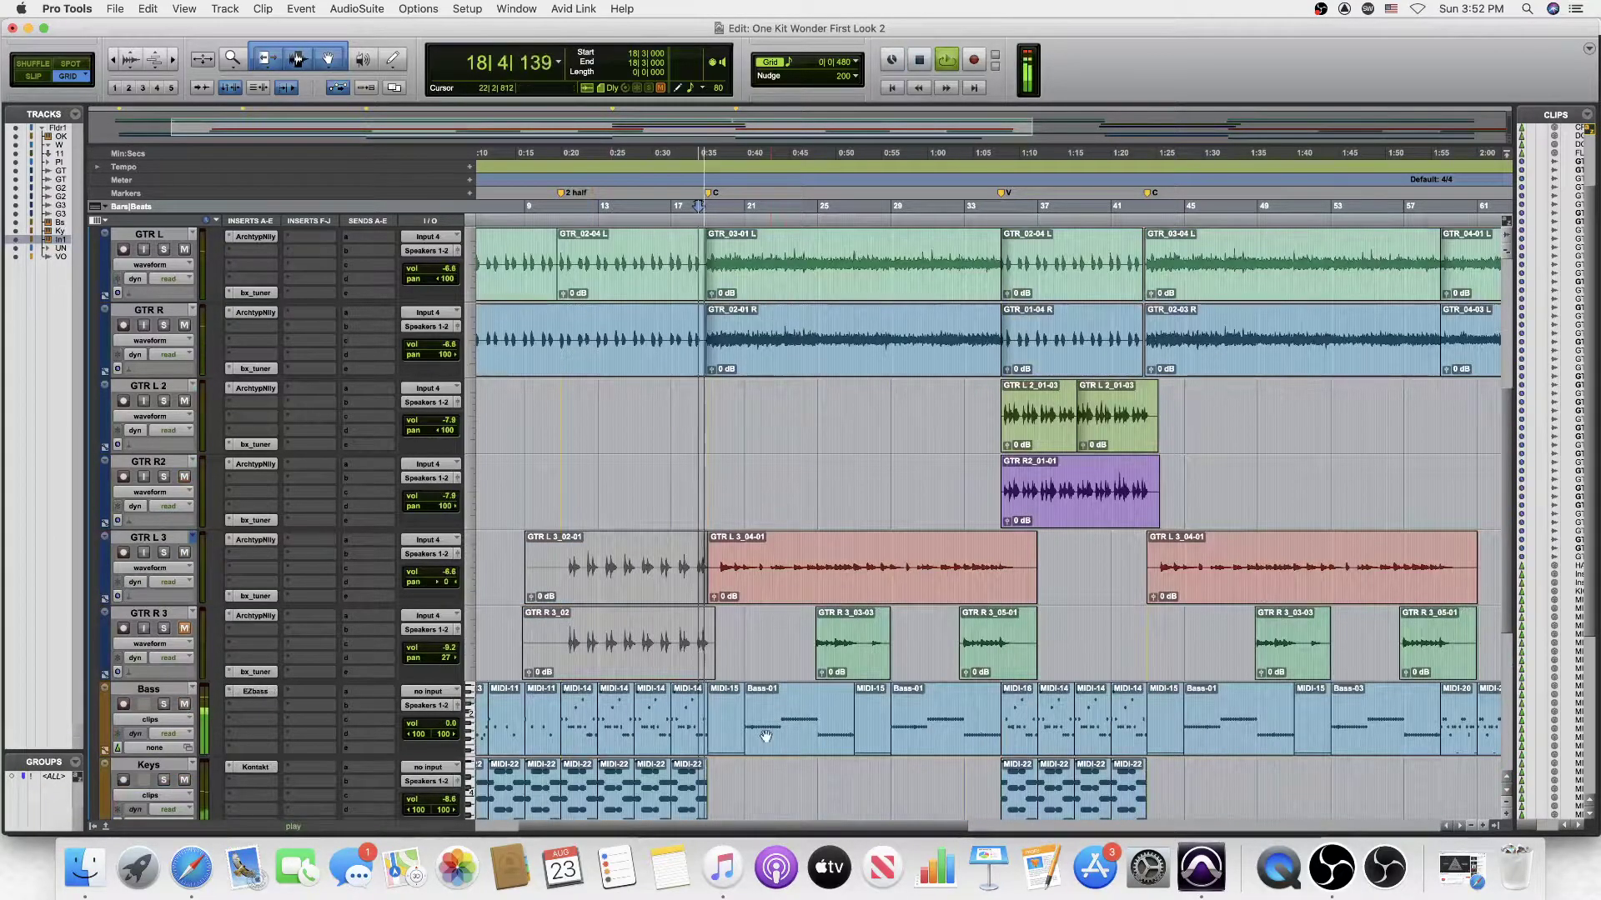
scroll(758, 717, up, 1)
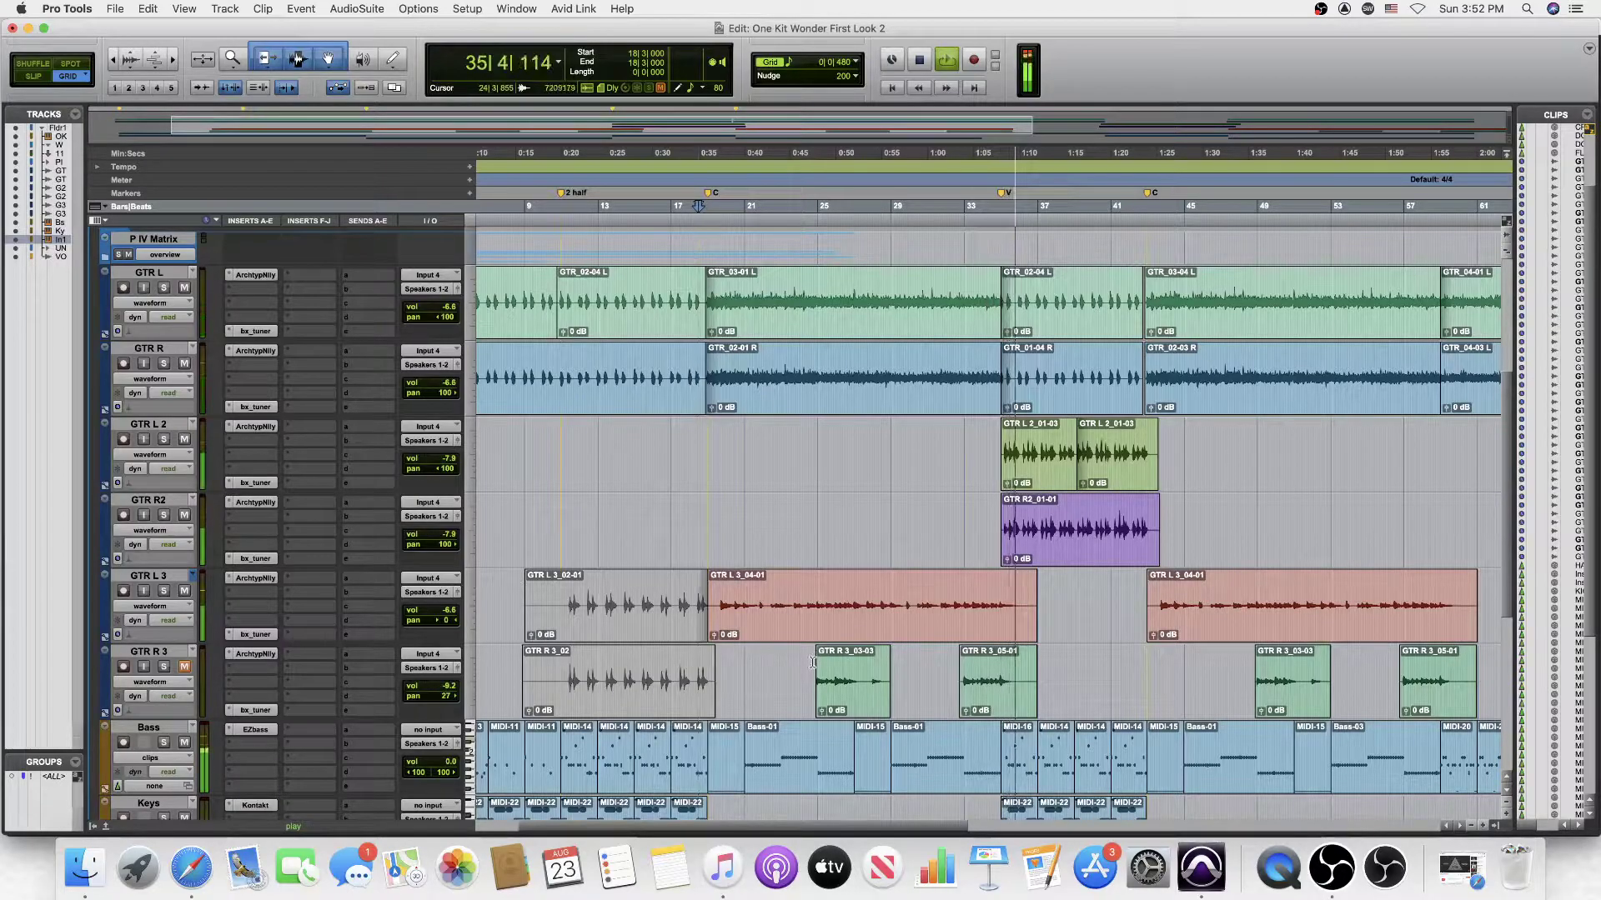
key(space)
Step: Unmute GTR R 3 and listen to its two chorus clips in the mix, playing from bar 24 and again from bar 32
click(811, 662)
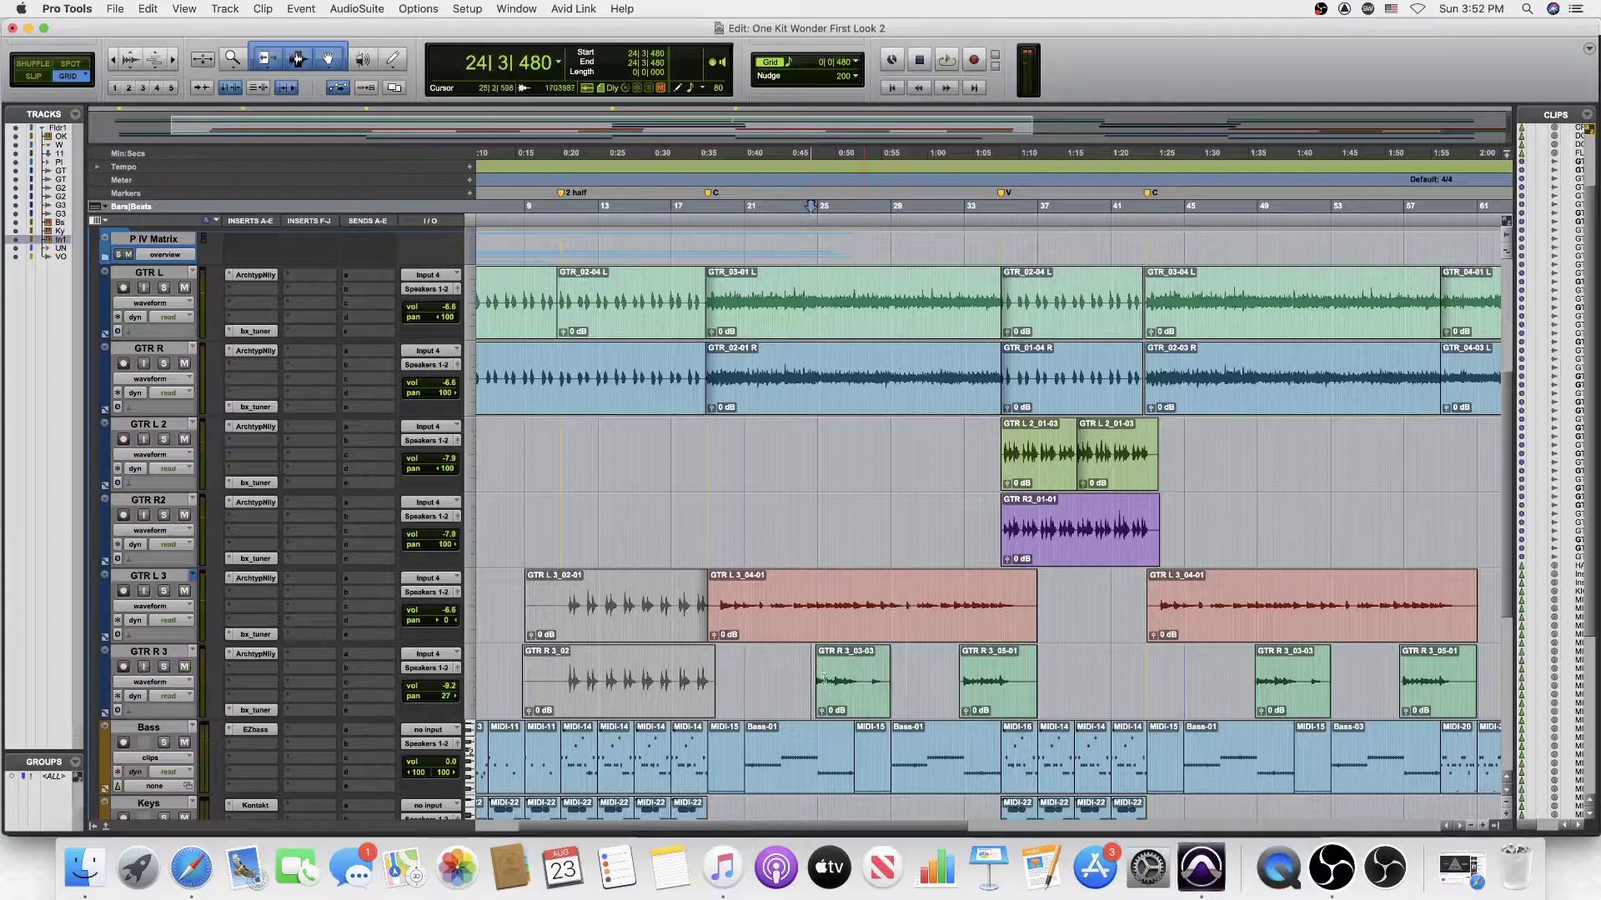
key(space)
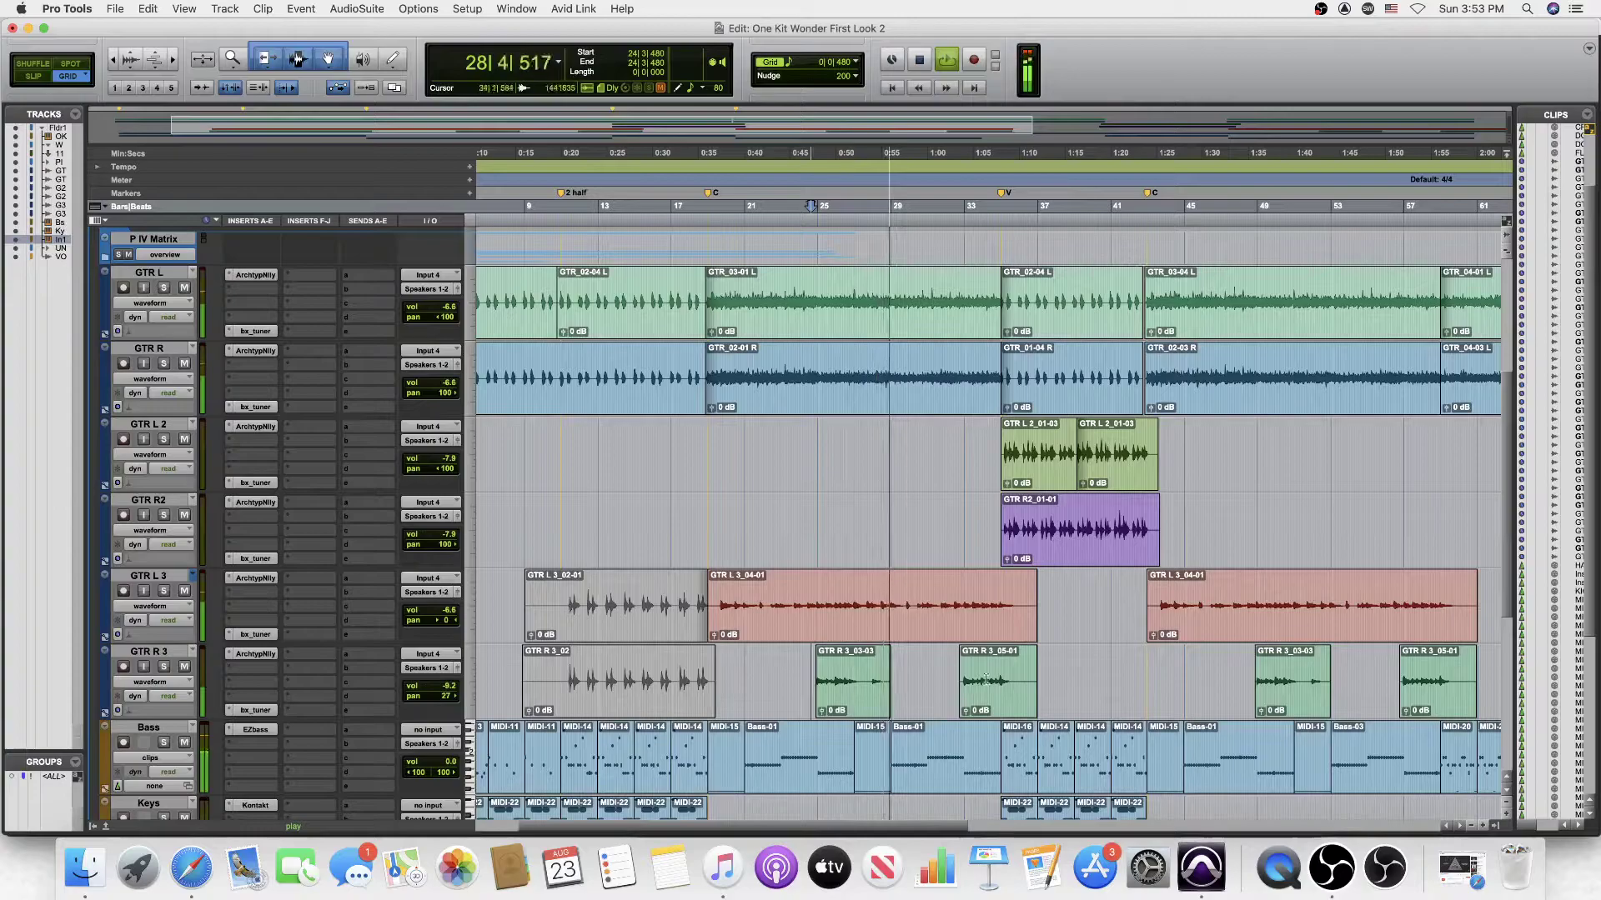
key(space)
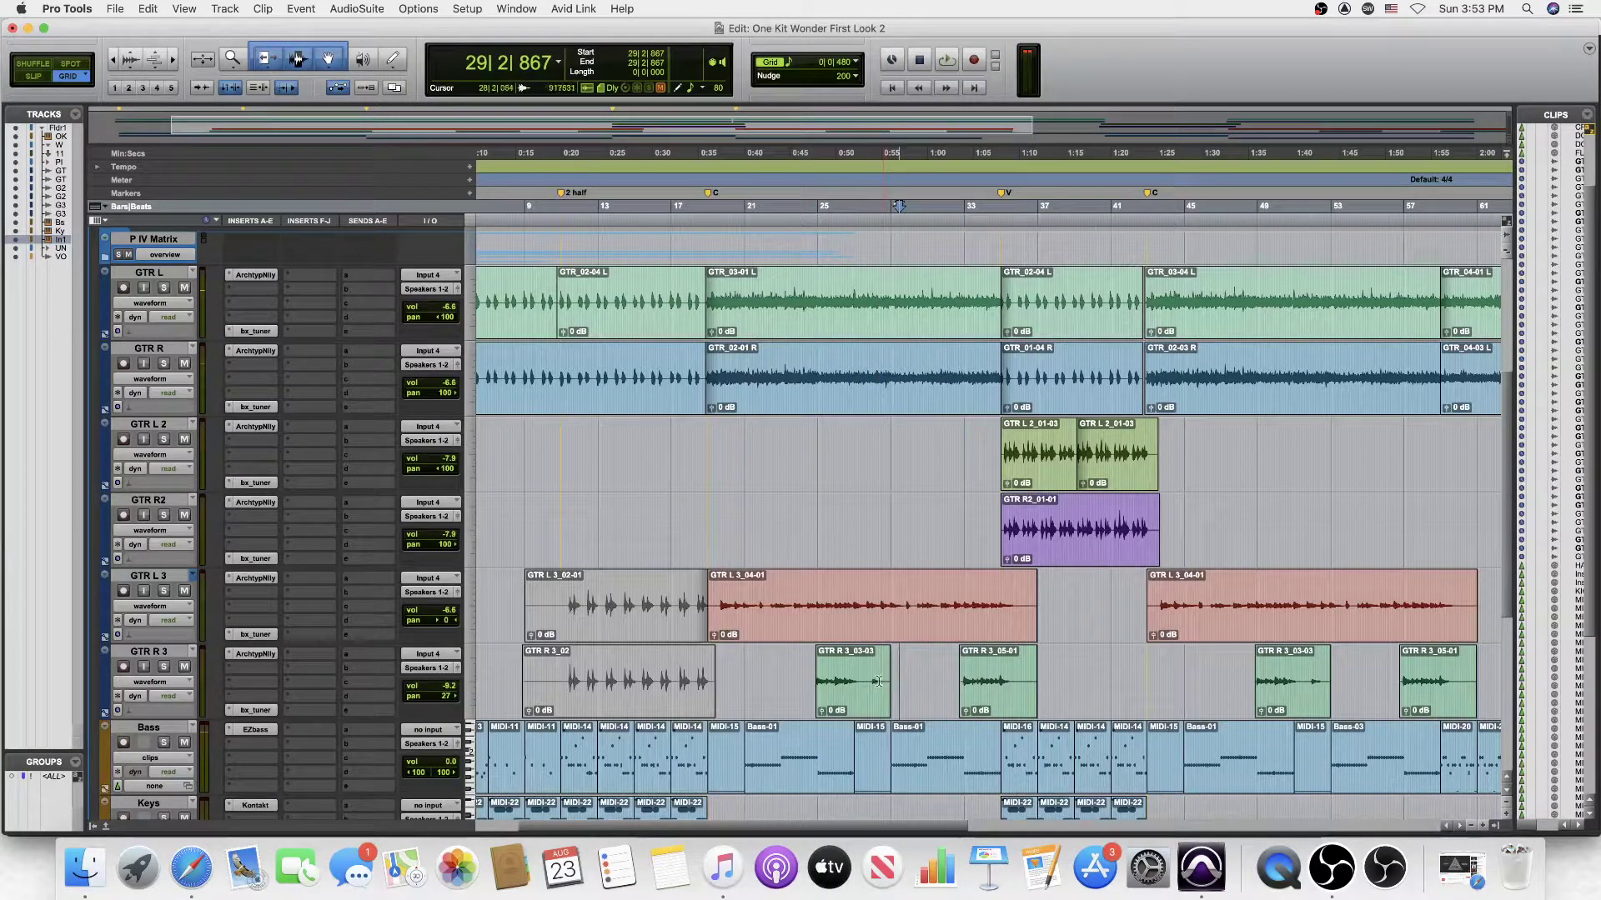
click(956, 678)
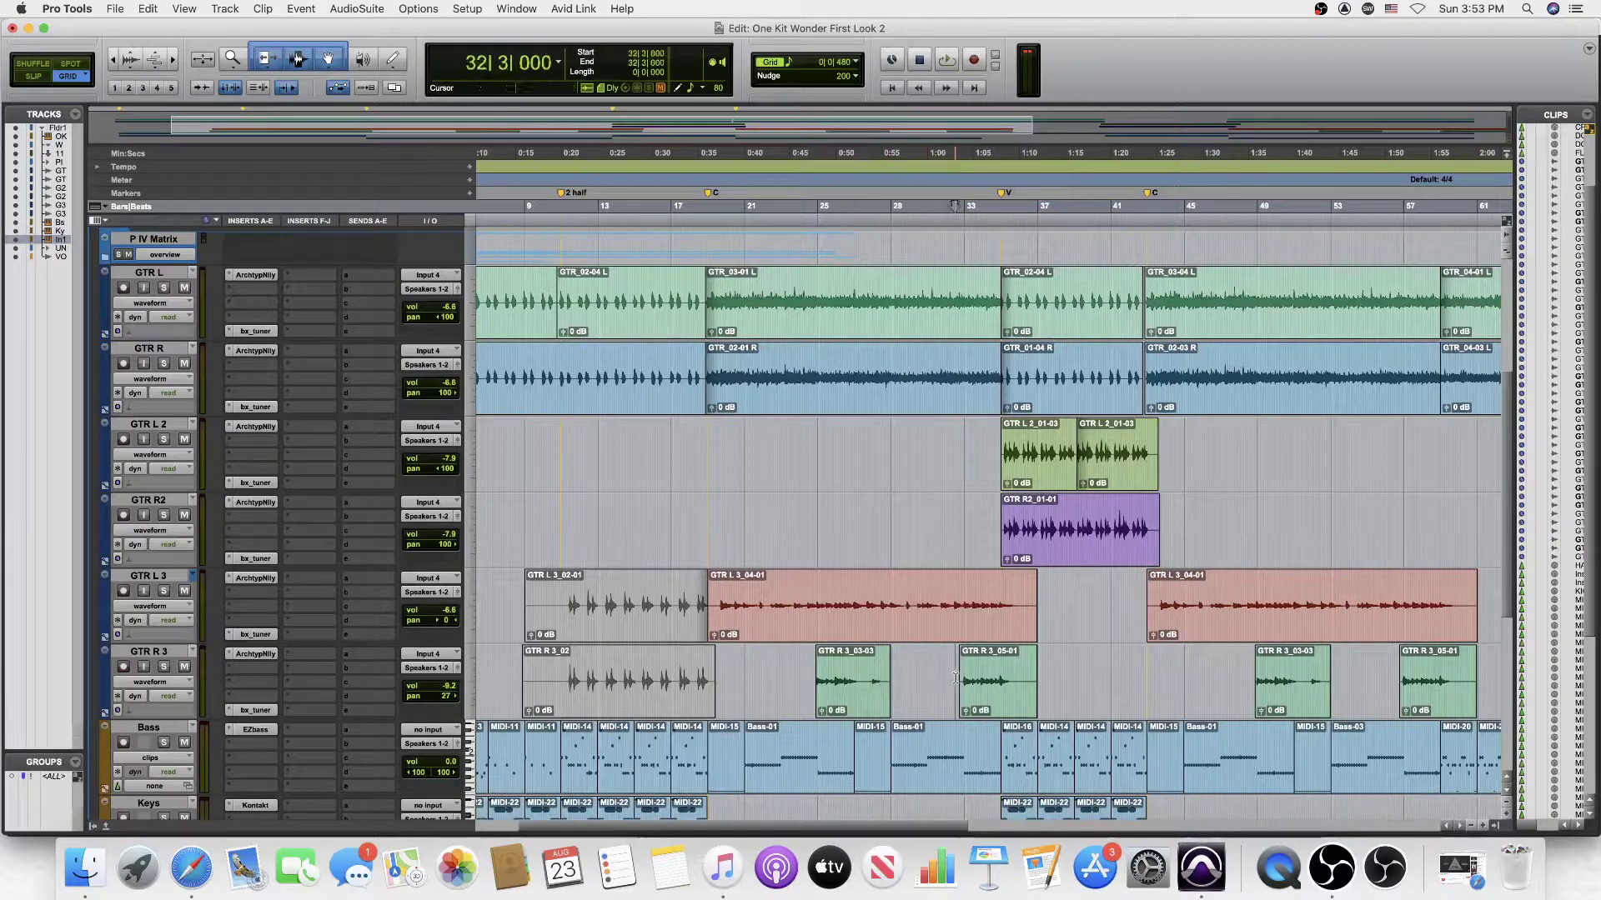
key(space)
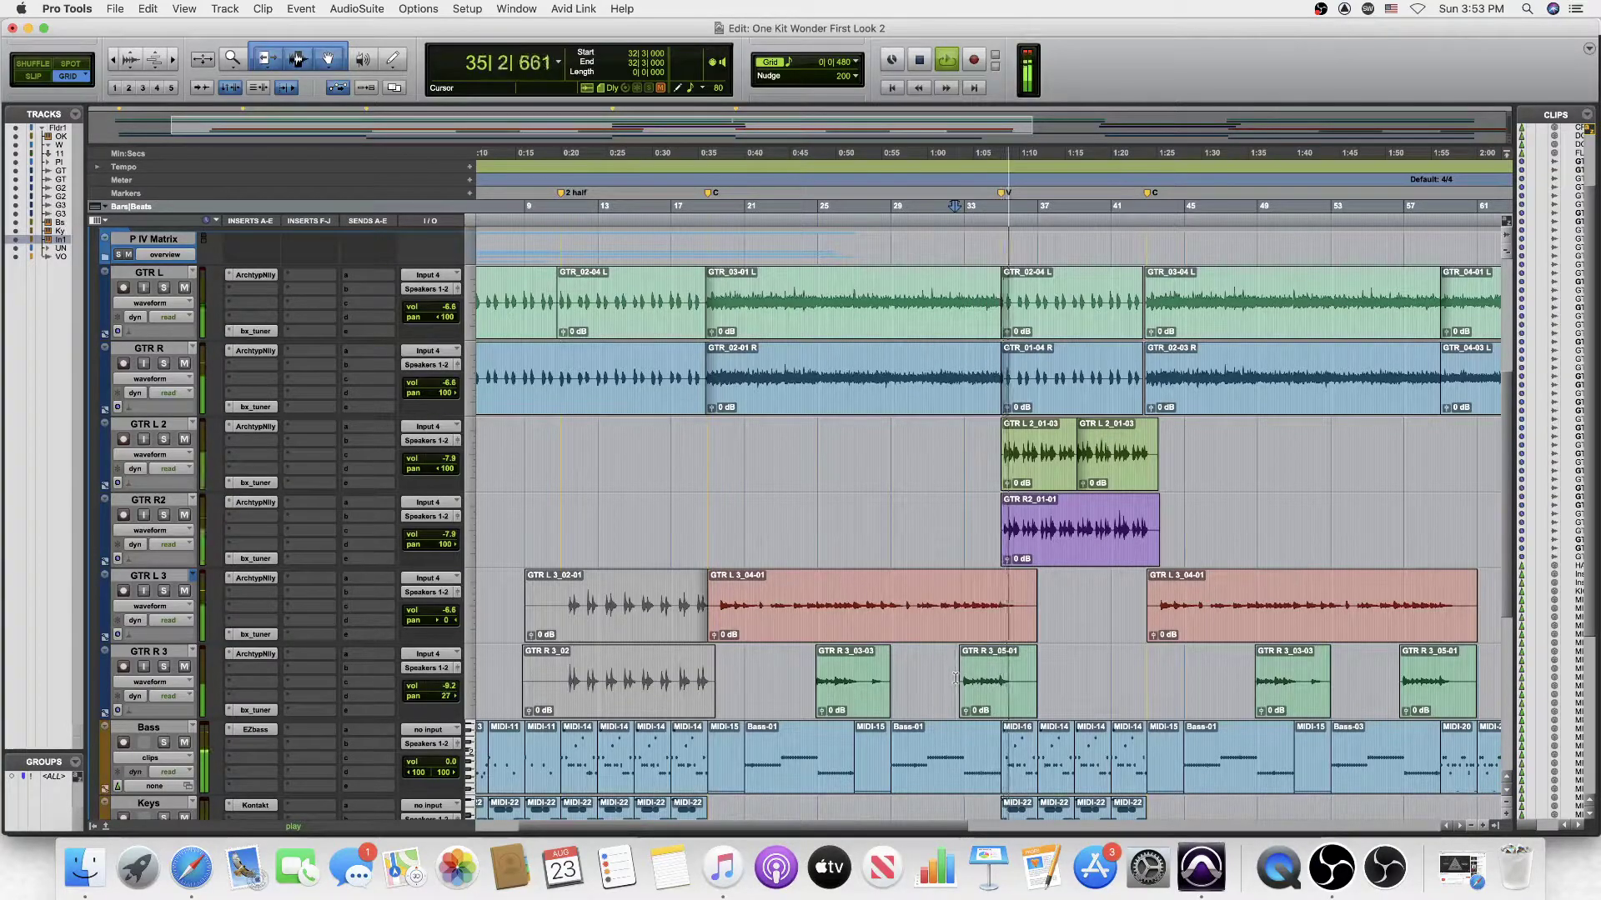
key(space)
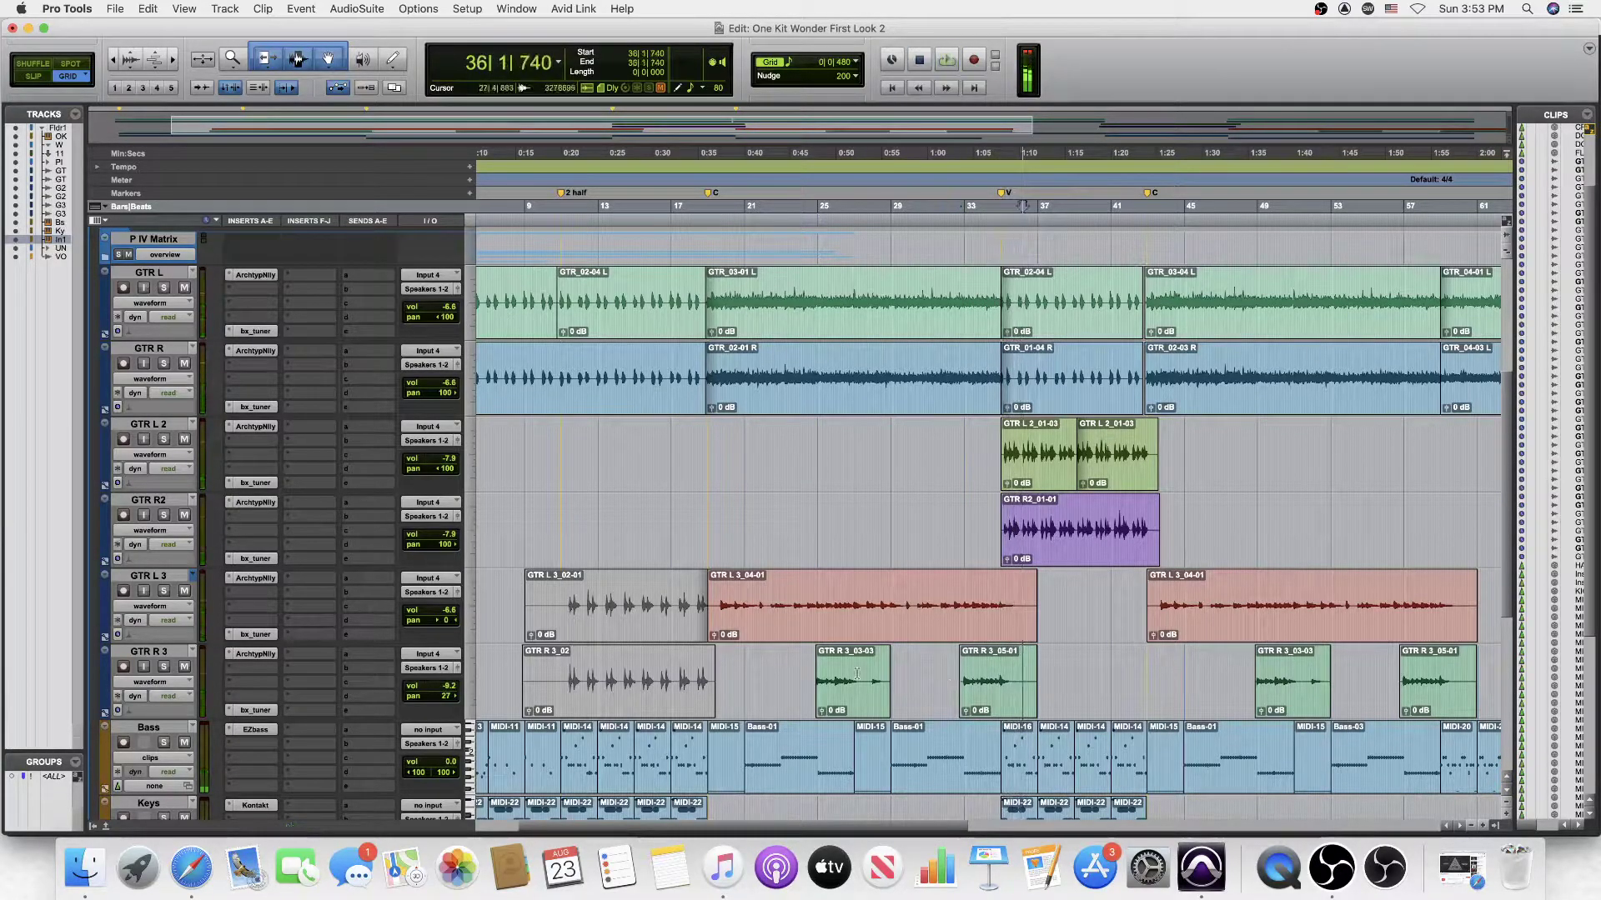
Step: Unmute Inst 1 and listen to its chorus part in the full mix from bar 18 to about bar 27
scroll(558, 688, down, 5)
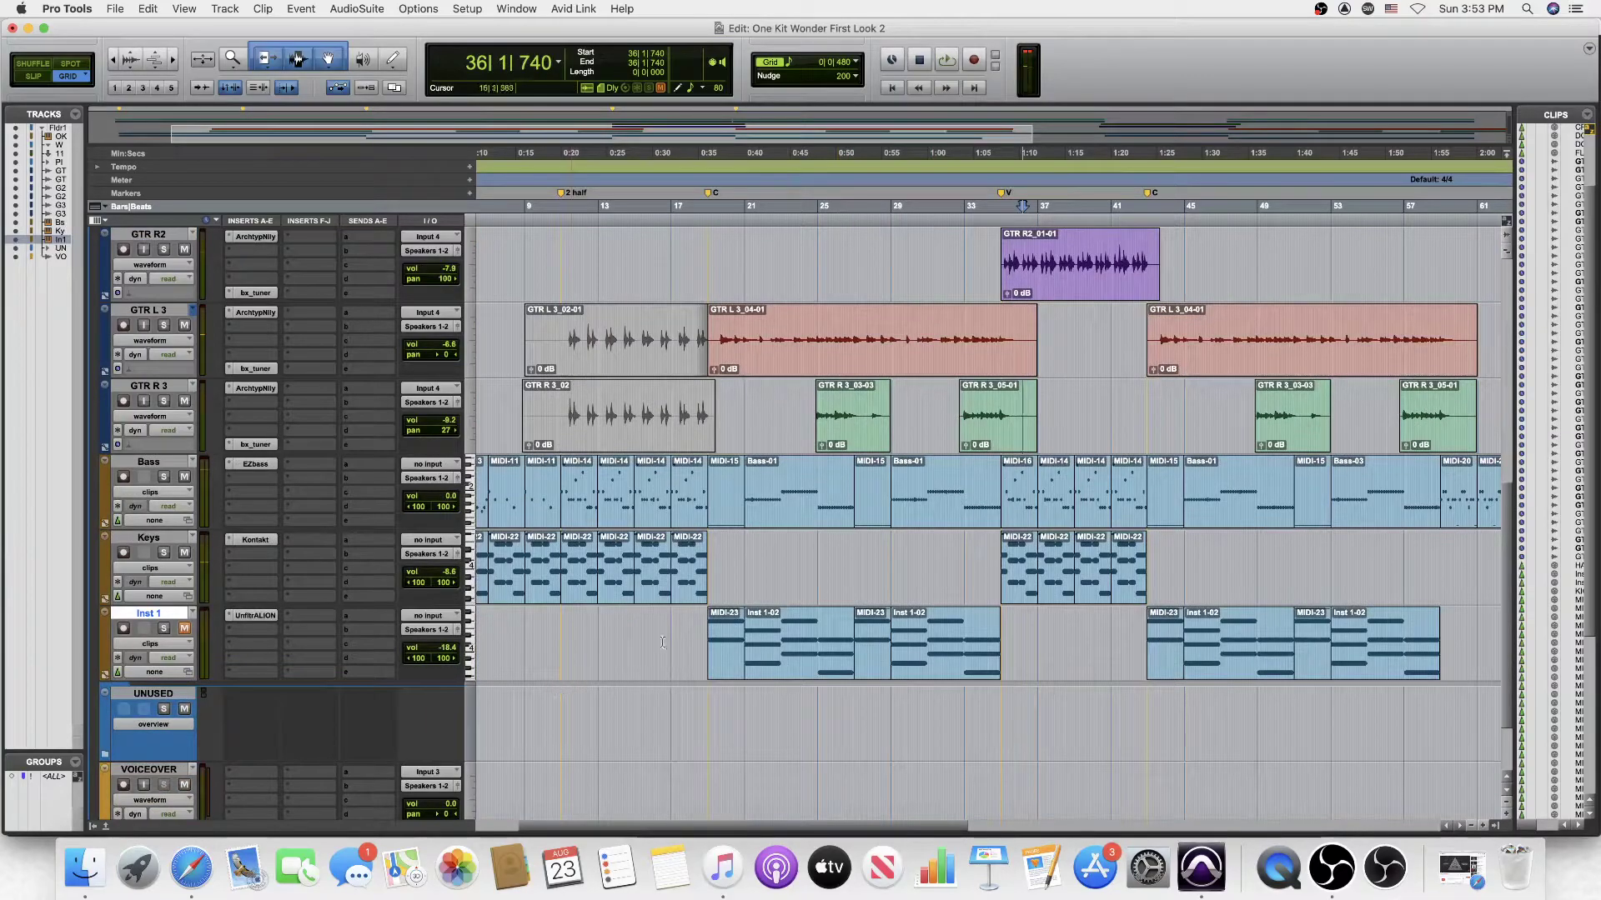
click(703, 642)
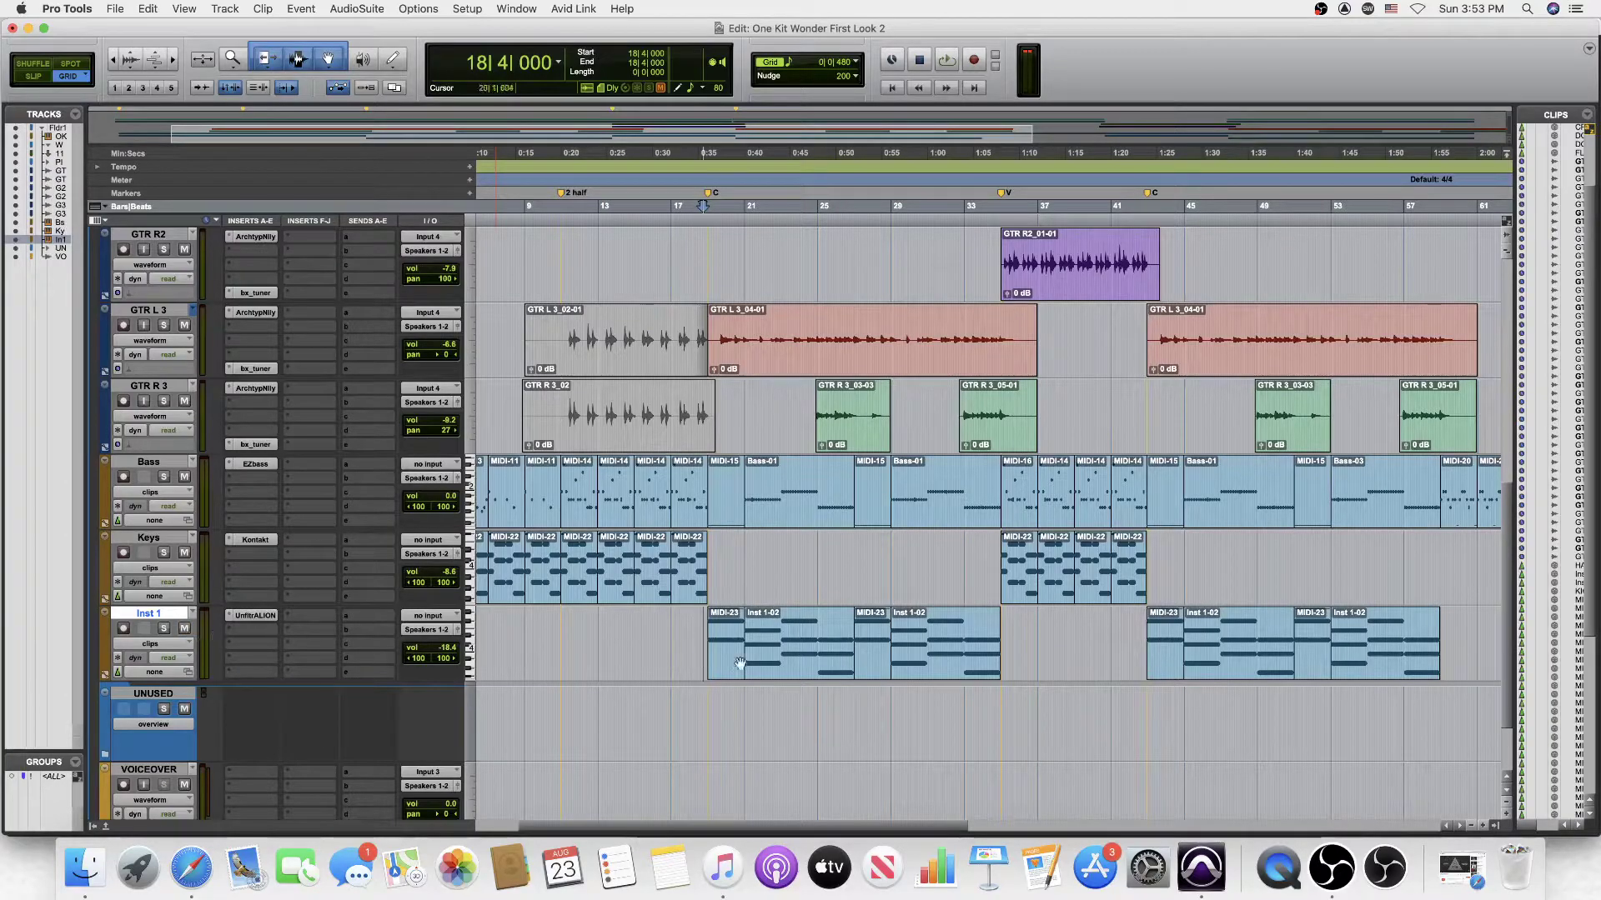
click(697, 632)
key(space)
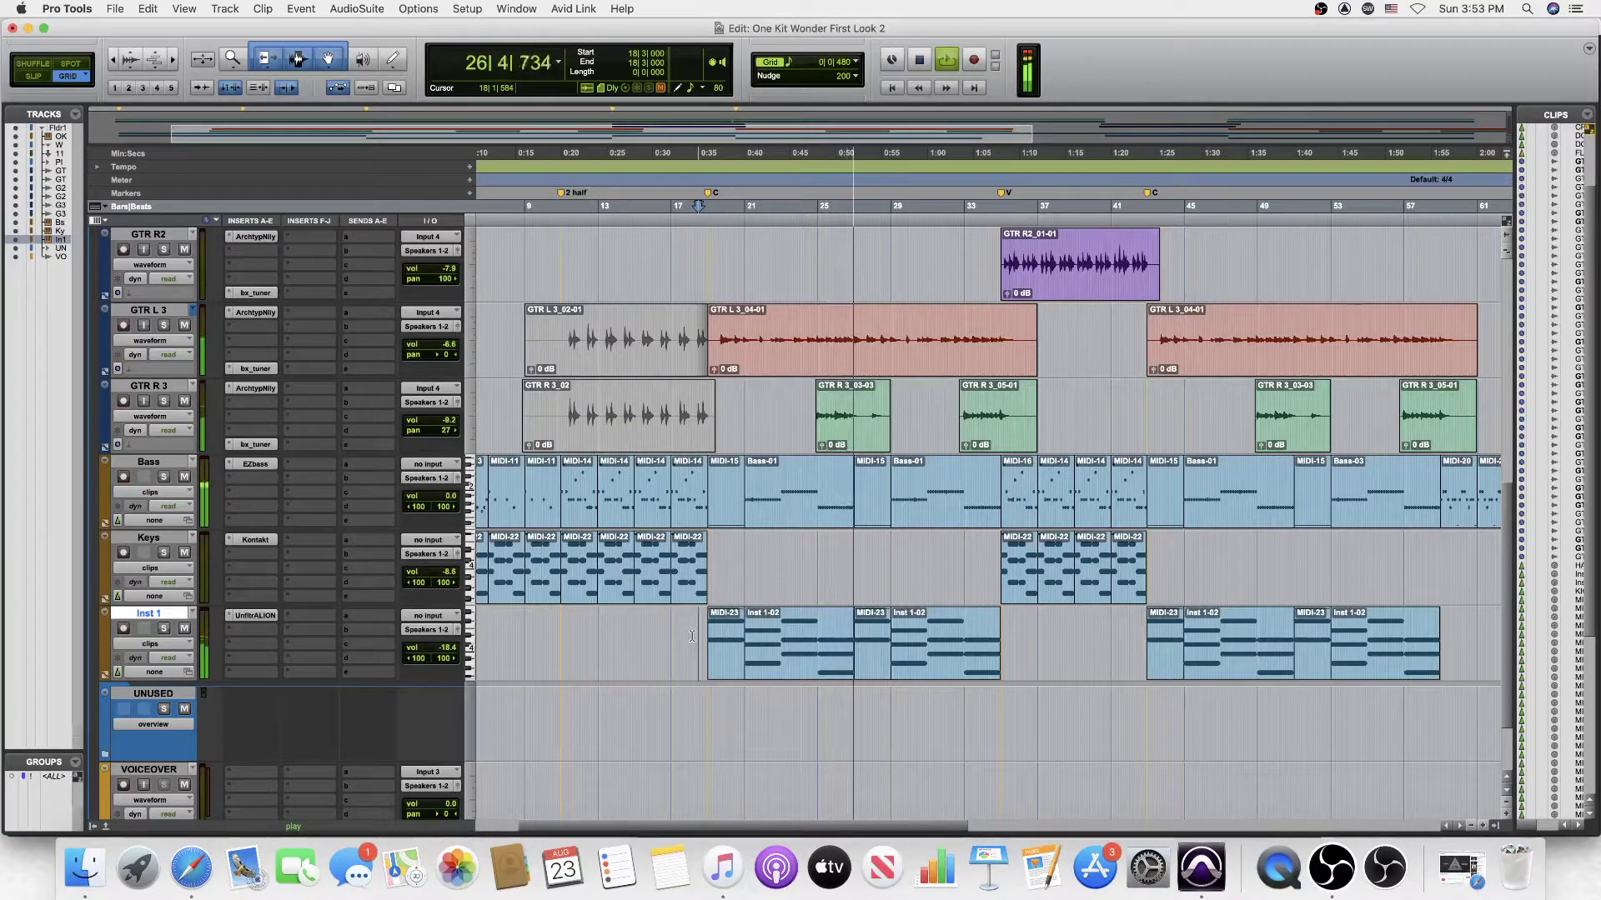
key(space)
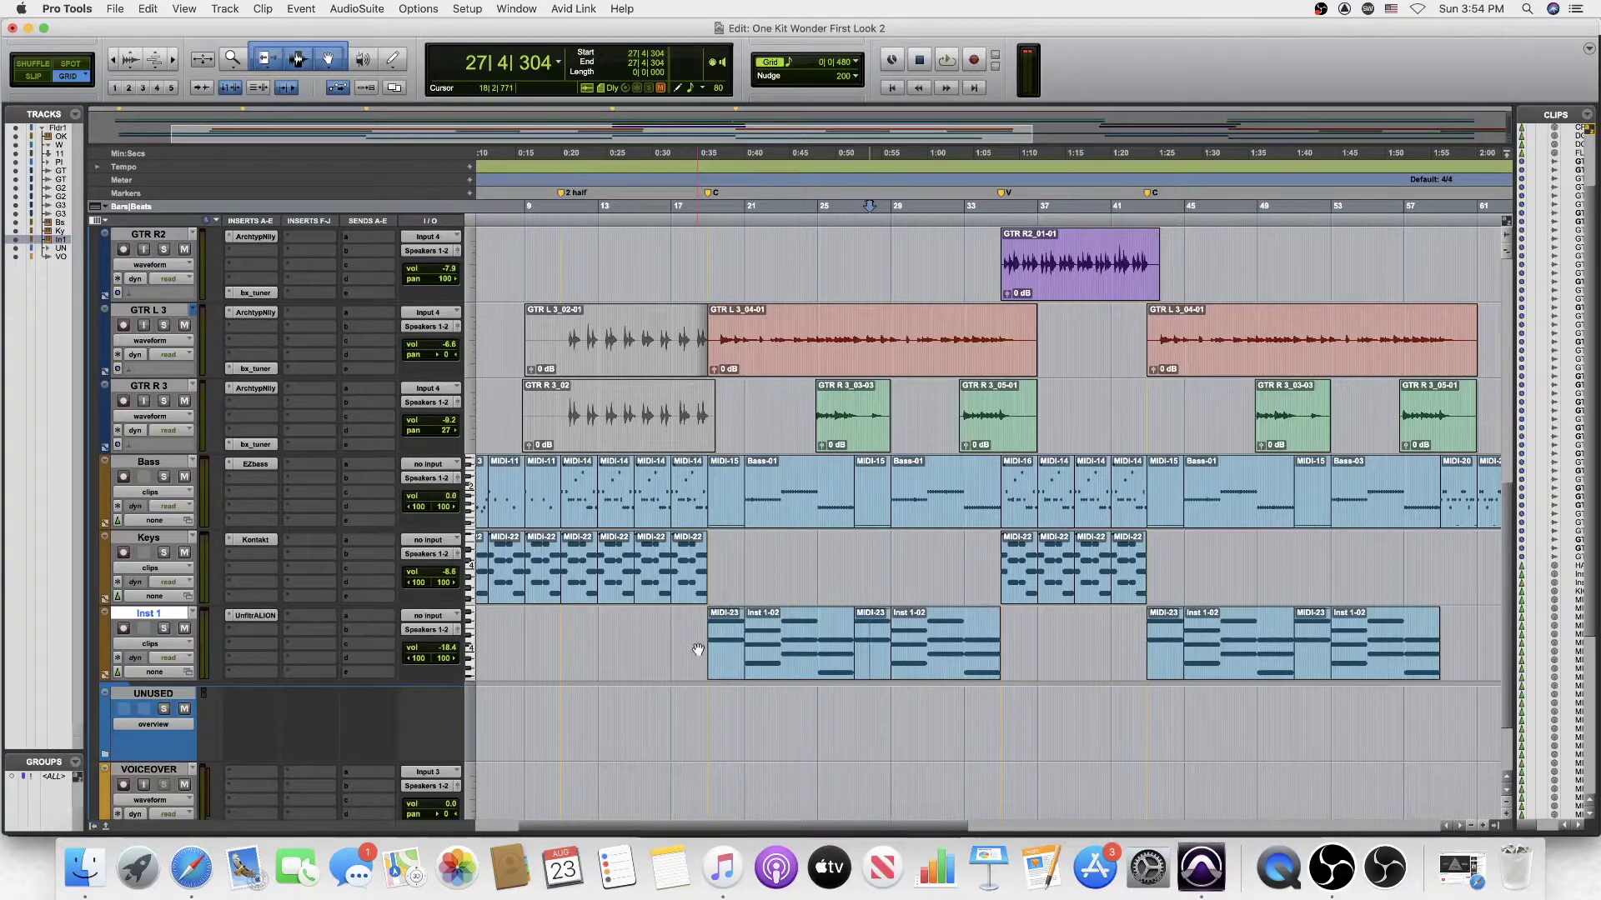
Step: Listen to the full mix going into the section after the second chorus, from bar 58 to about bar 63
scroll(700, 649, right, 10)
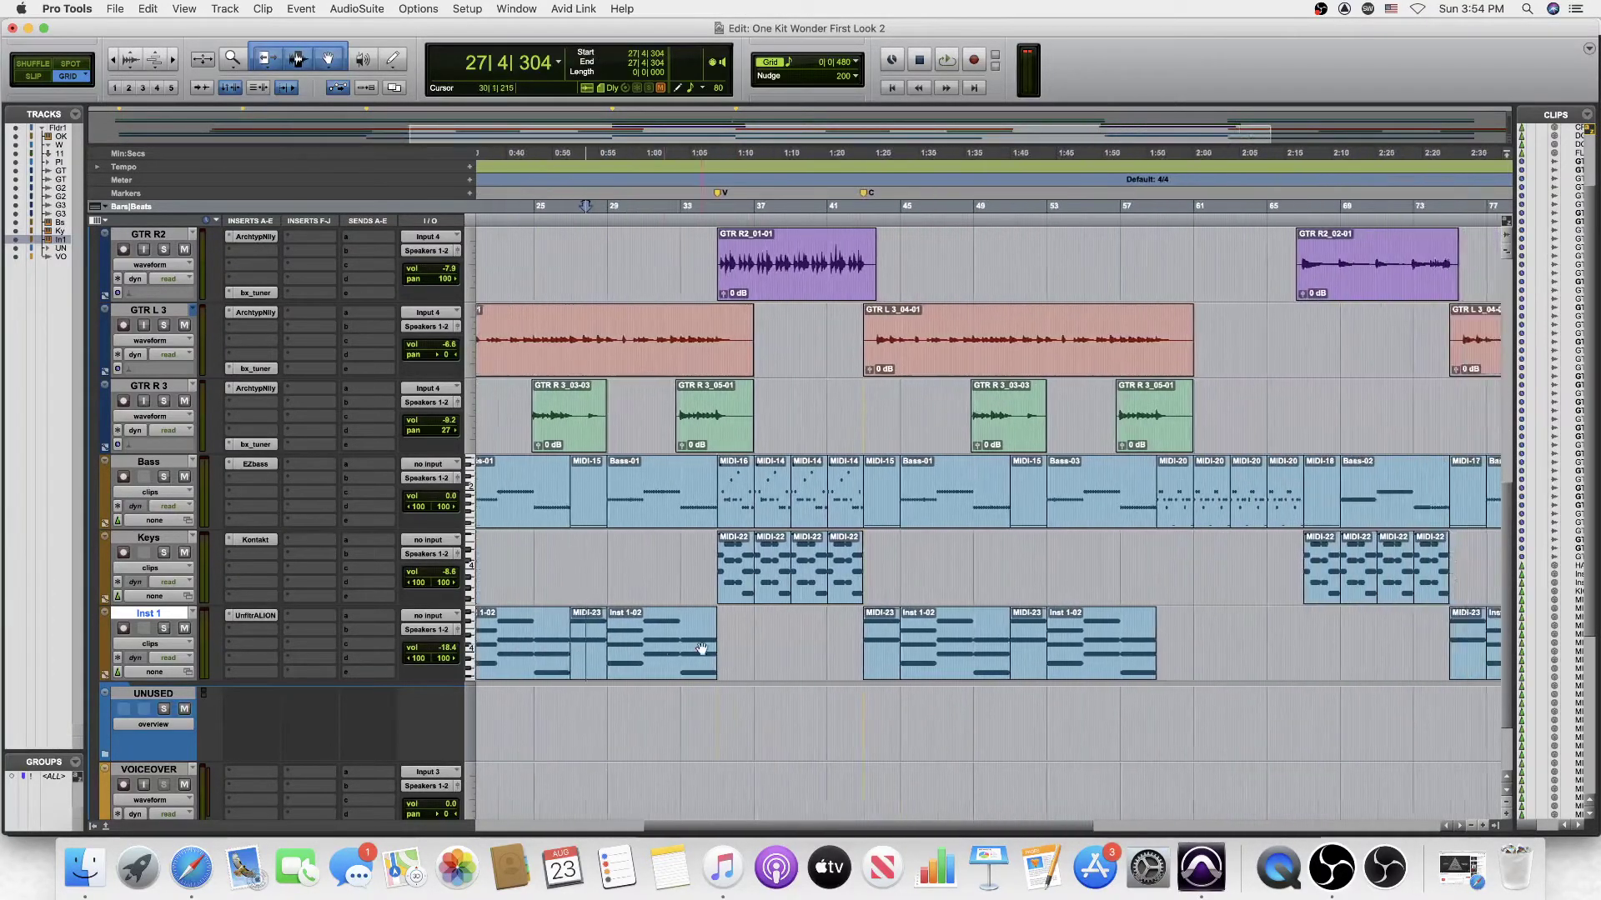
scroll(703, 649, right, 5)
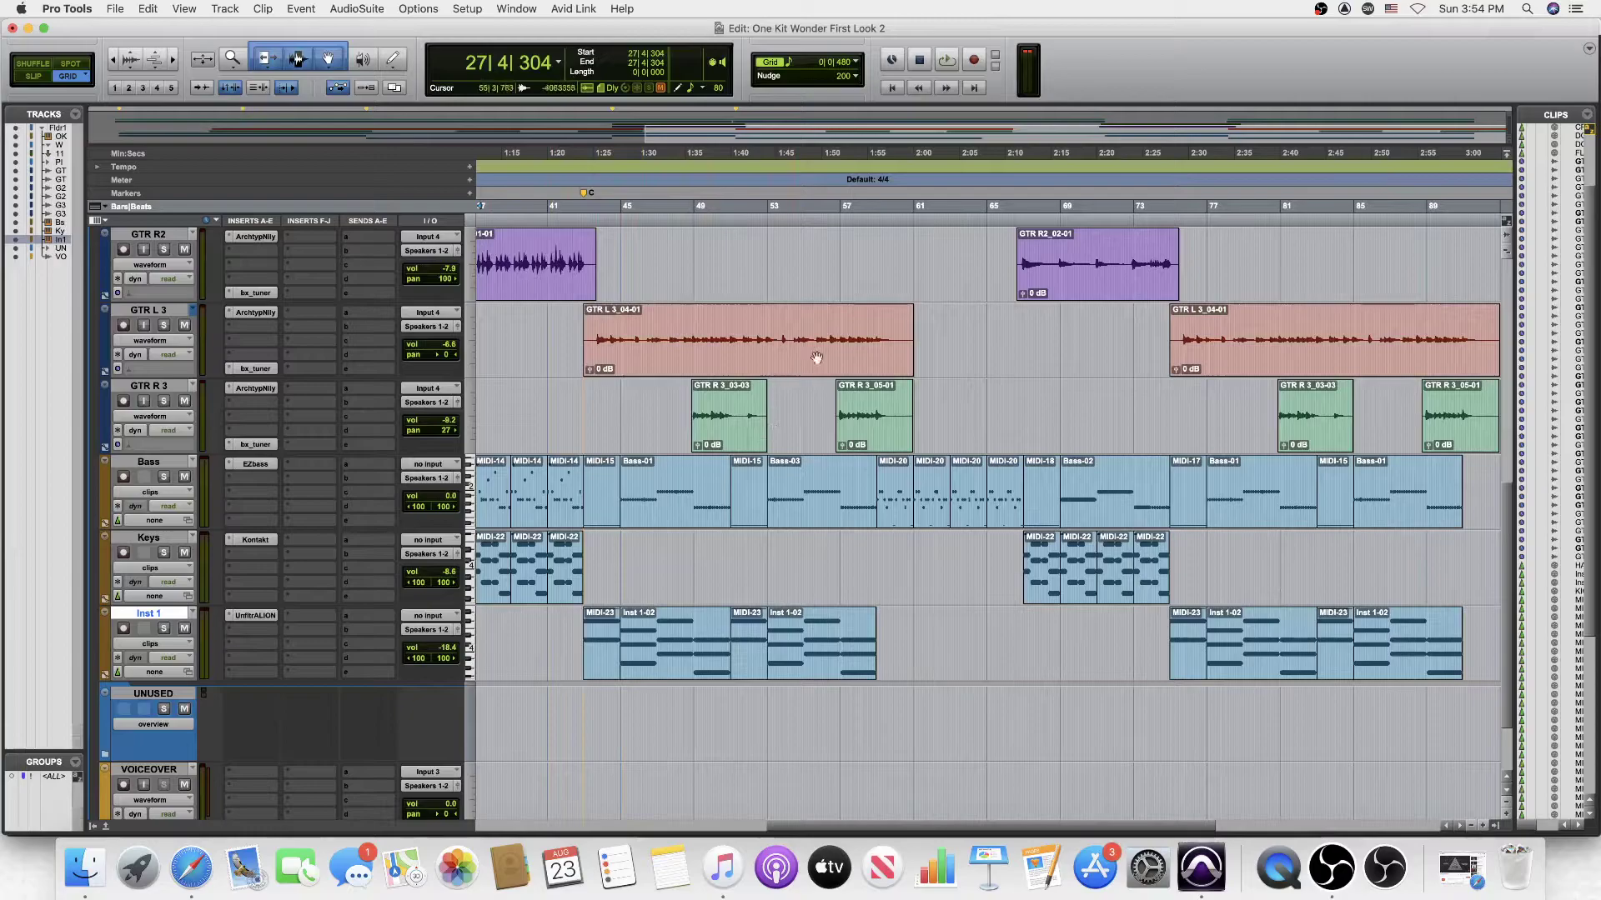
scroll(872, 309, up, 2)
click(863, 243)
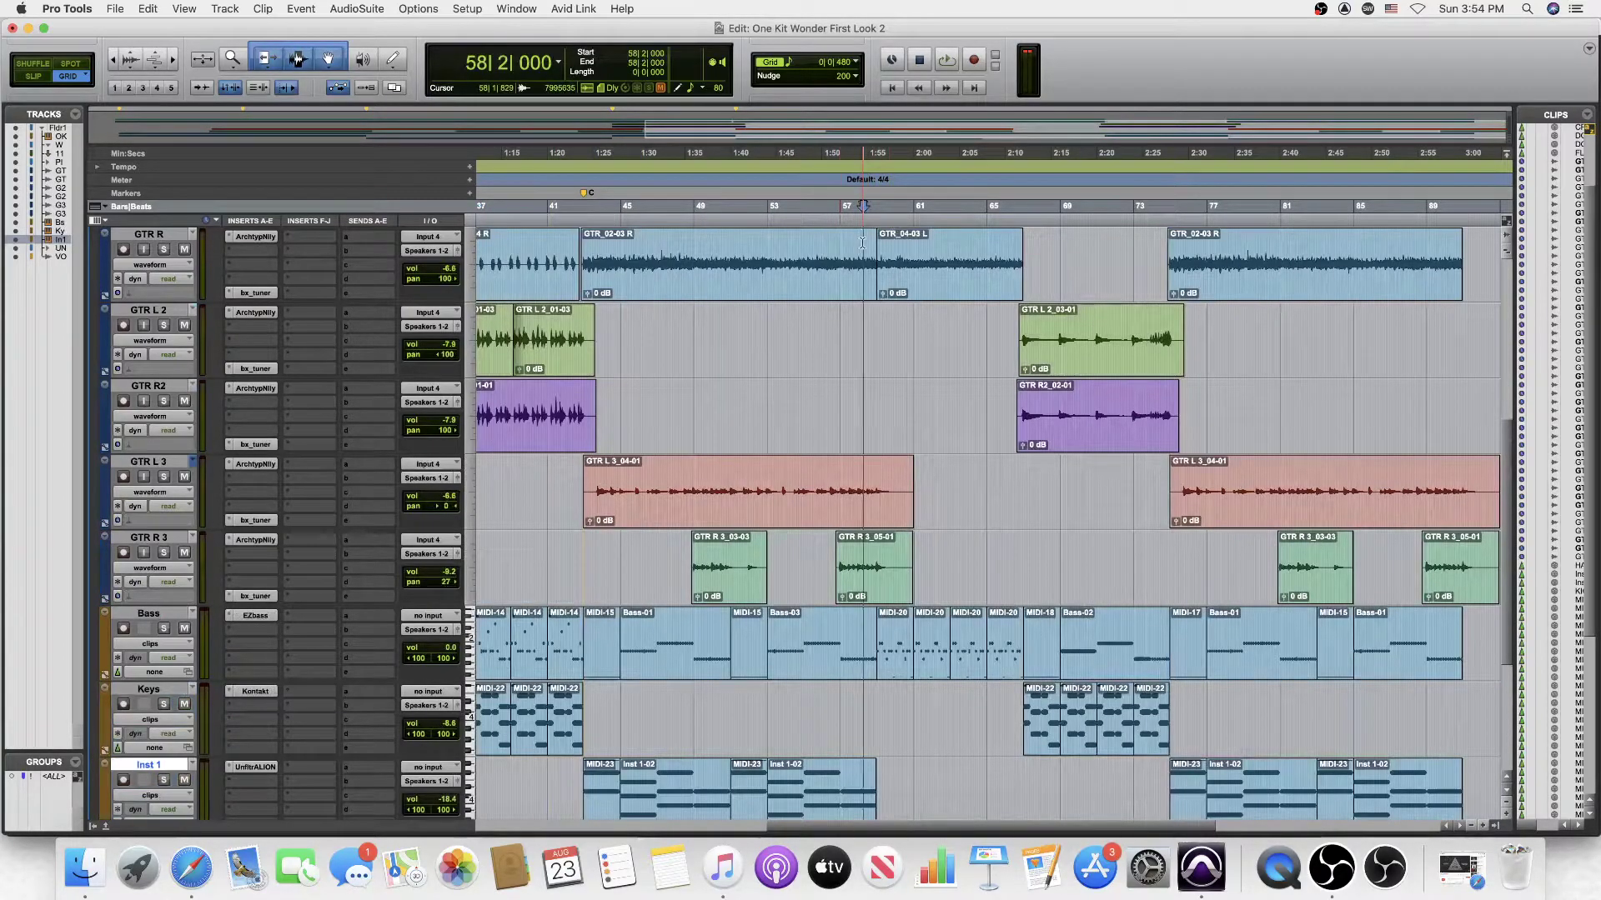
key(space)
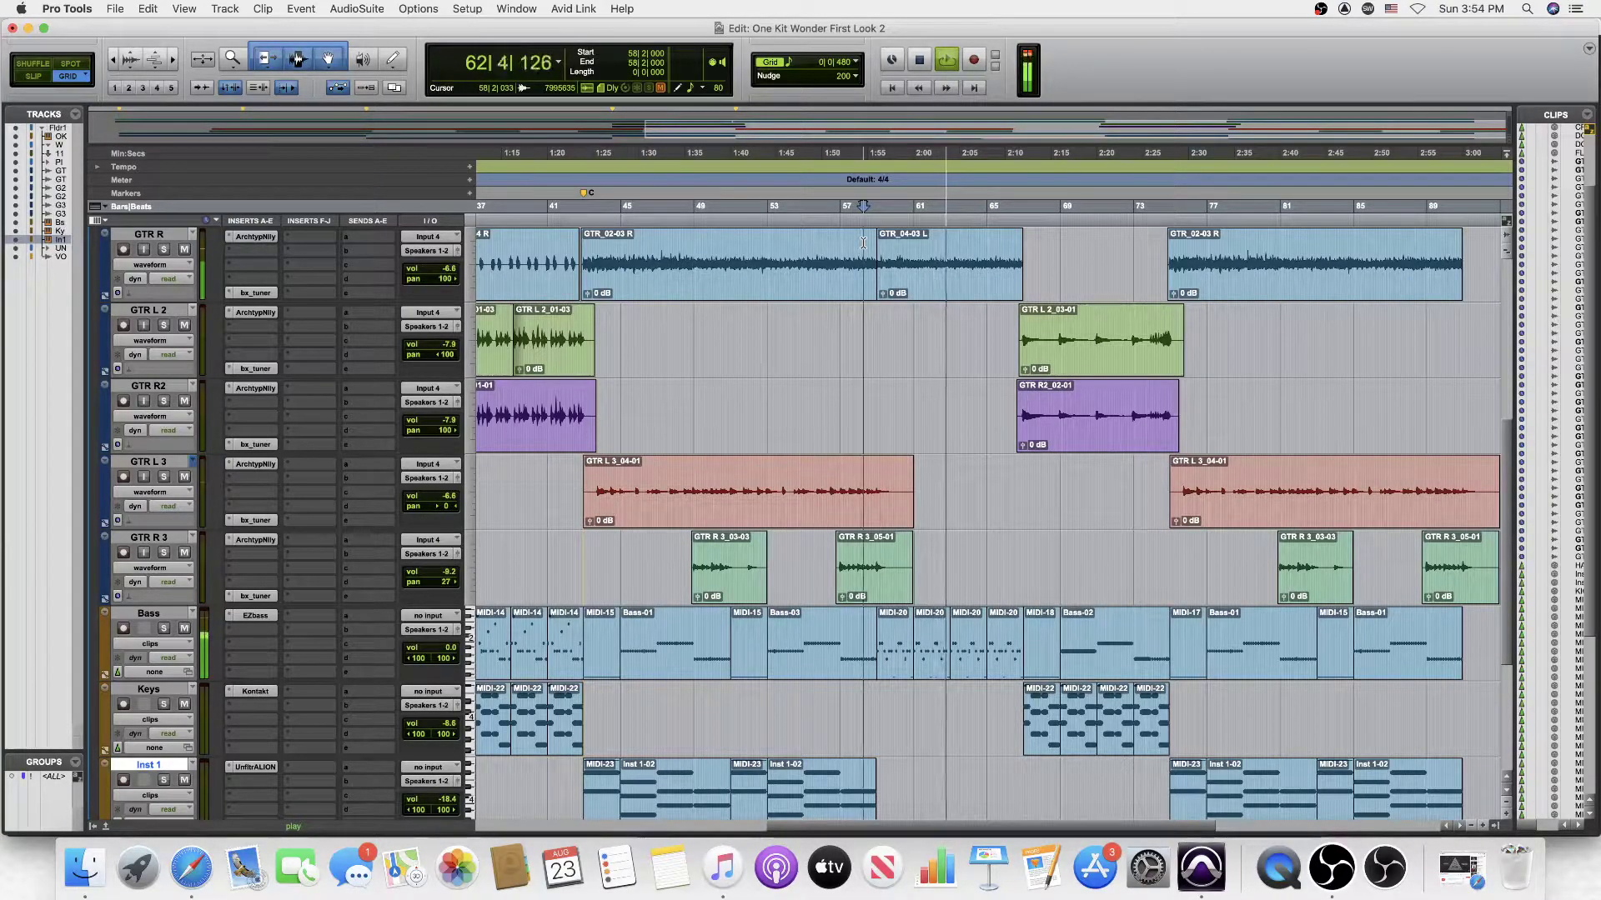
key(space)
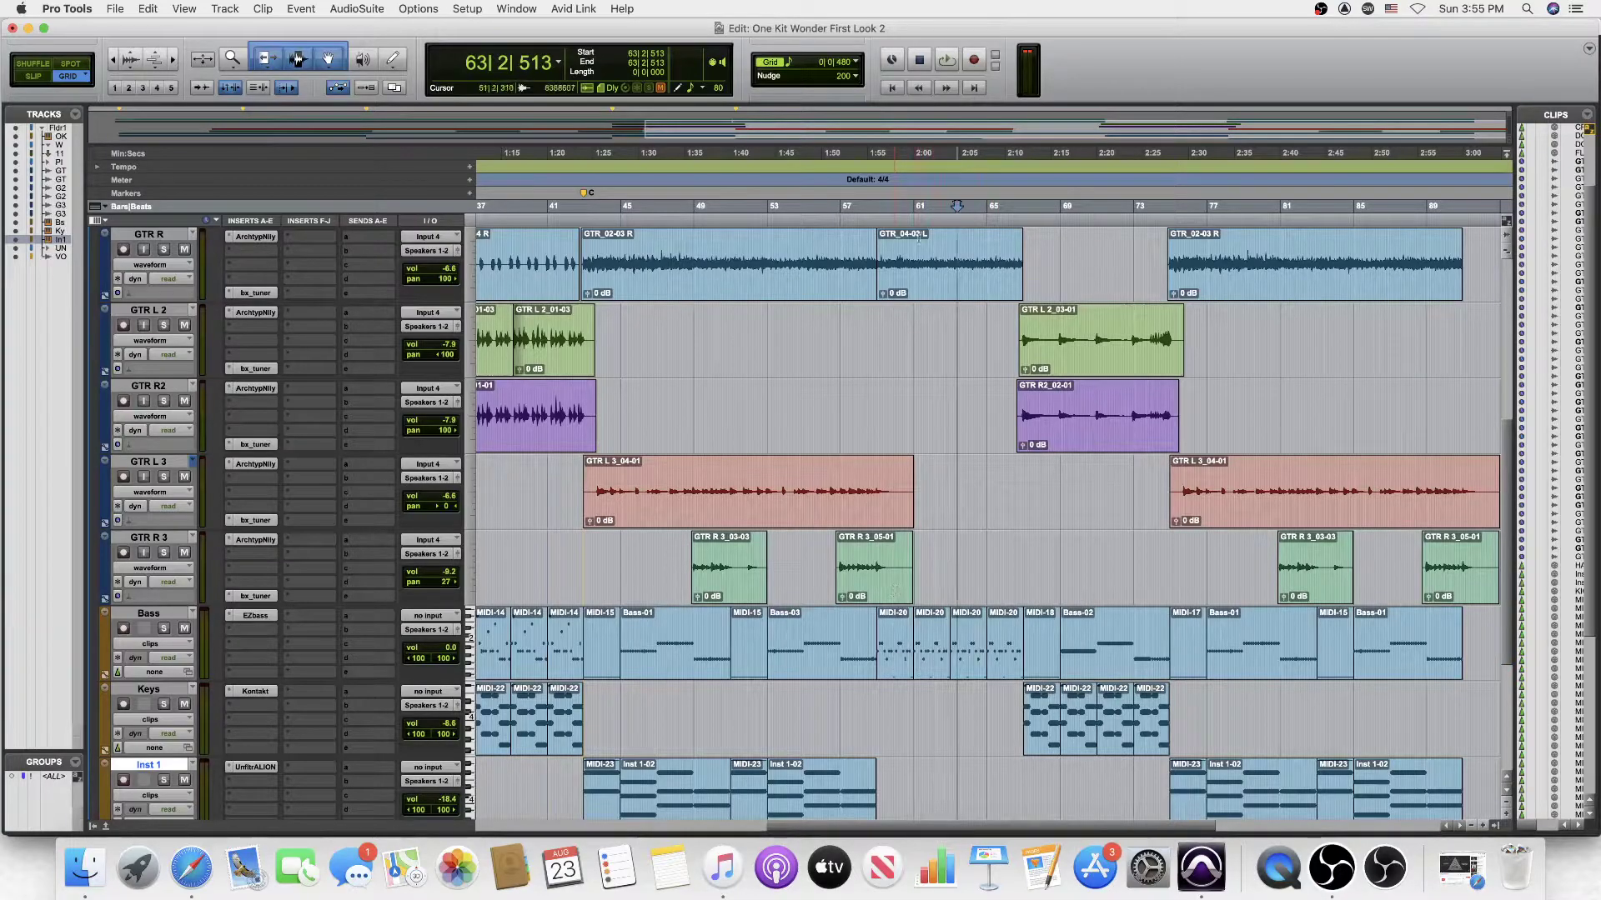
Step: Place the playback position just before bar 58
scroll(929, 419, down, 5)
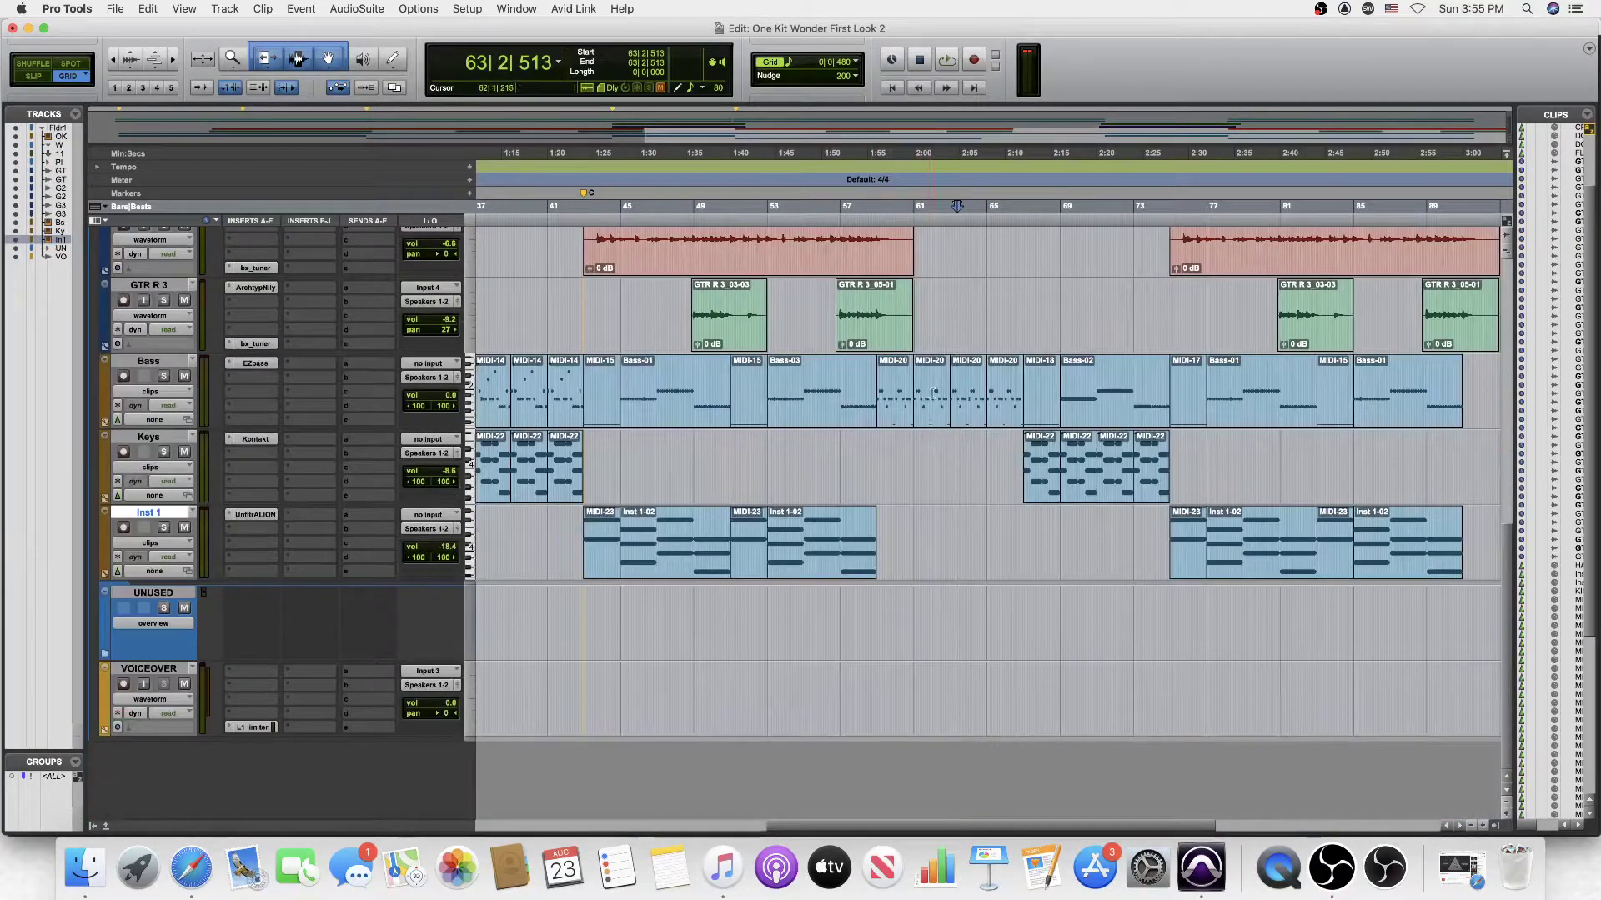
scroll(925, 413, up, 10)
scroll(924, 406, down, 5)
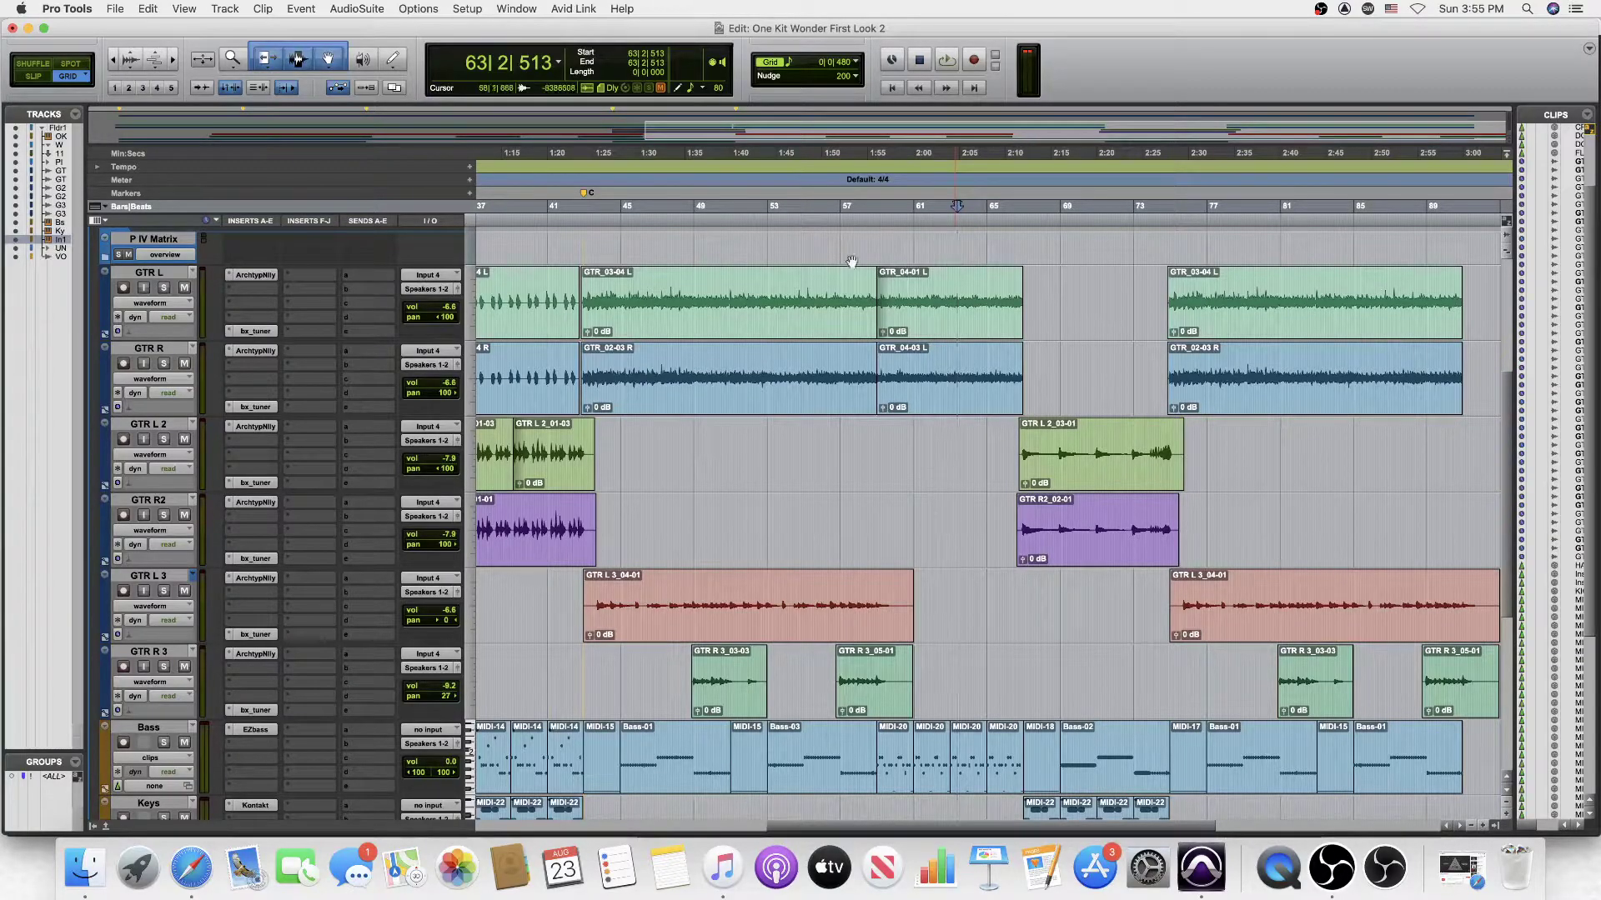
click(855, 221)
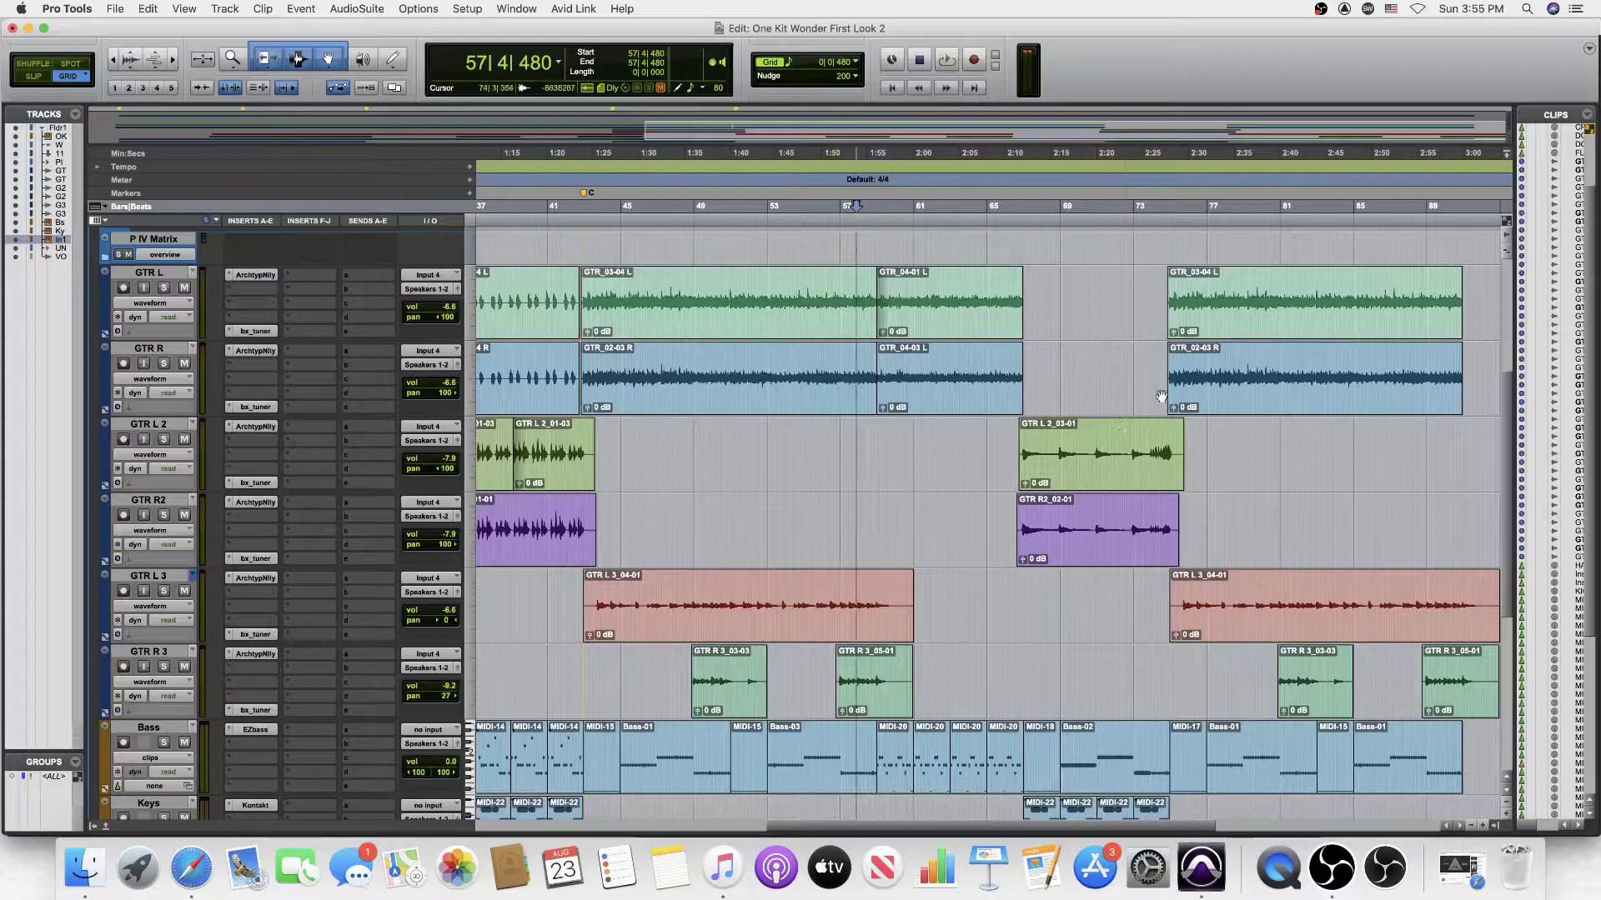
Step: Examine the drum notes of the MIDI-07 clip on the One Kit Wonder track in the MIDI Editor, and close the editor
scroll(1083, 384, up, 5)
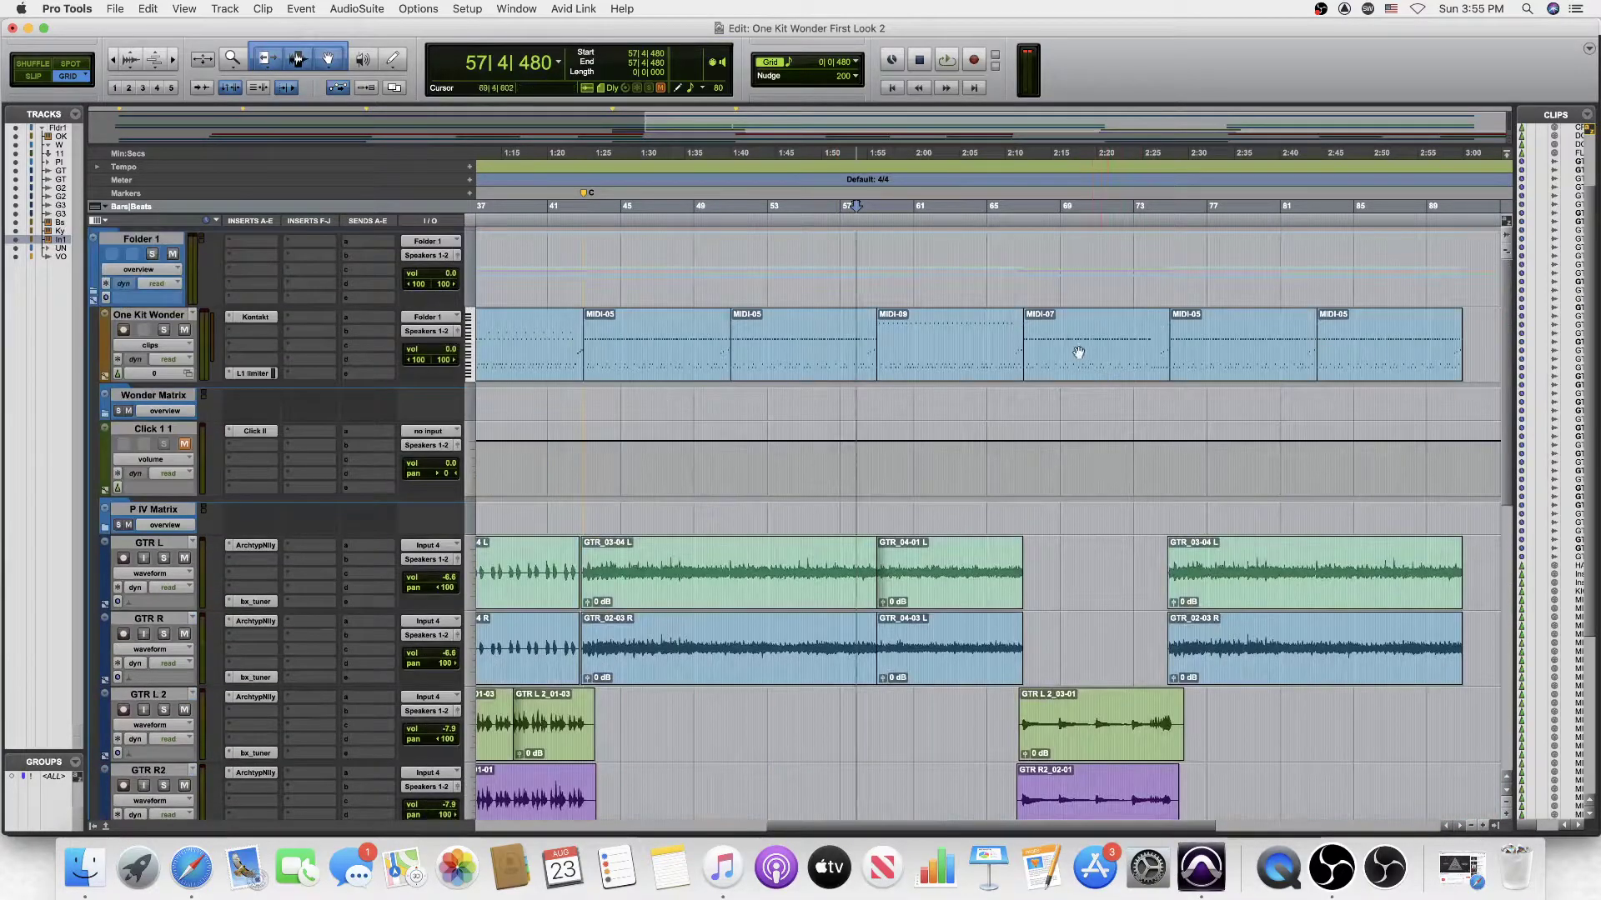
double_click(1143, 366)
scroll(1072, 500, right, 10)
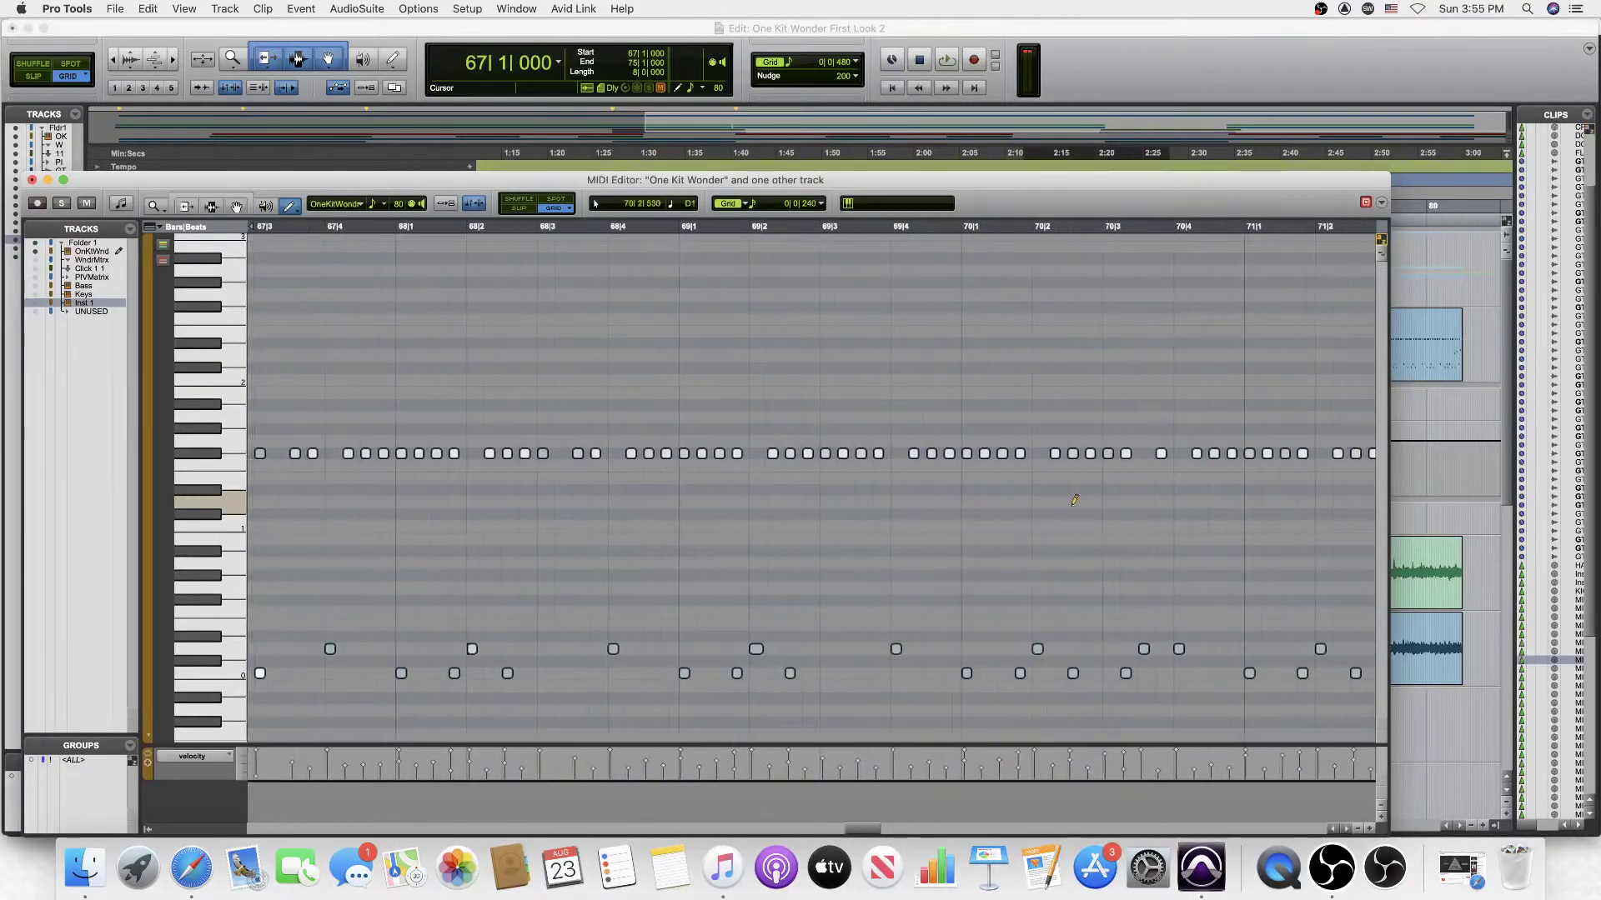
scroll(1077, 498, right, 2)
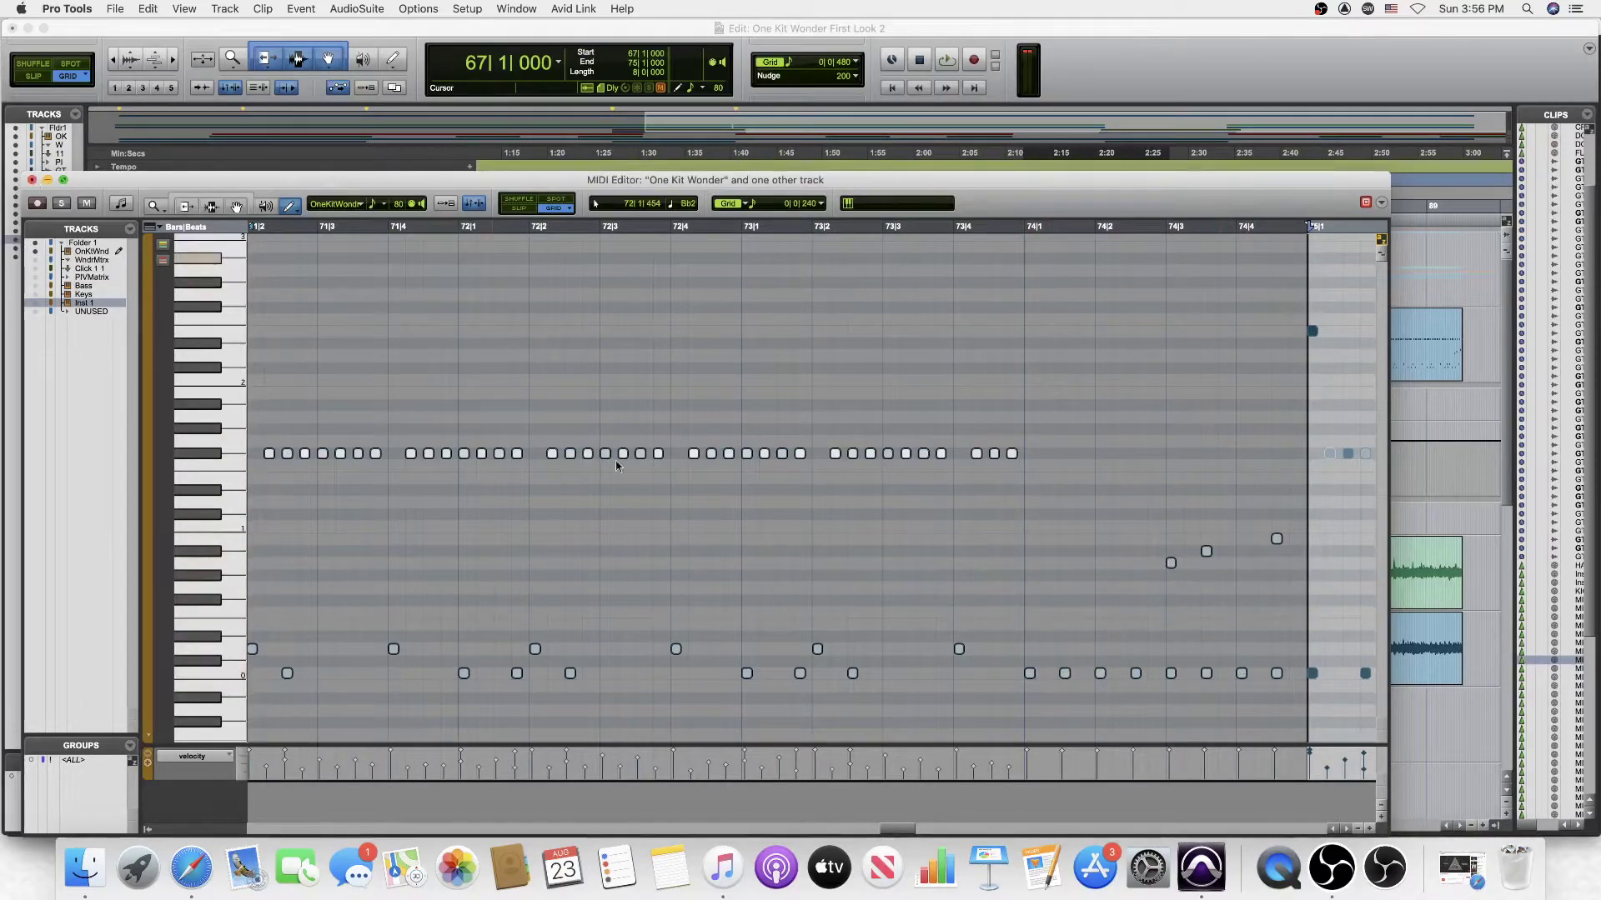
click(32, 180)
Step: Listen to the full mix from bar 58 through the GTR L 2 and GTR R2 section to about bar 77, and stop playback
click(867, 513)
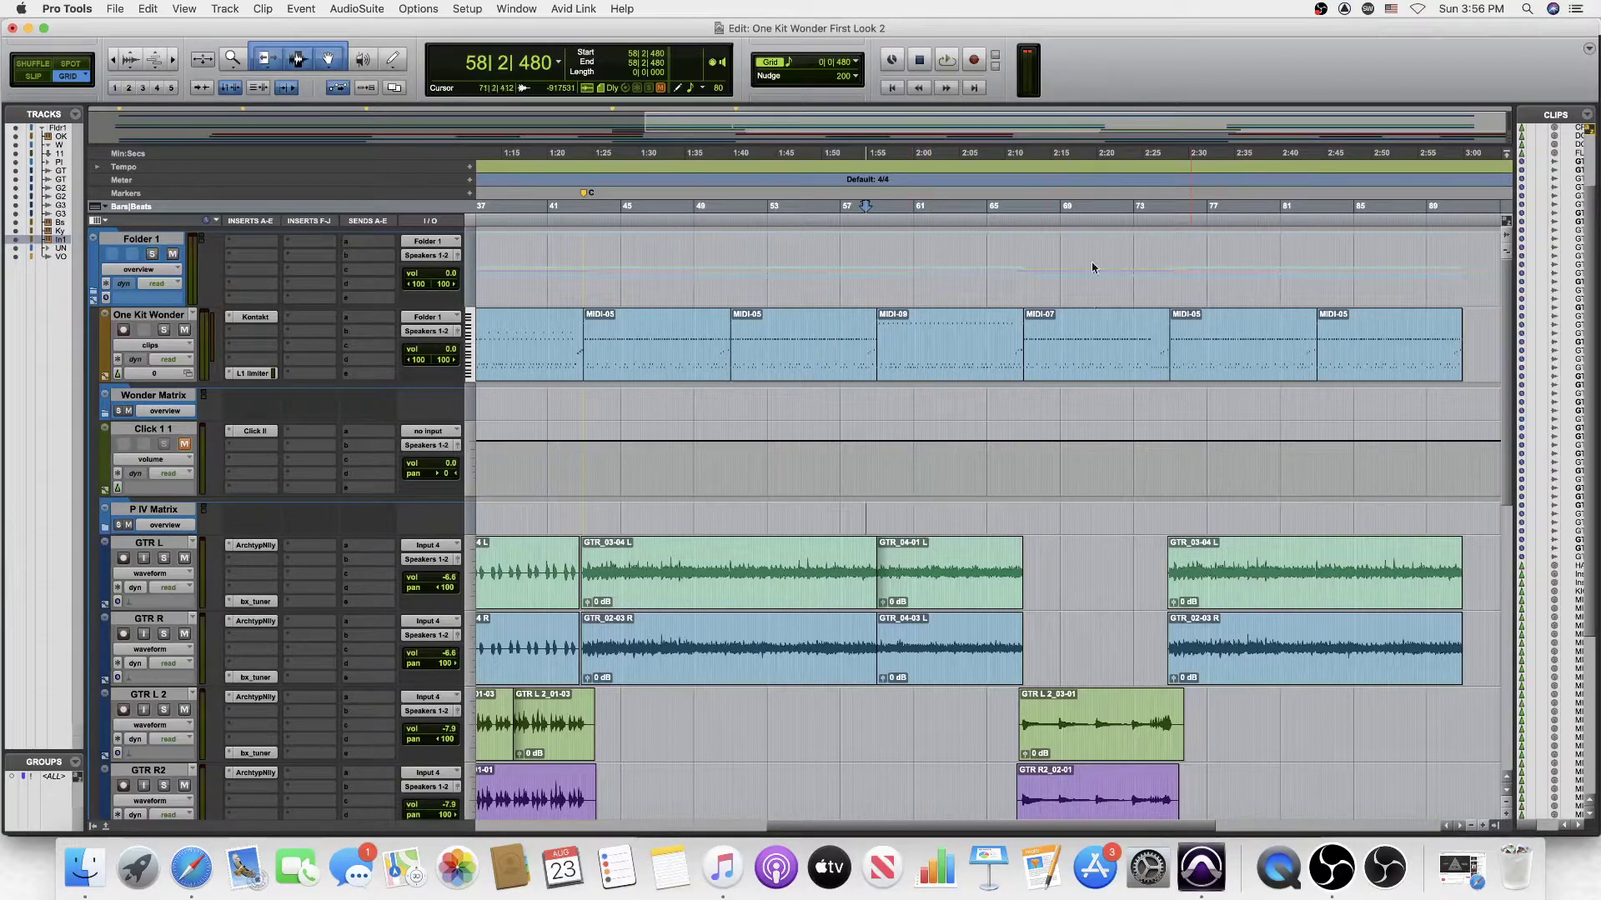
scroll(1094, 254, down, 10)
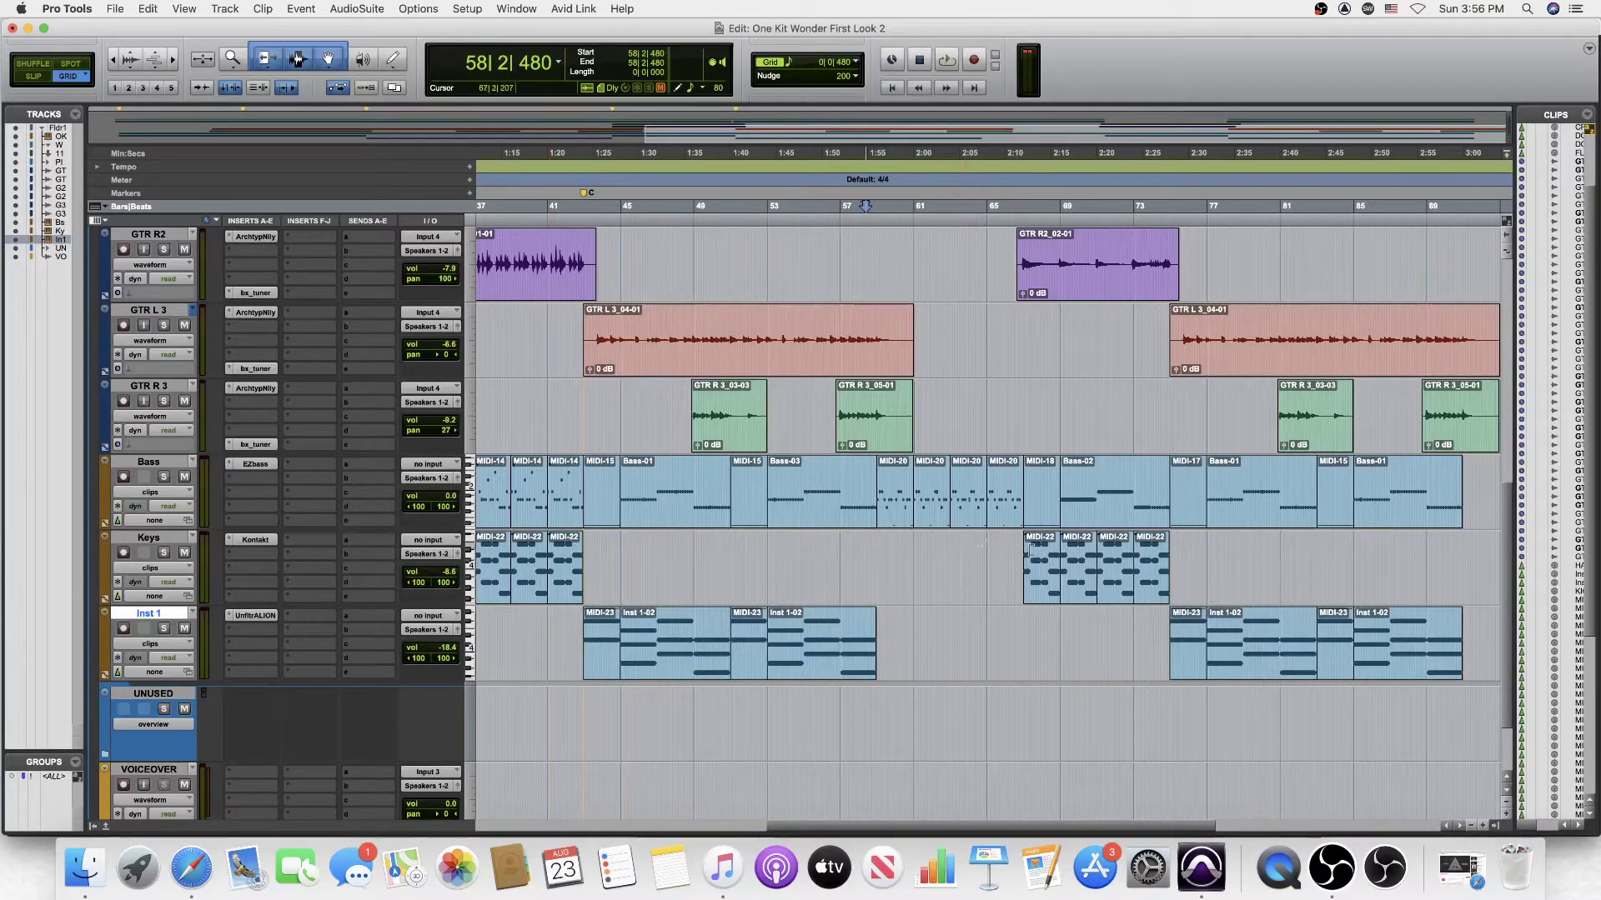
scroll(1027, 500, up, 5)
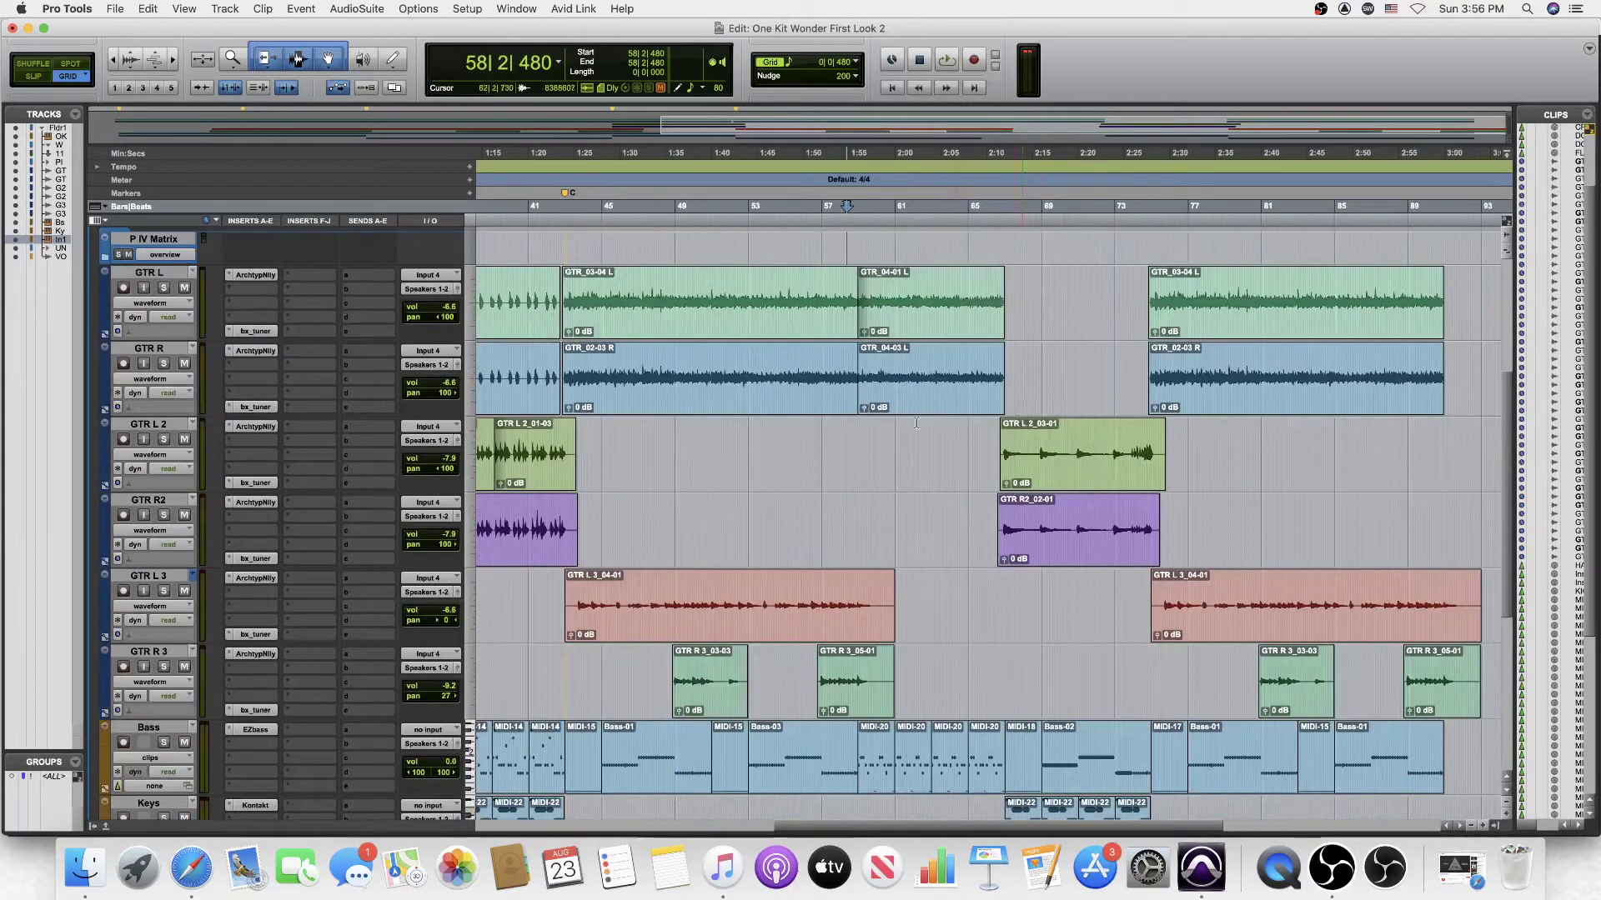
click(850, 429)
key(space)
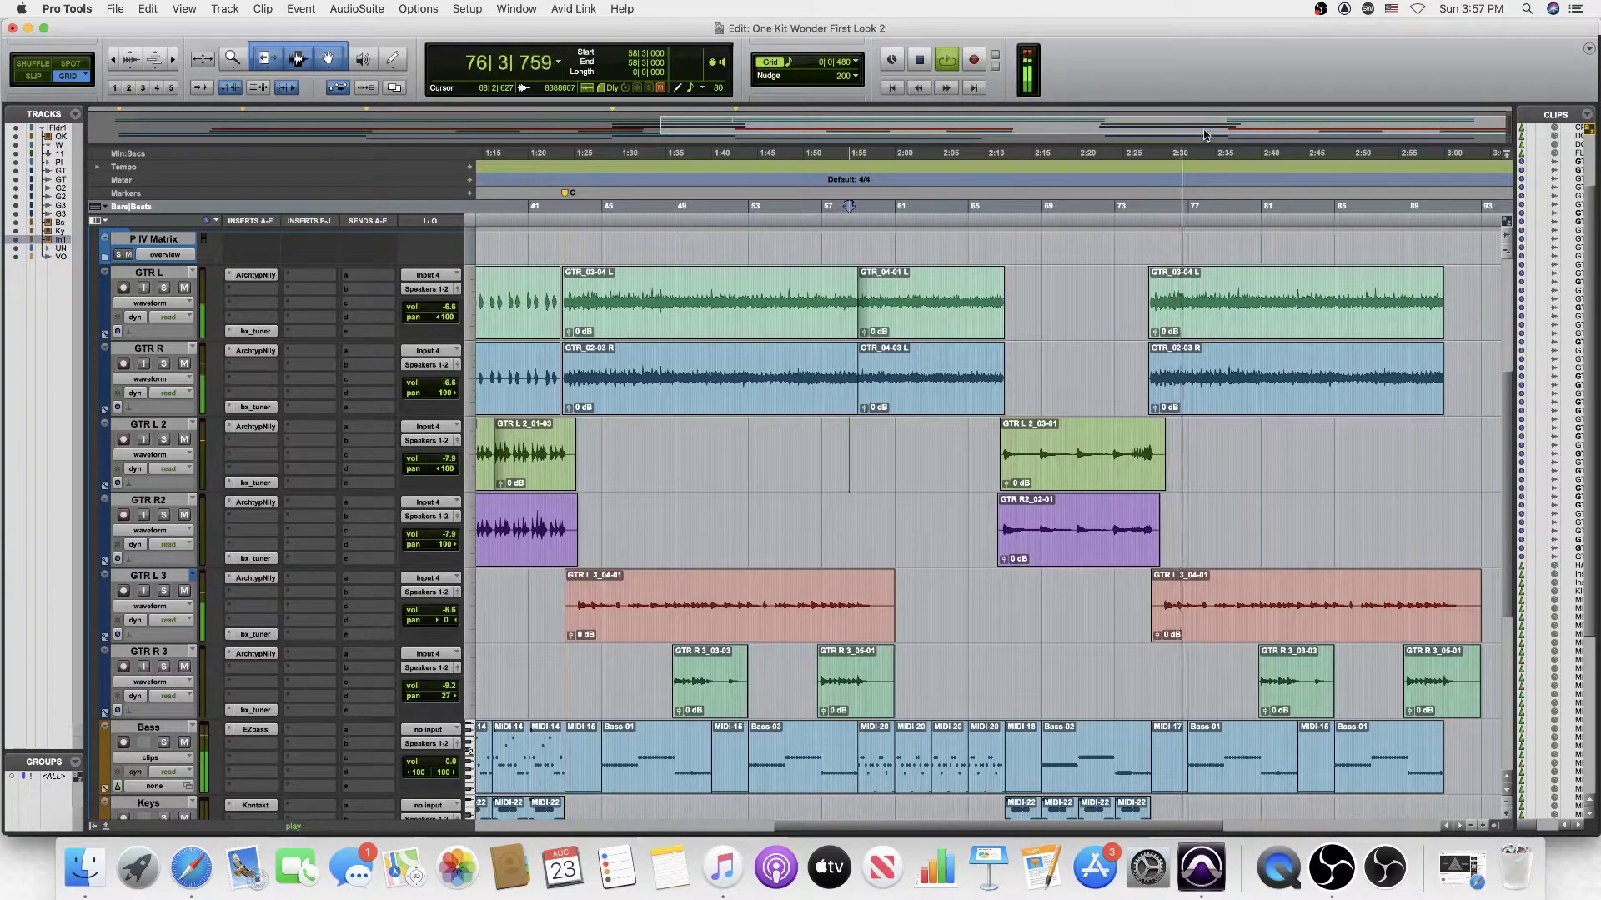
key(space)
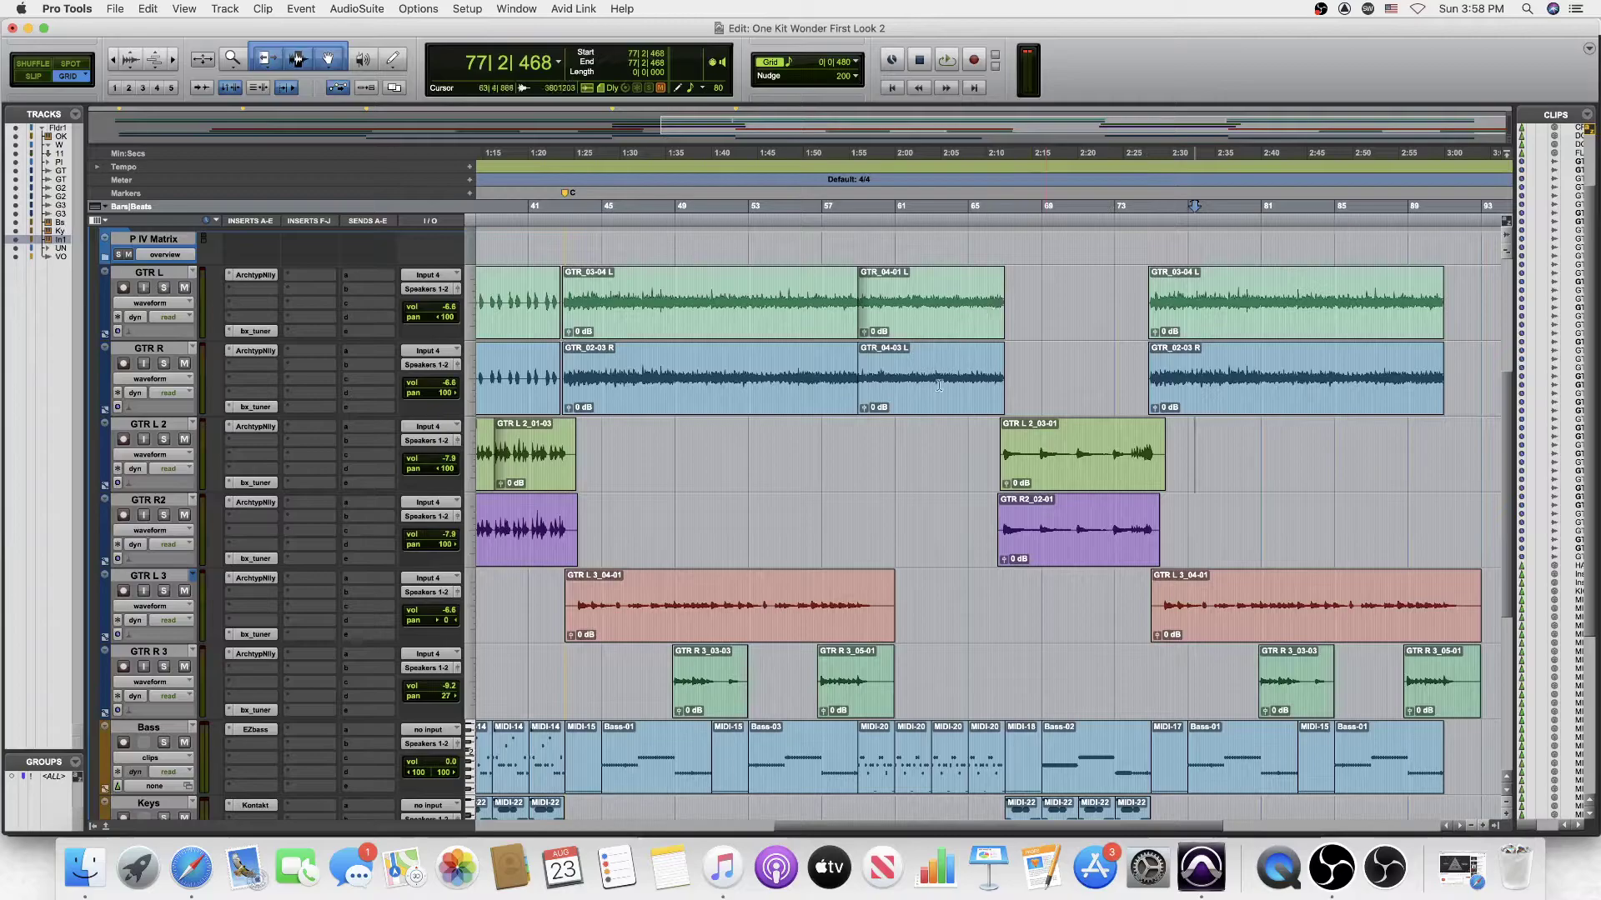
Step: Examine the L1 limiter settings on the One Kit Wonder track, and close the plug-in window
scroll(927, 420, left, 10)
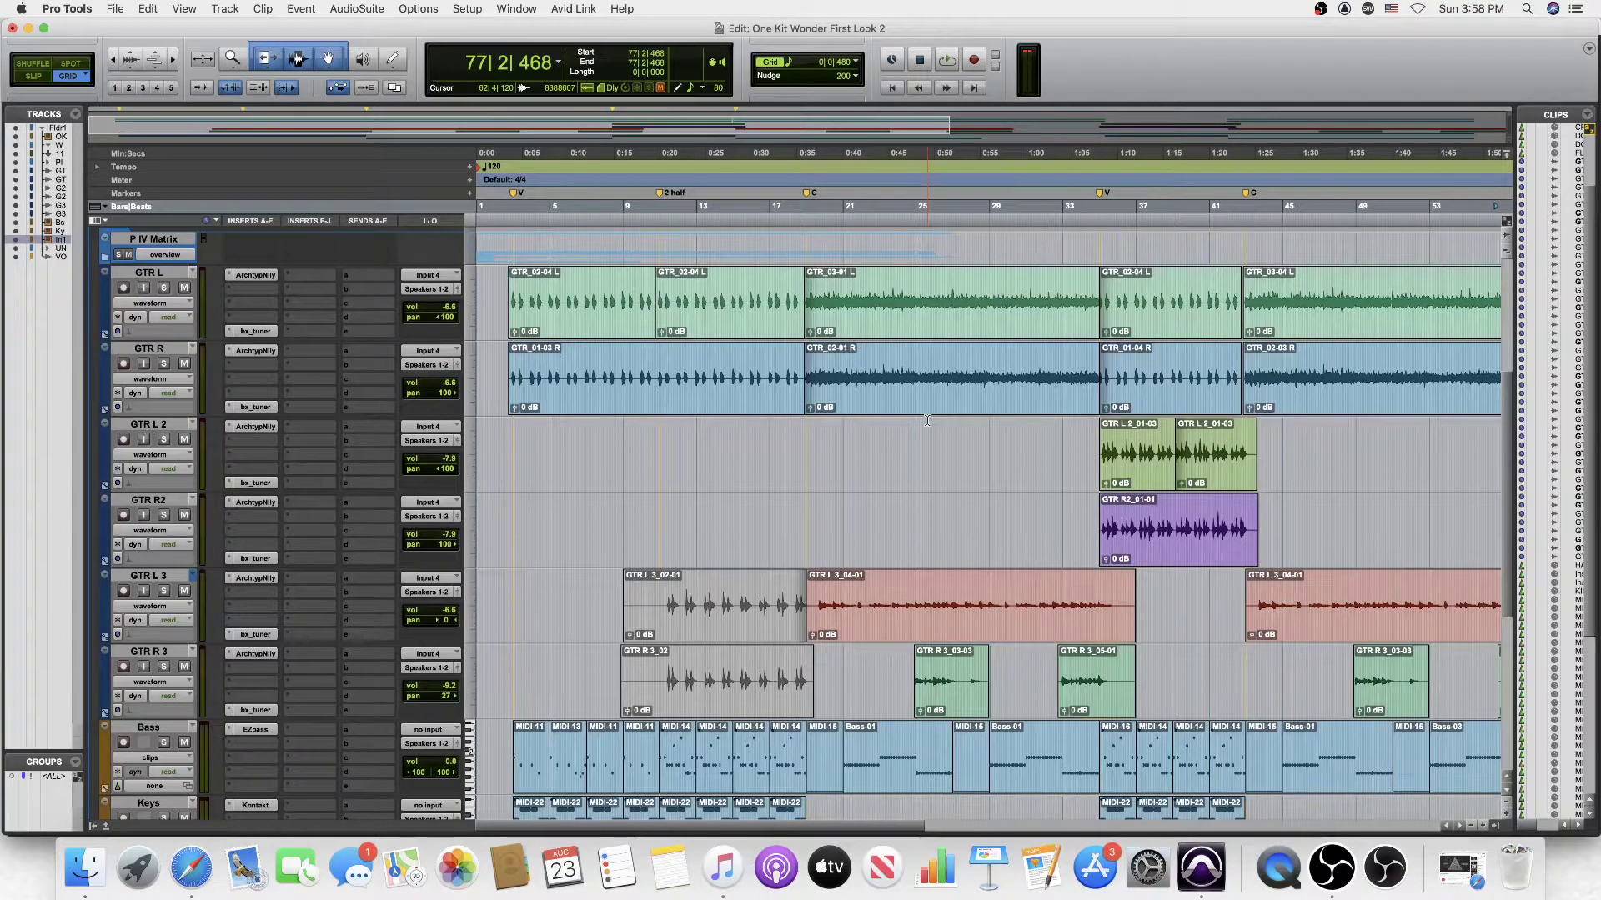
scroll(750, 400, up, 3)
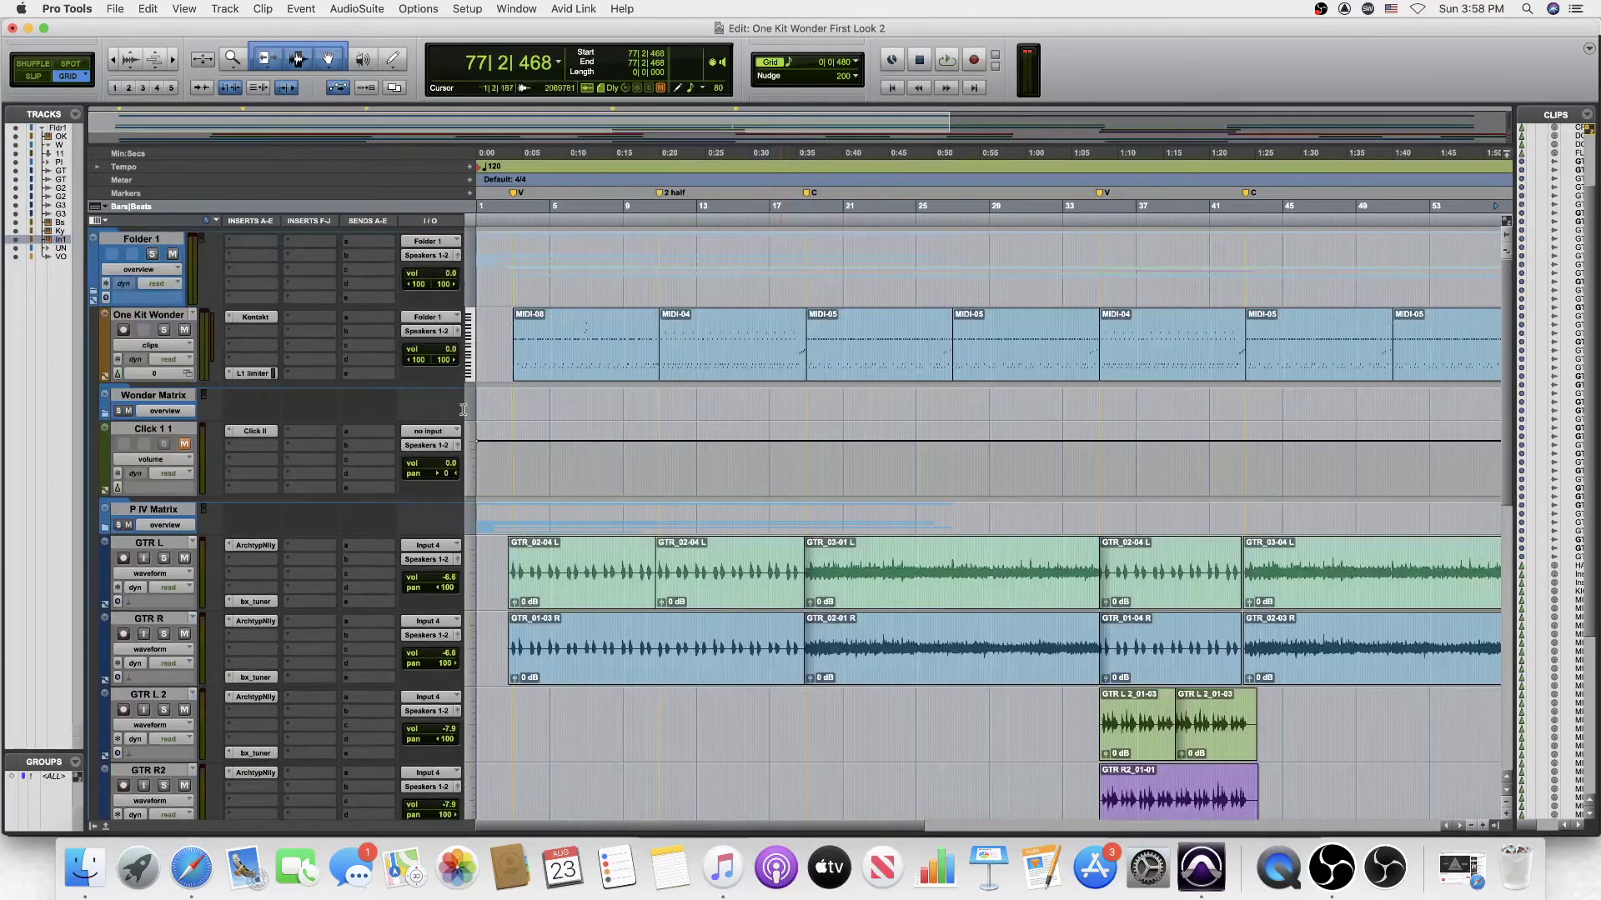
click(255, 374)
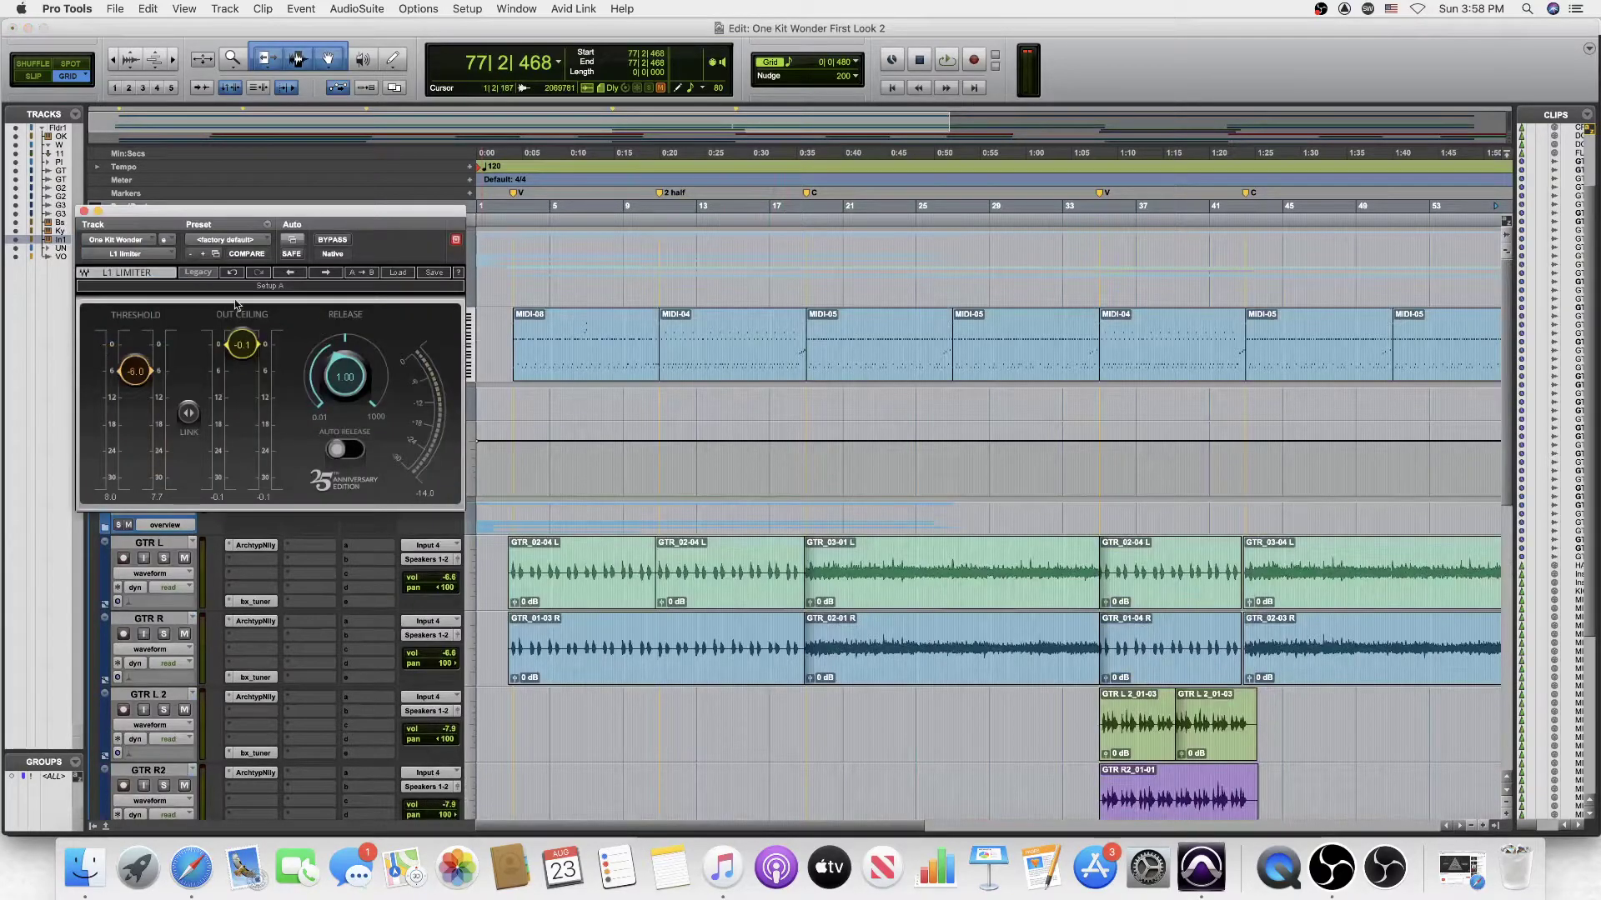
click(84, 211)
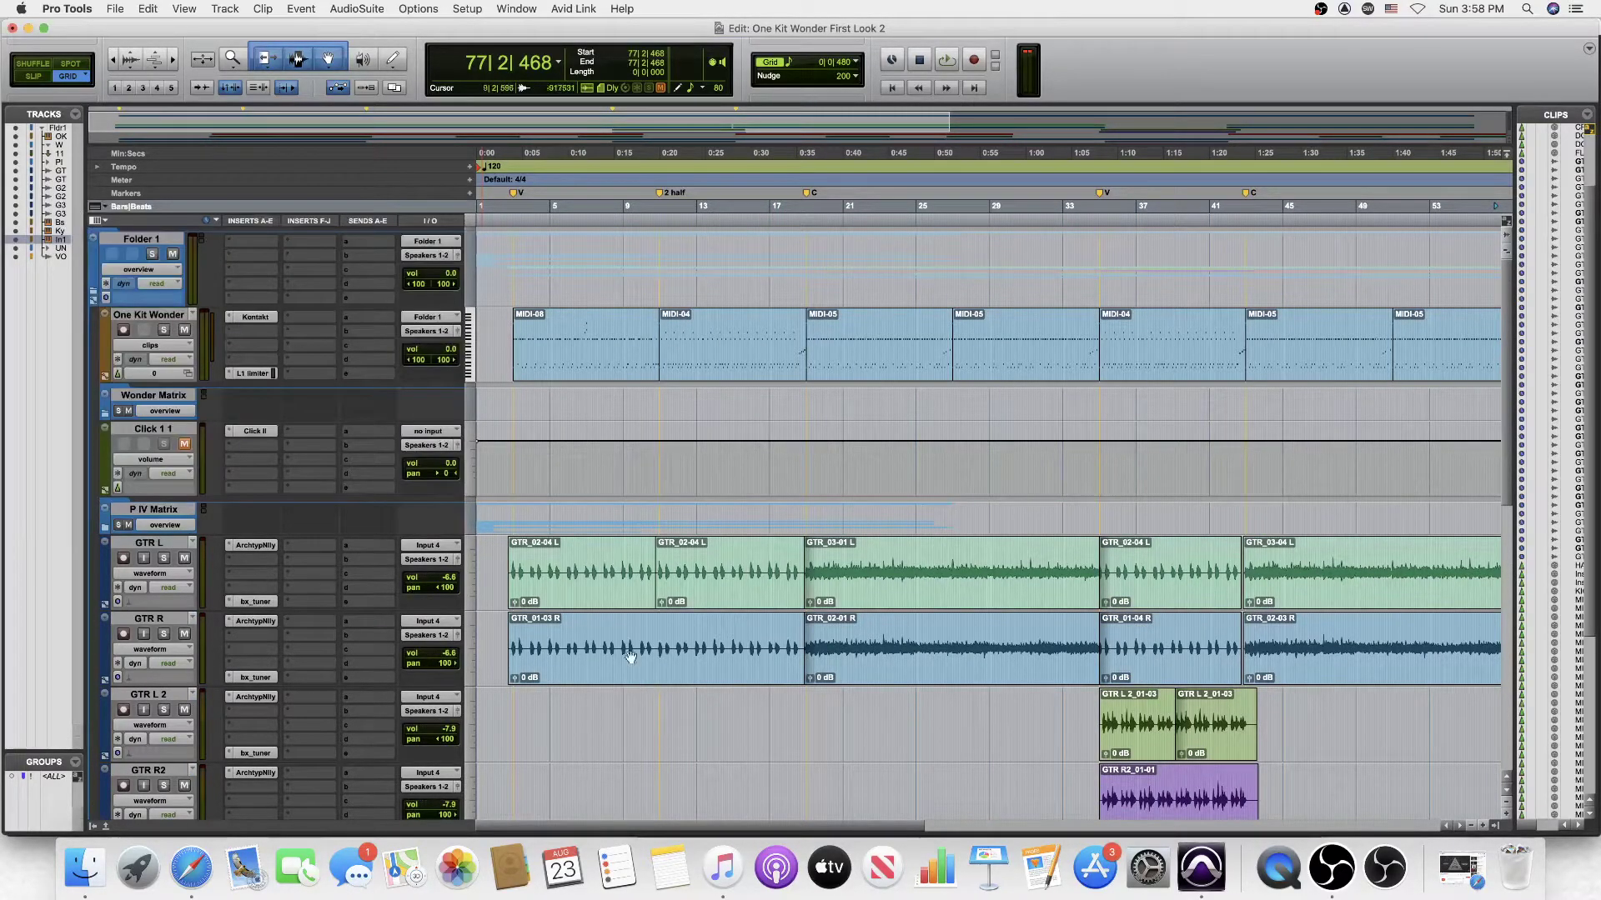
Step: Play the full mix from bar 2 through the first verse and chorus, examining the guitar, bass, keys, Inst 1 and drum tracks
click(500, 571)
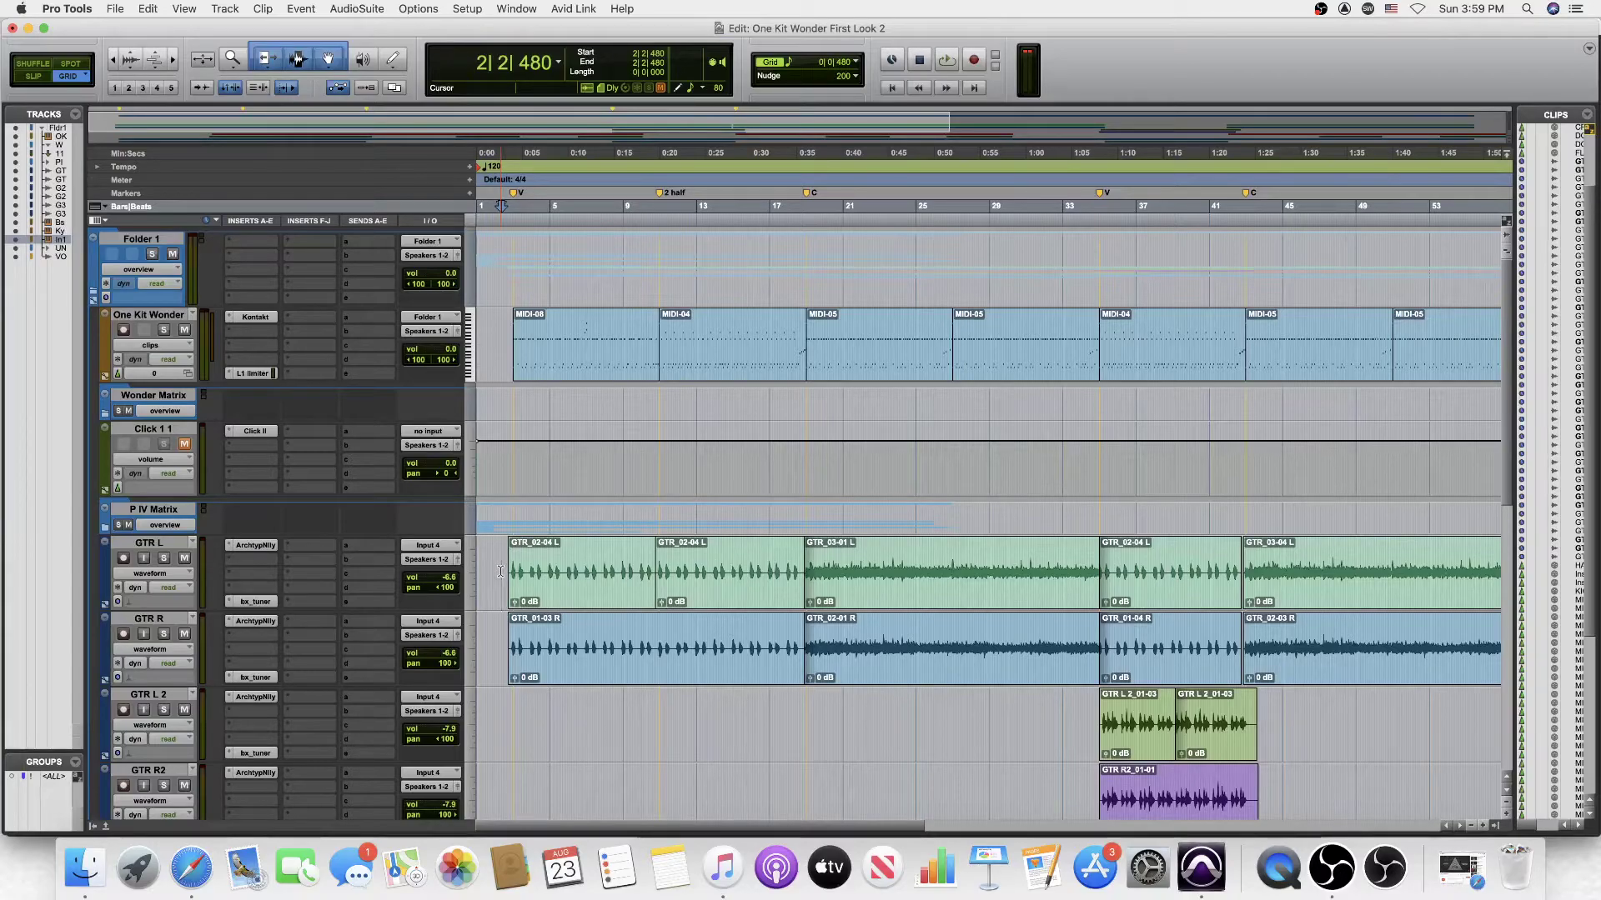
key(space)
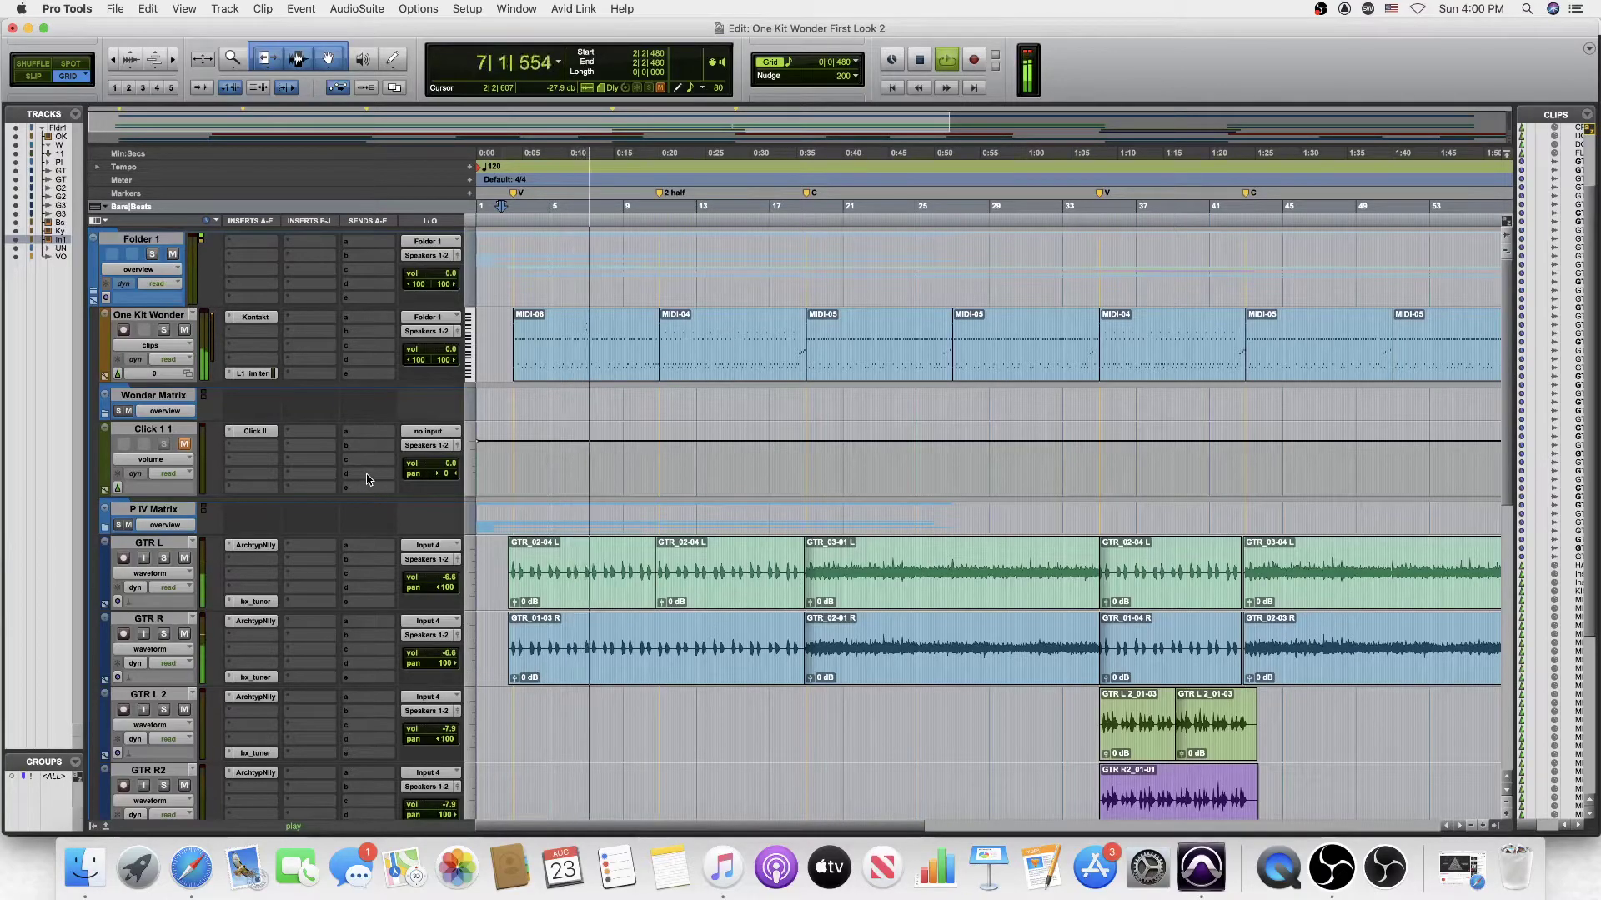
scroll(367, 480, down, 3)
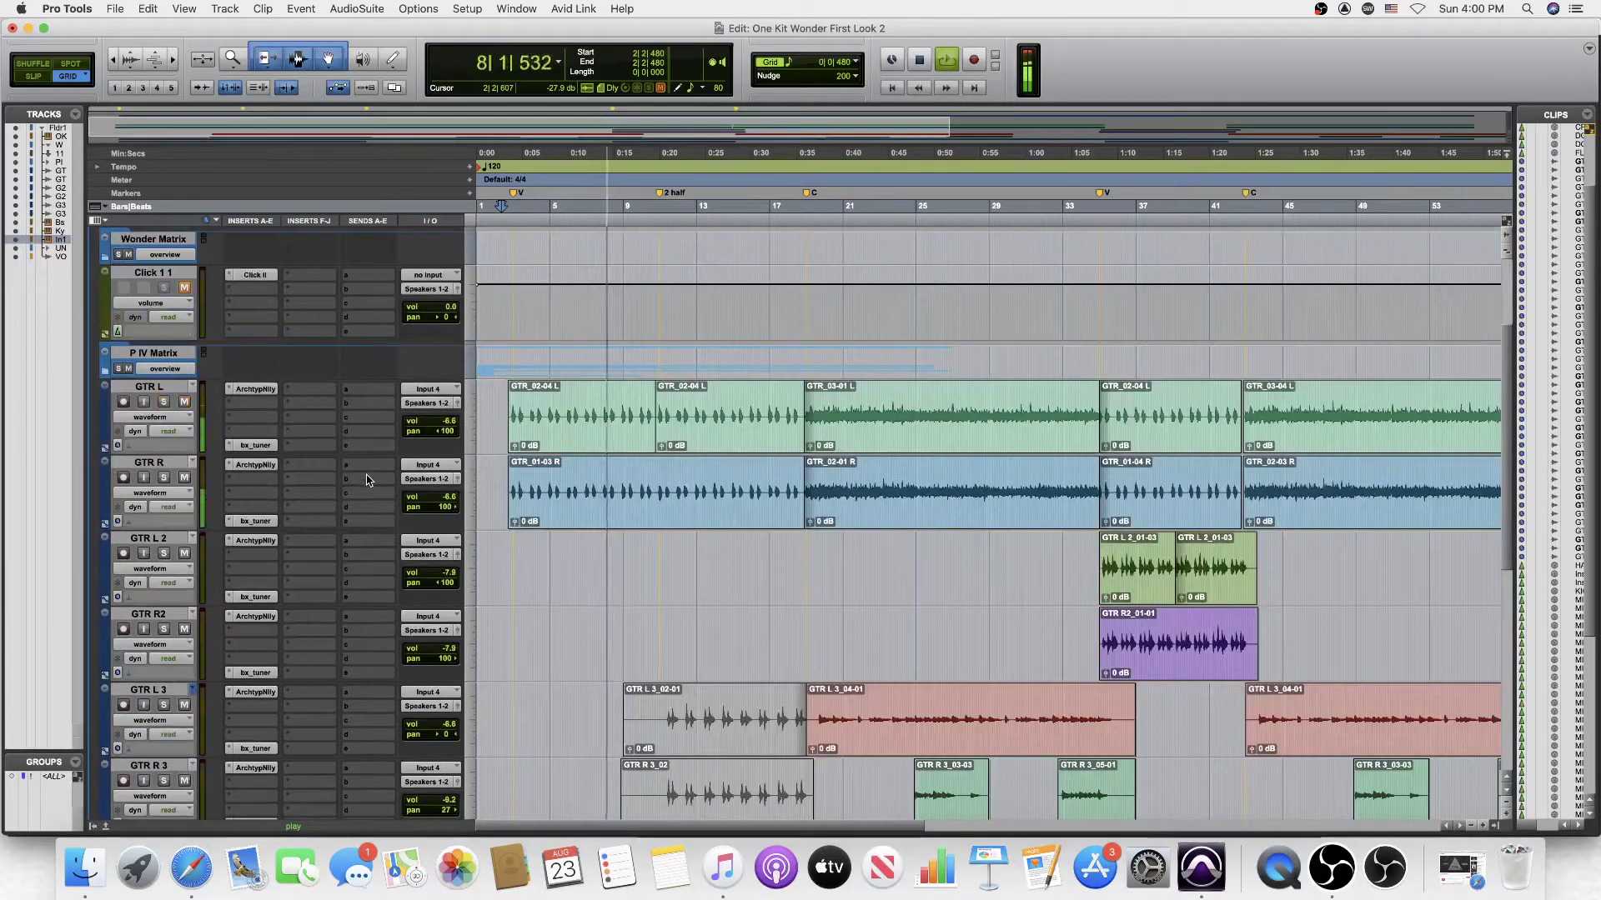
scroll(367, 479, down, 4)
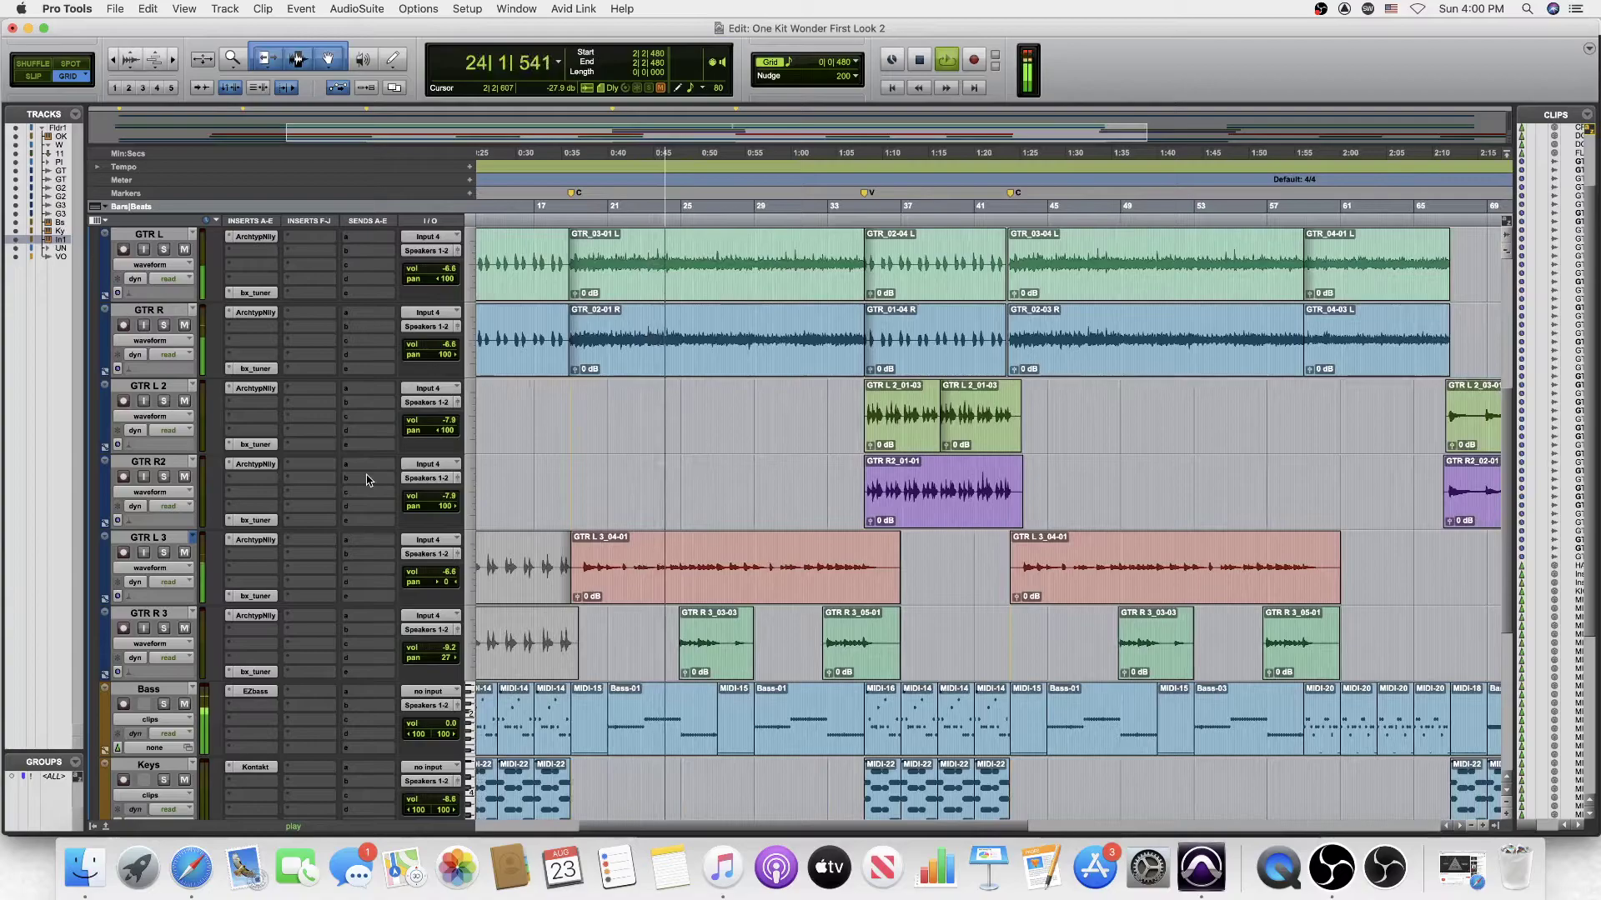
scroll(501, 482, down, 3)
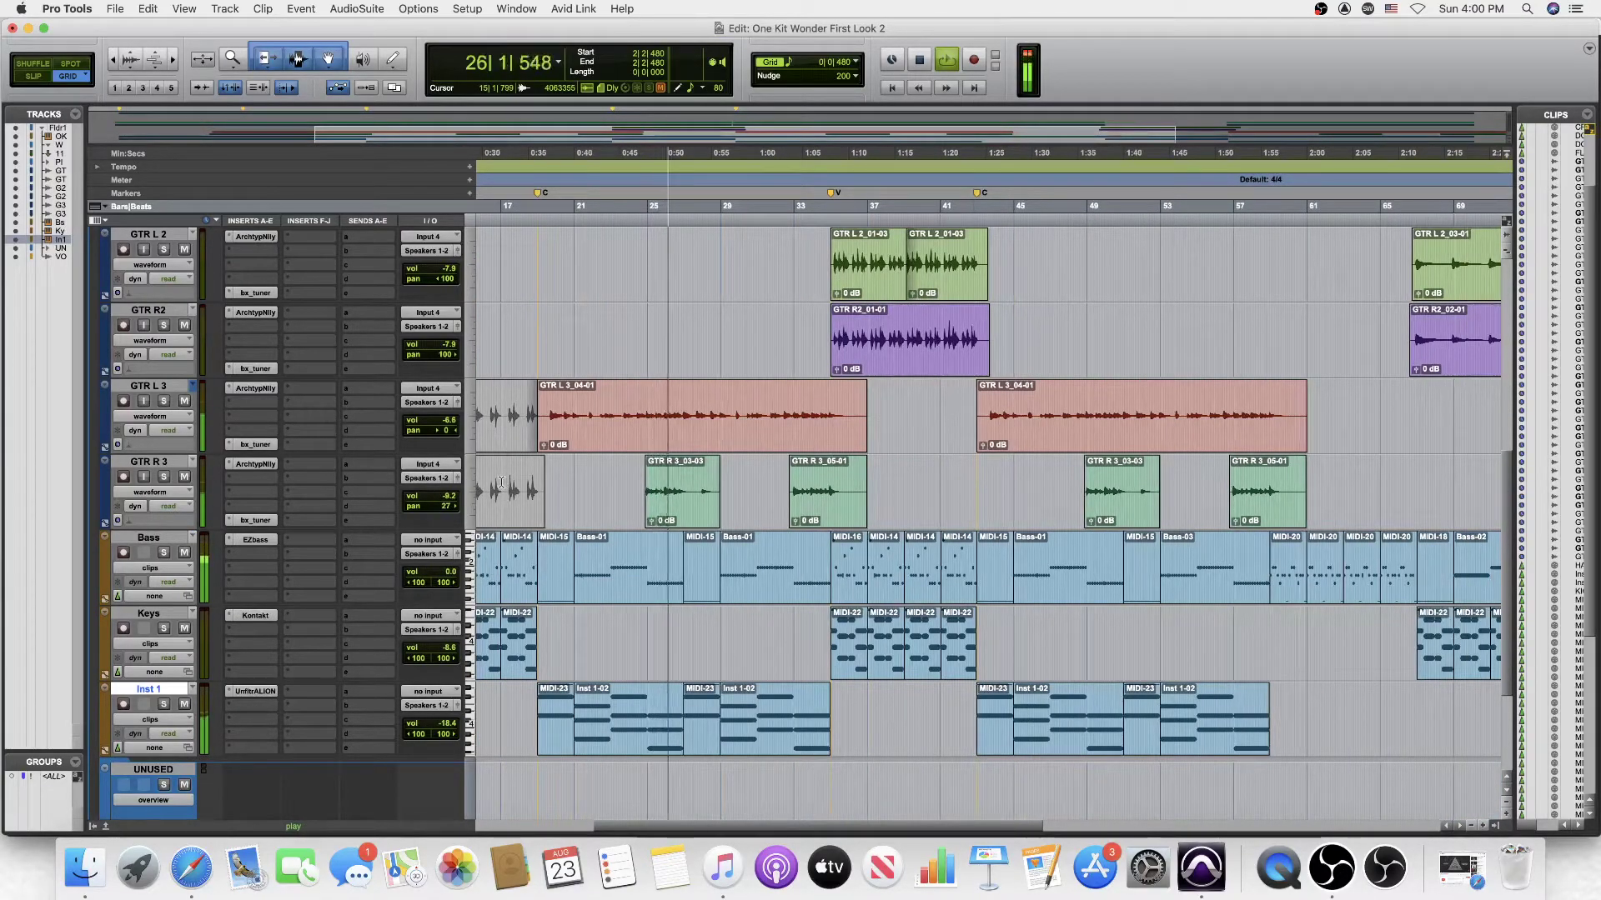
scroll(501, 482, up, 1)
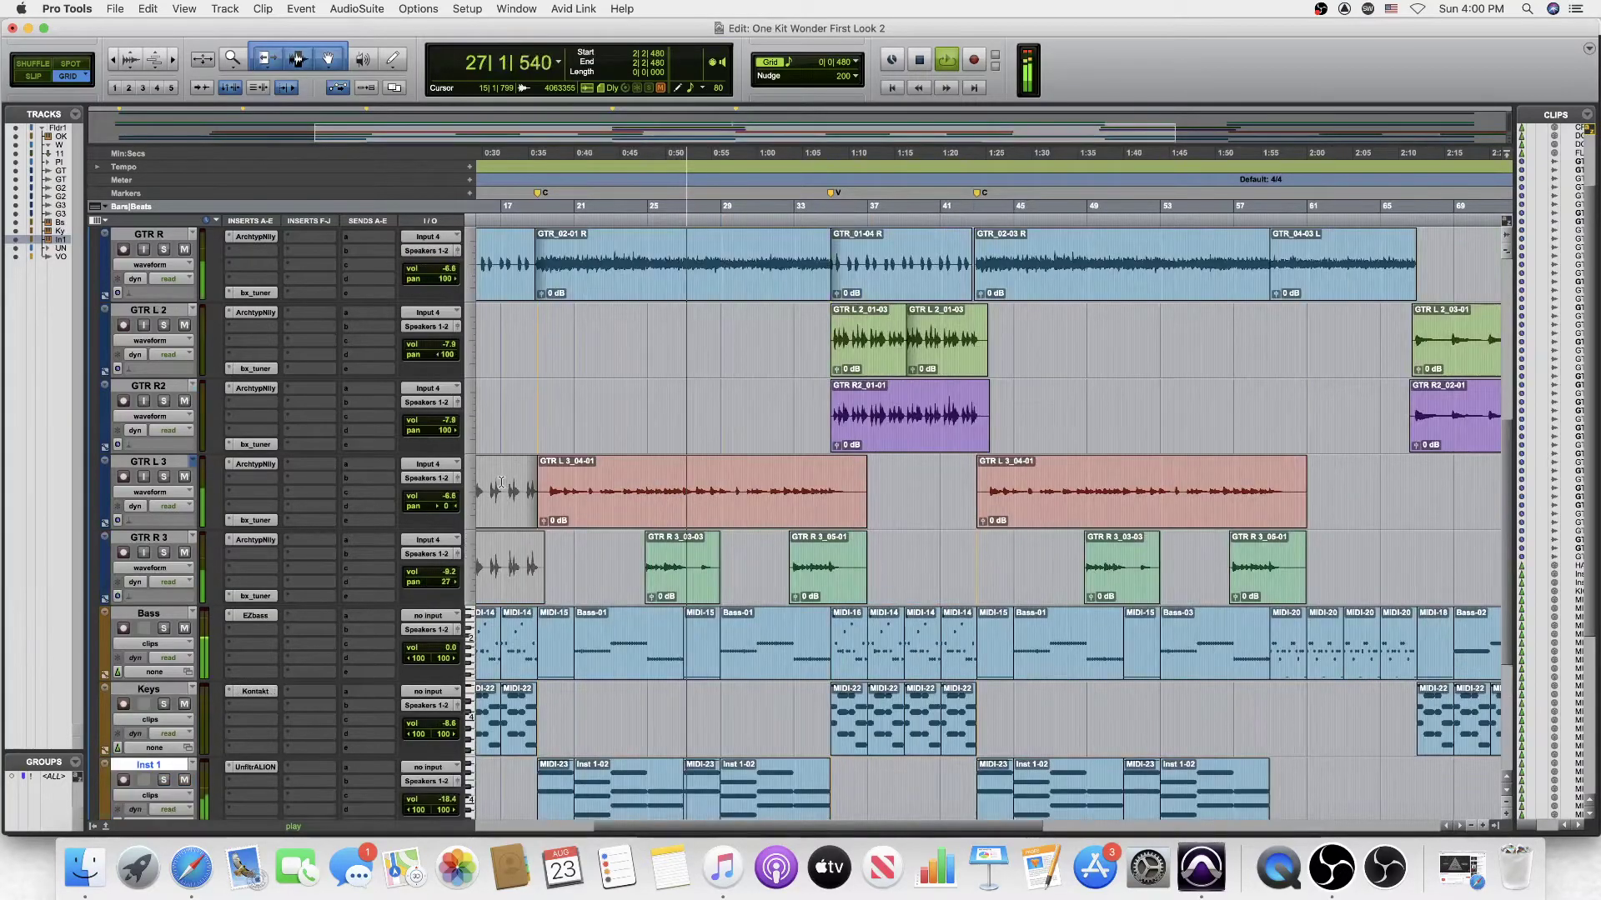
scroll(501, 482, up, 5)
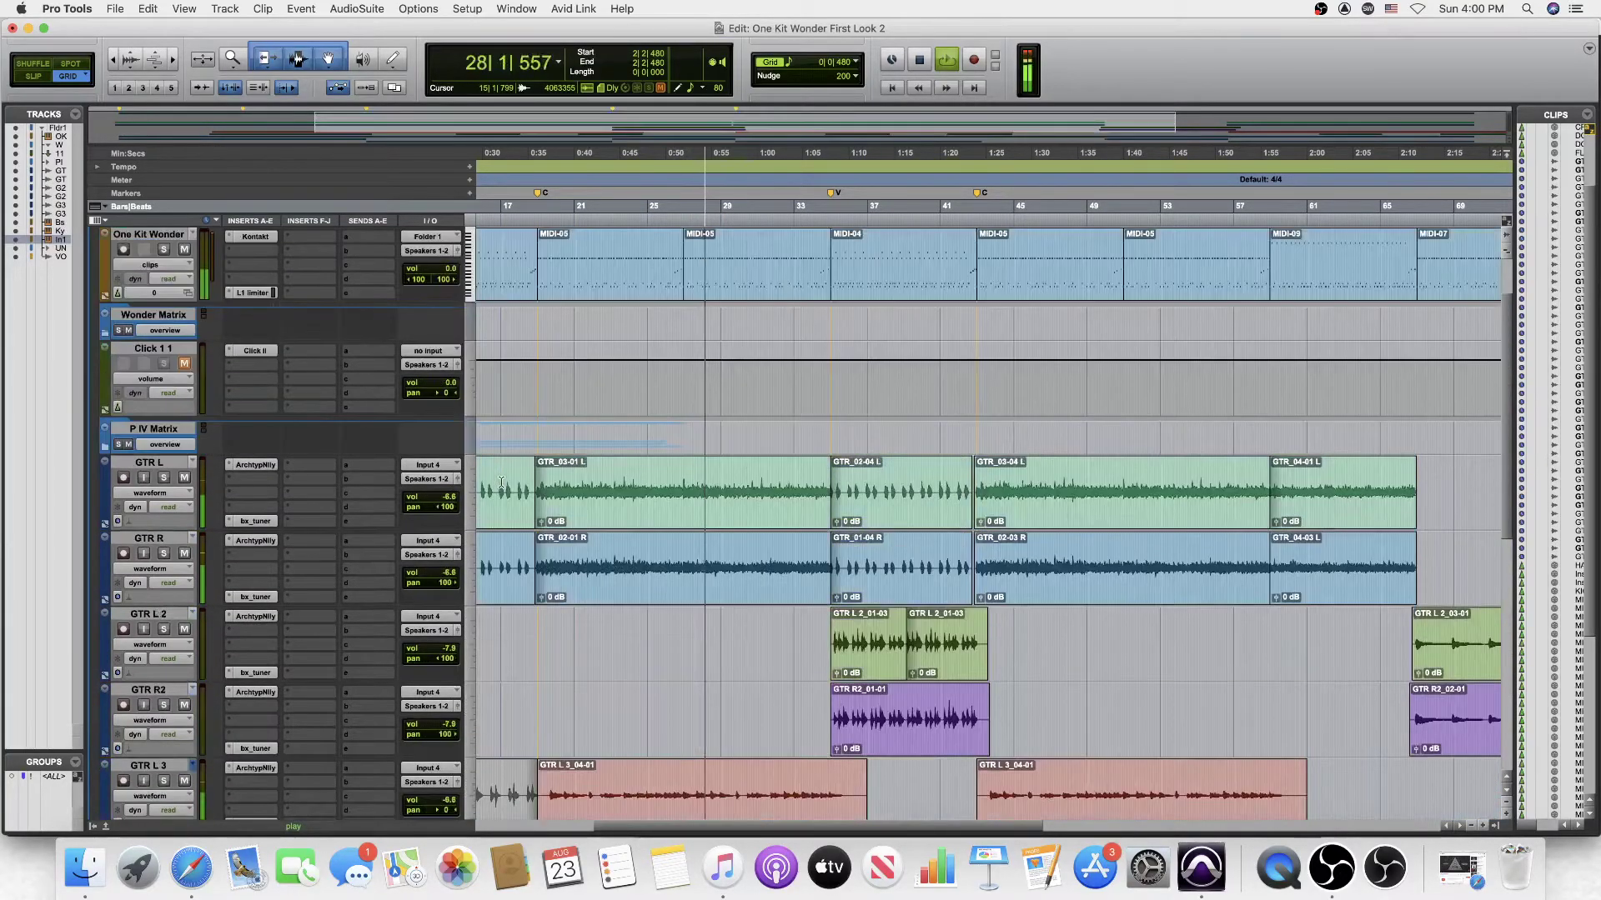
scroll(501, 481, up, 1)
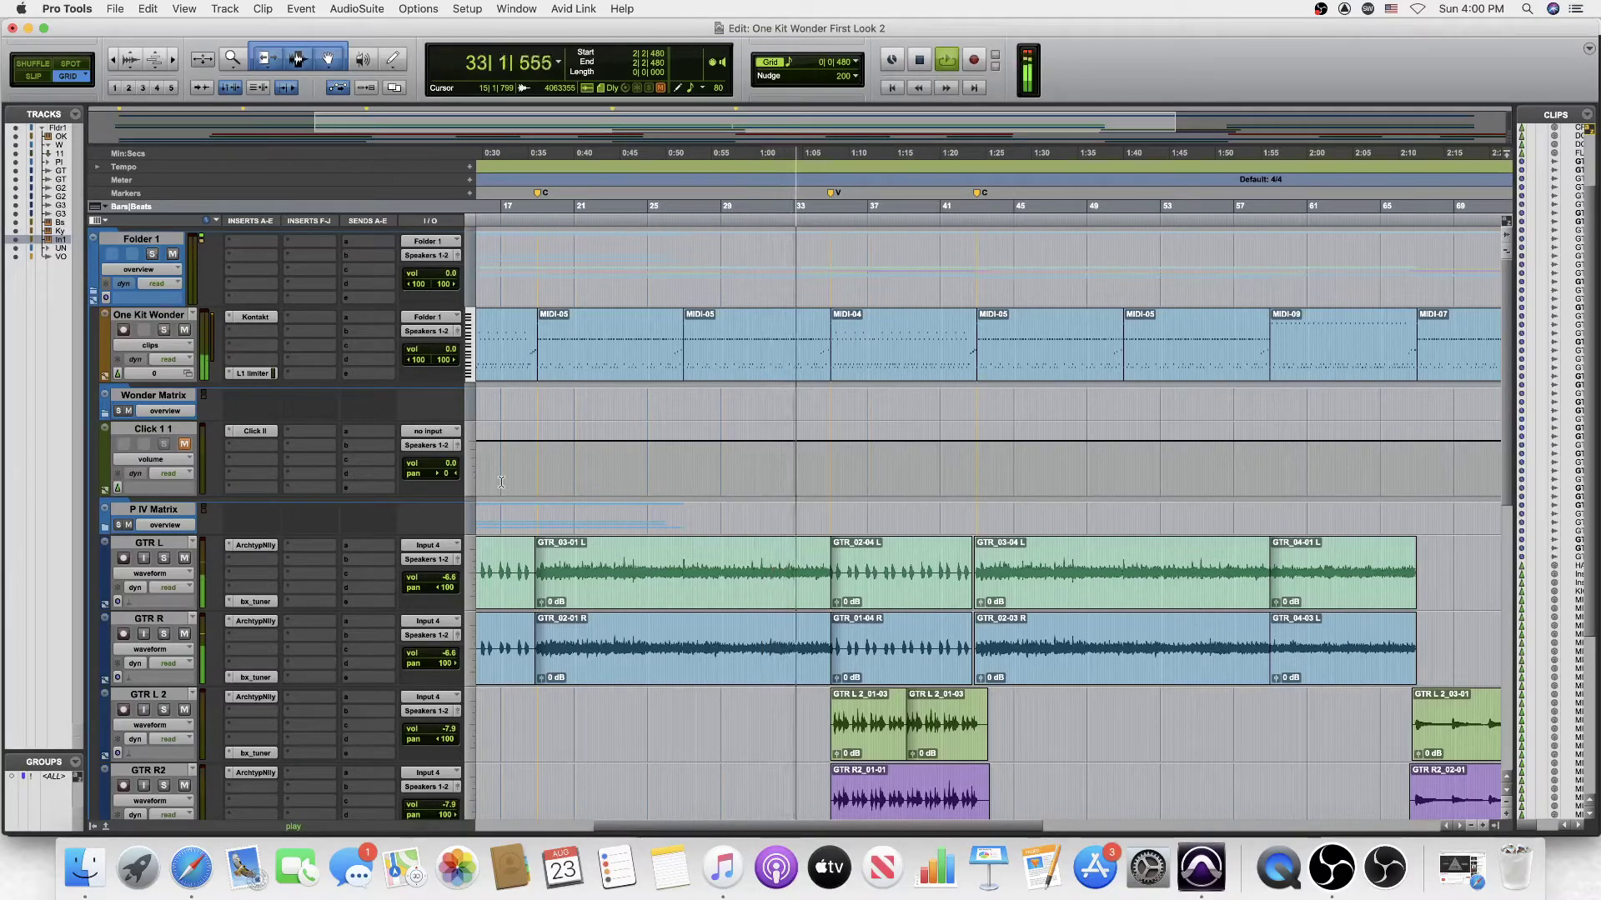
Step: Listen to the full mix through the second verse and chorus to about bar 63, following the layered guitar, bass and keys clips
scroll(501, 481, down, 2)
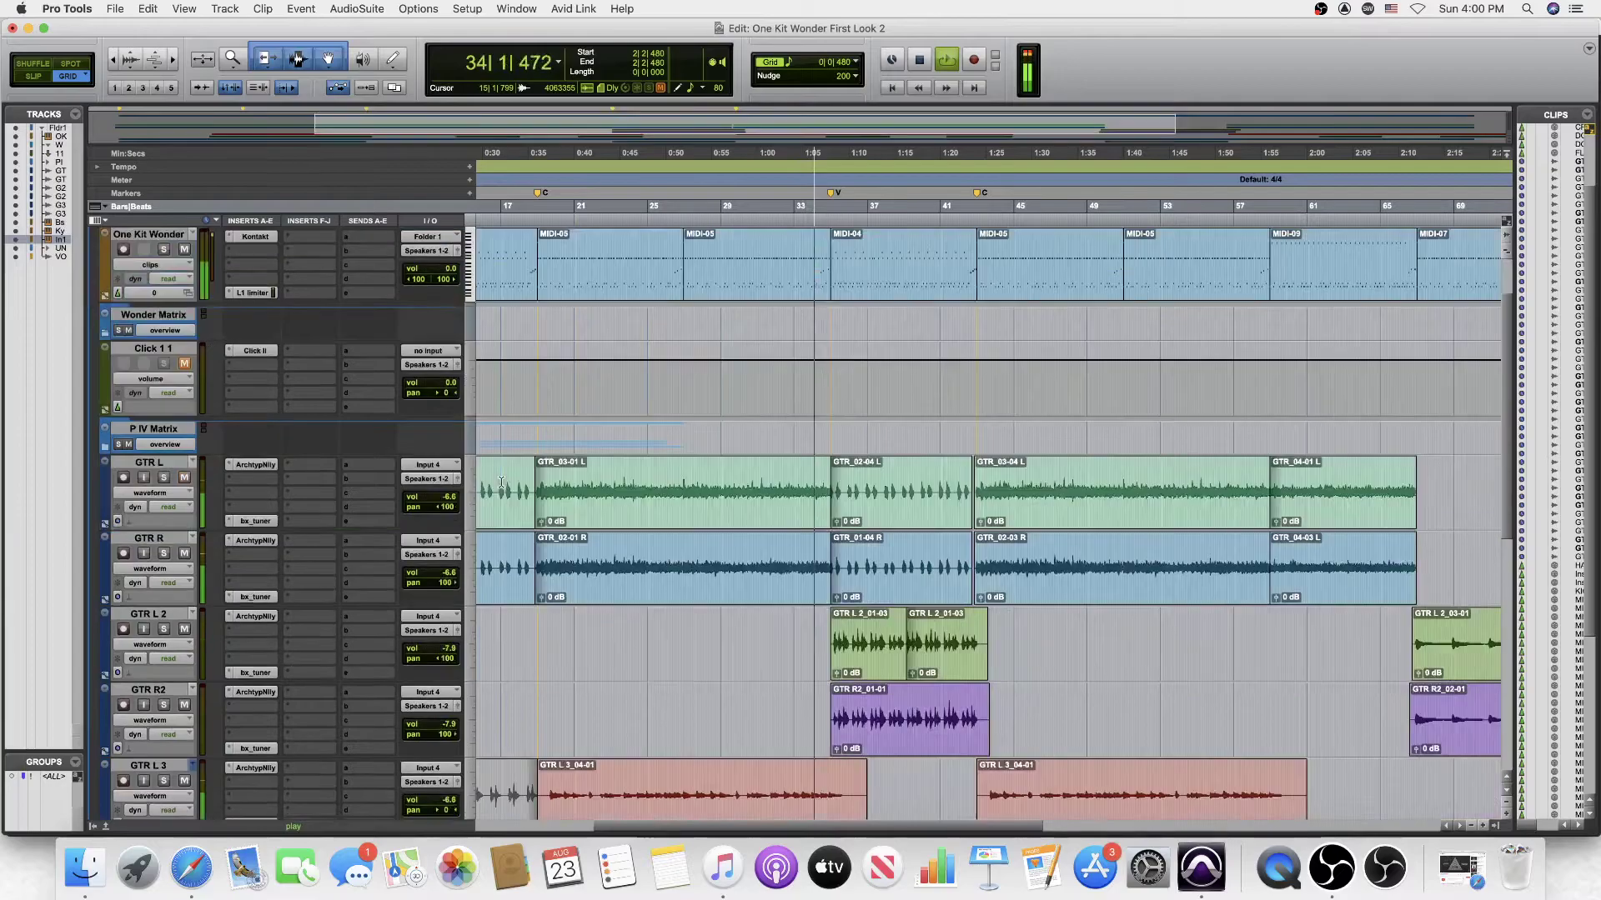
scroll(501, 482, down, 4)
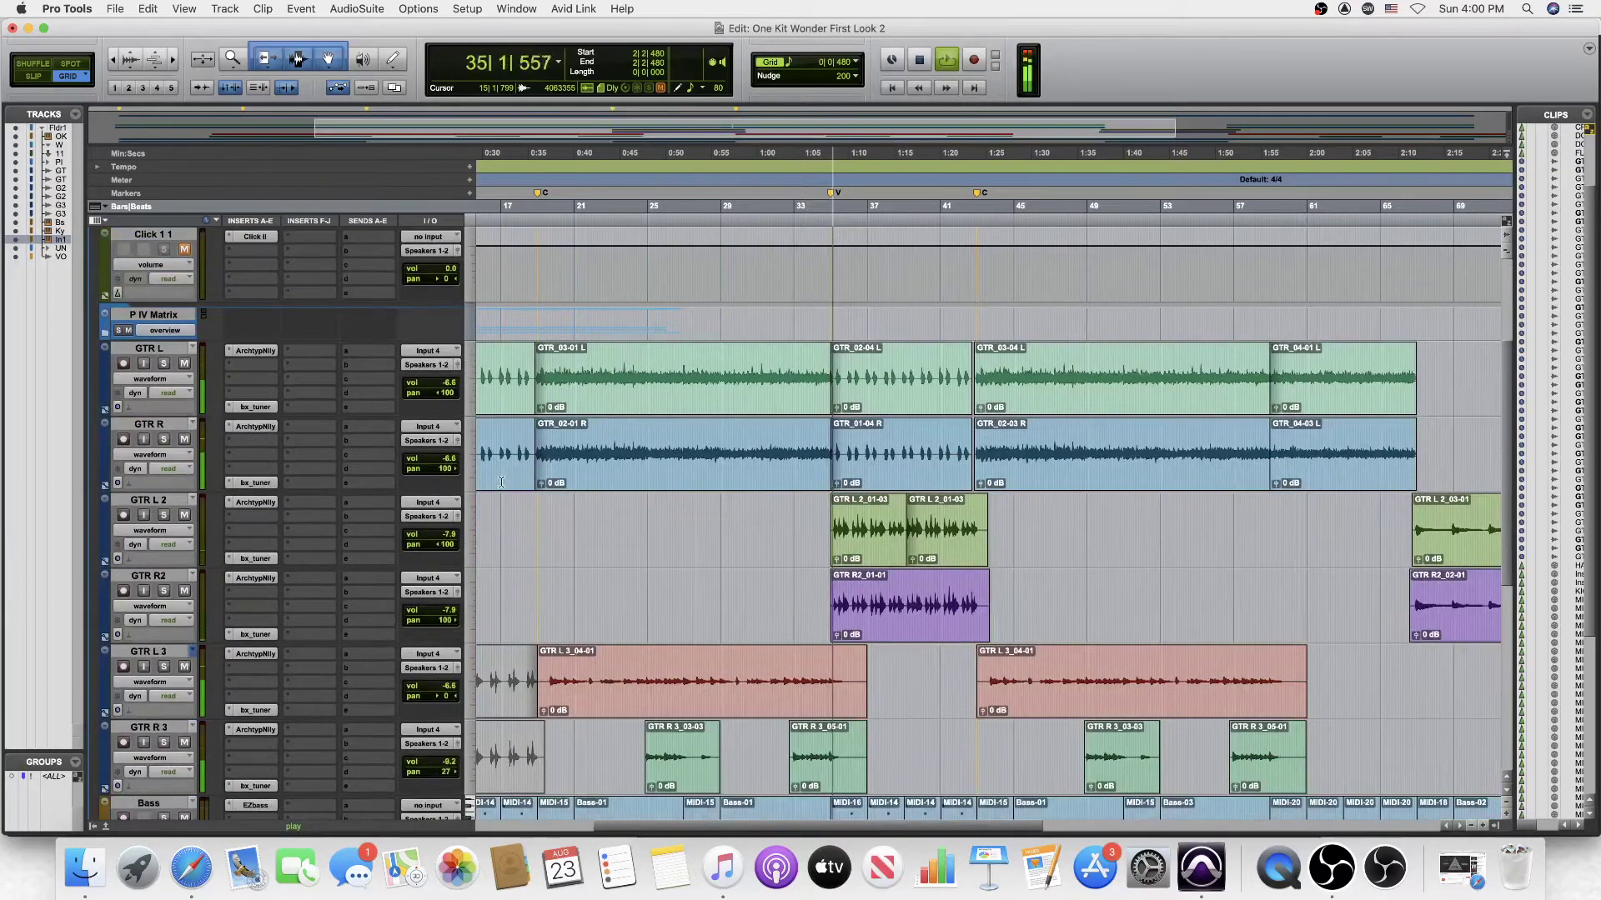
scroll(501, 481, down, 2)
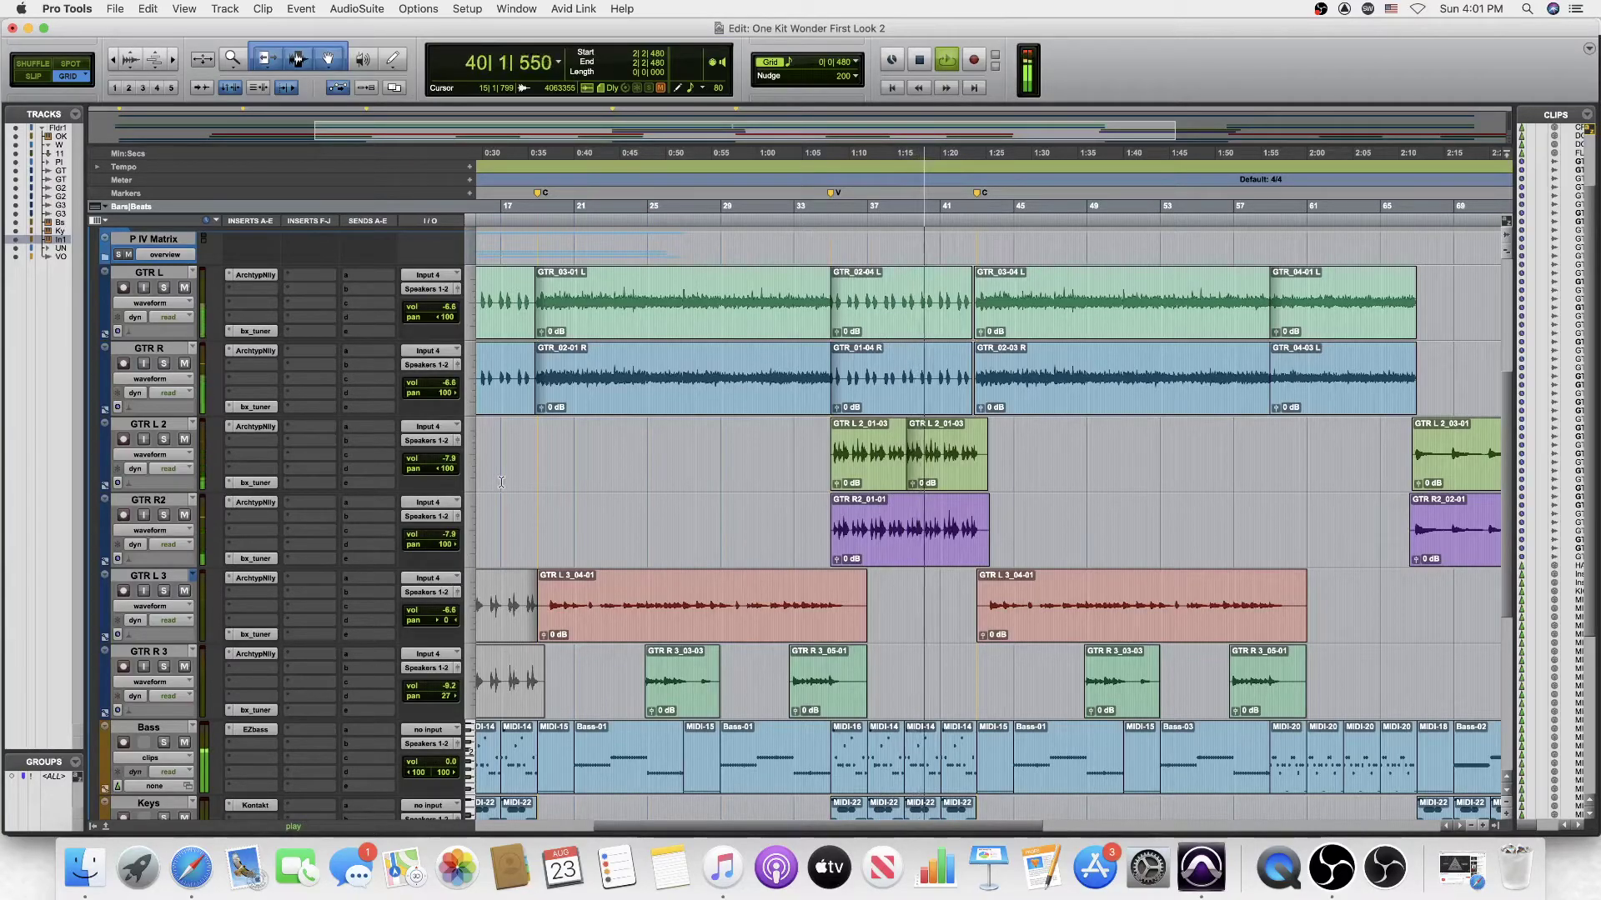
scroll(506, 553, down, 1)
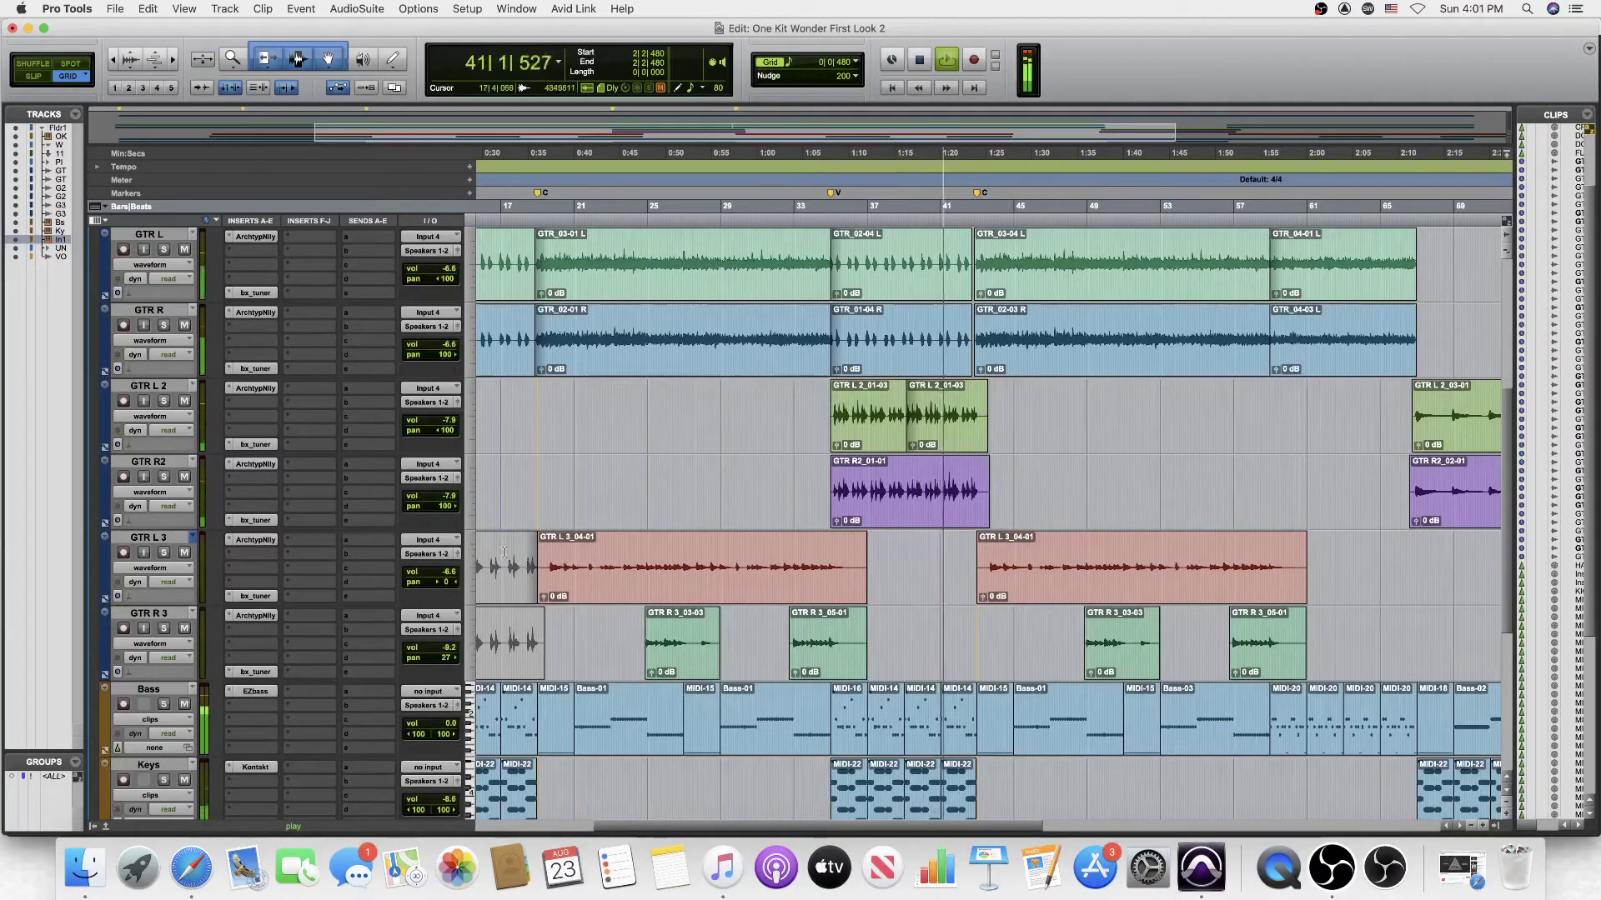
scroll(509, 542, right, 5)
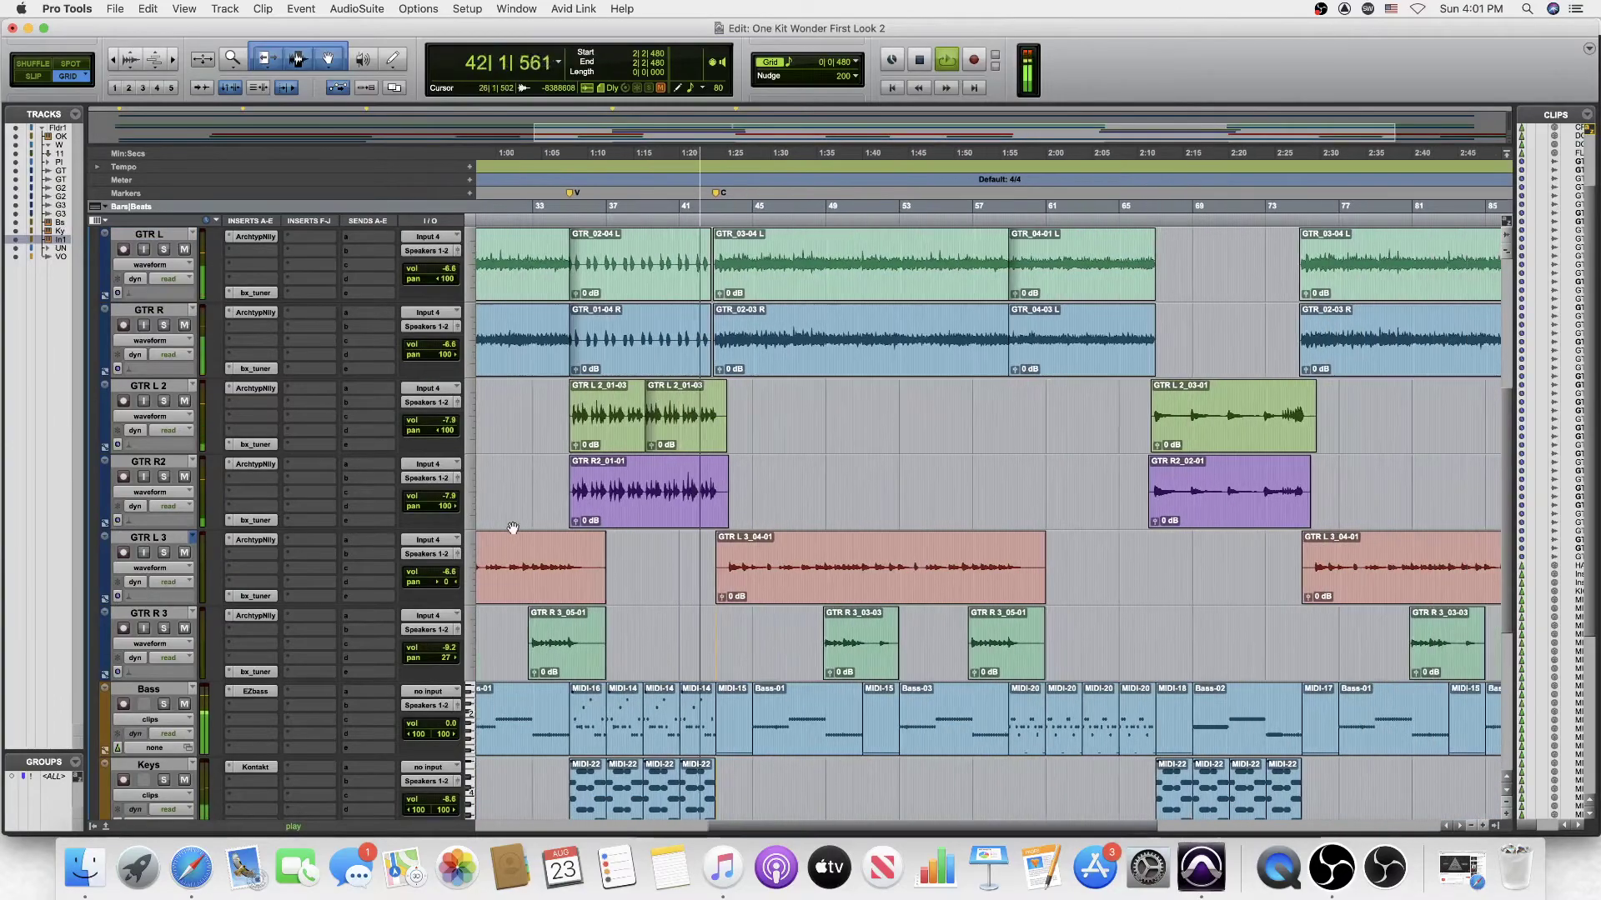
scroll(513, 527, right, 3)
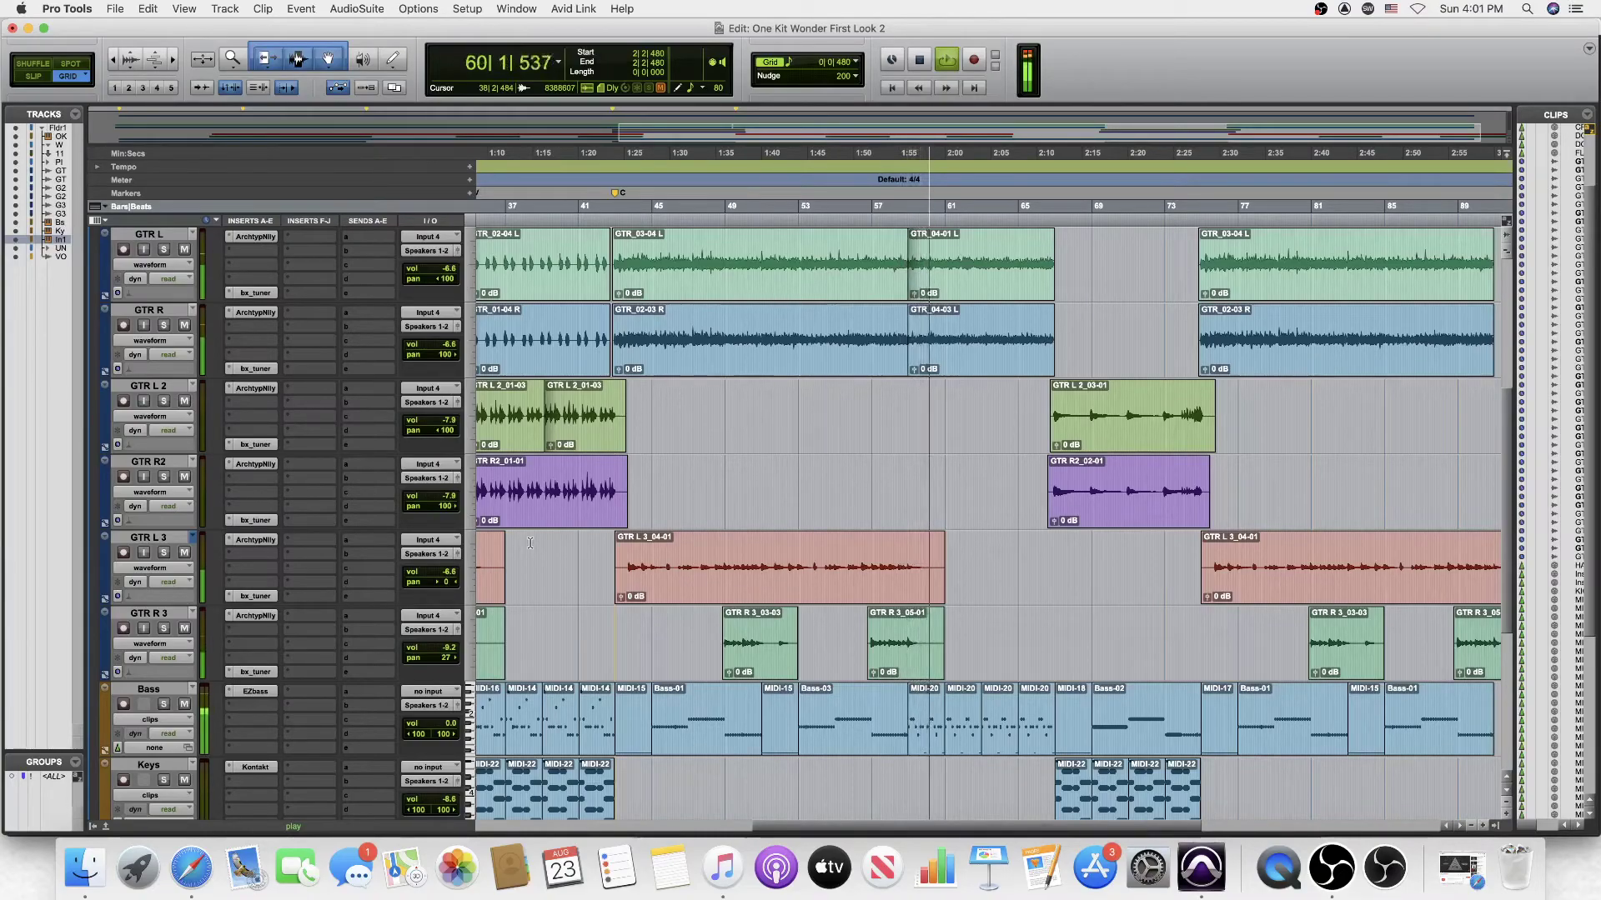
scroll(584, 558, right, 5)
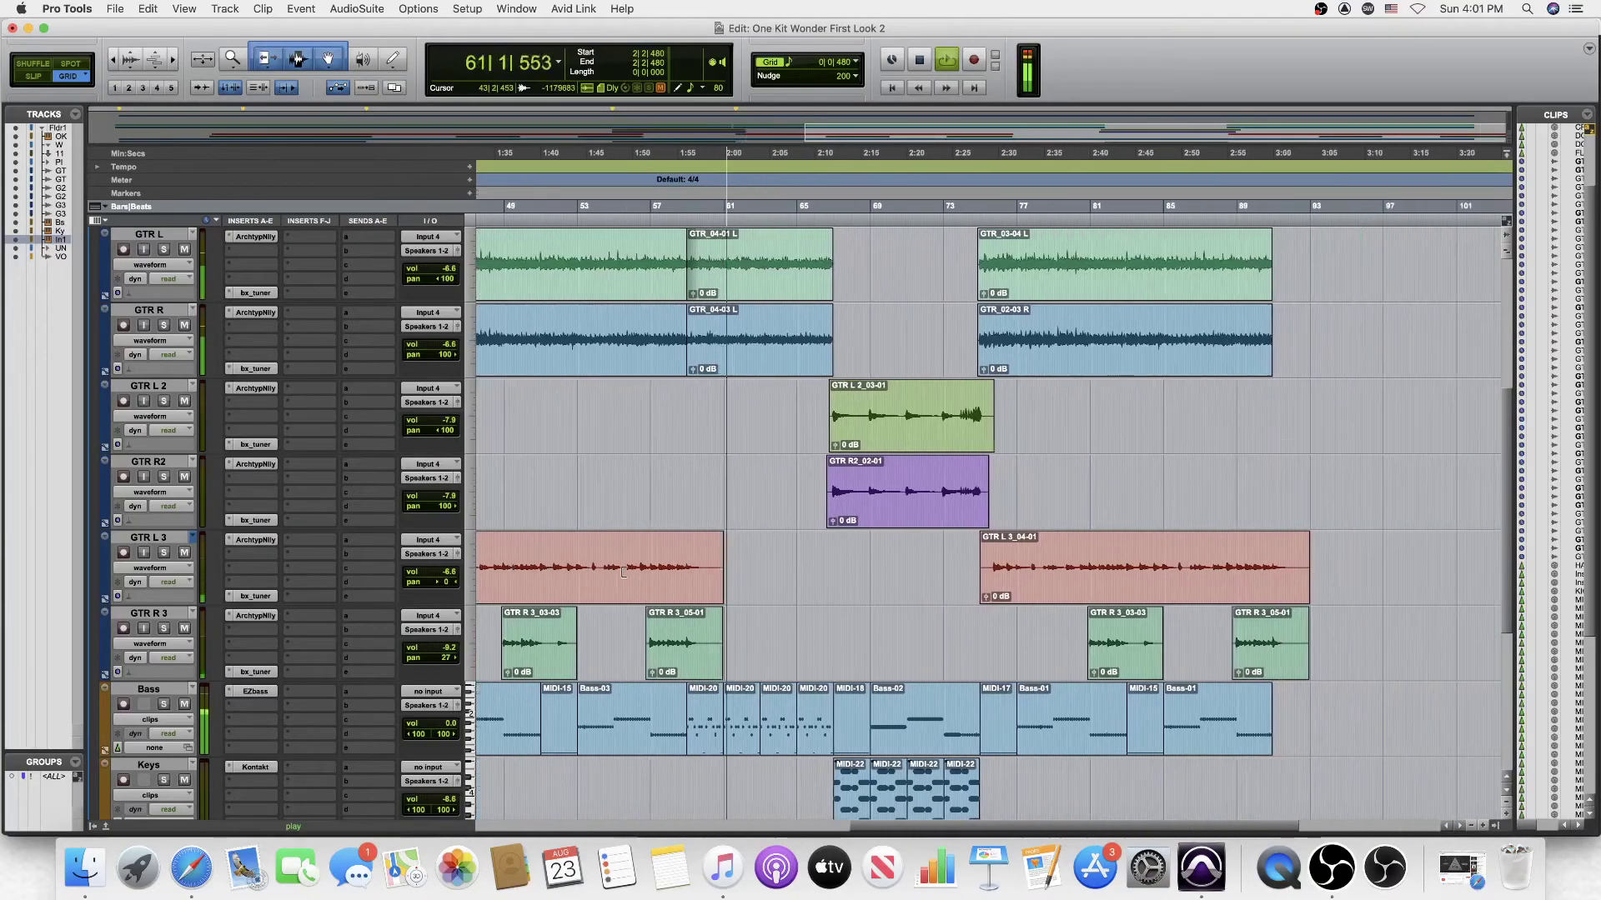
scroll(624, 572, right, 2)
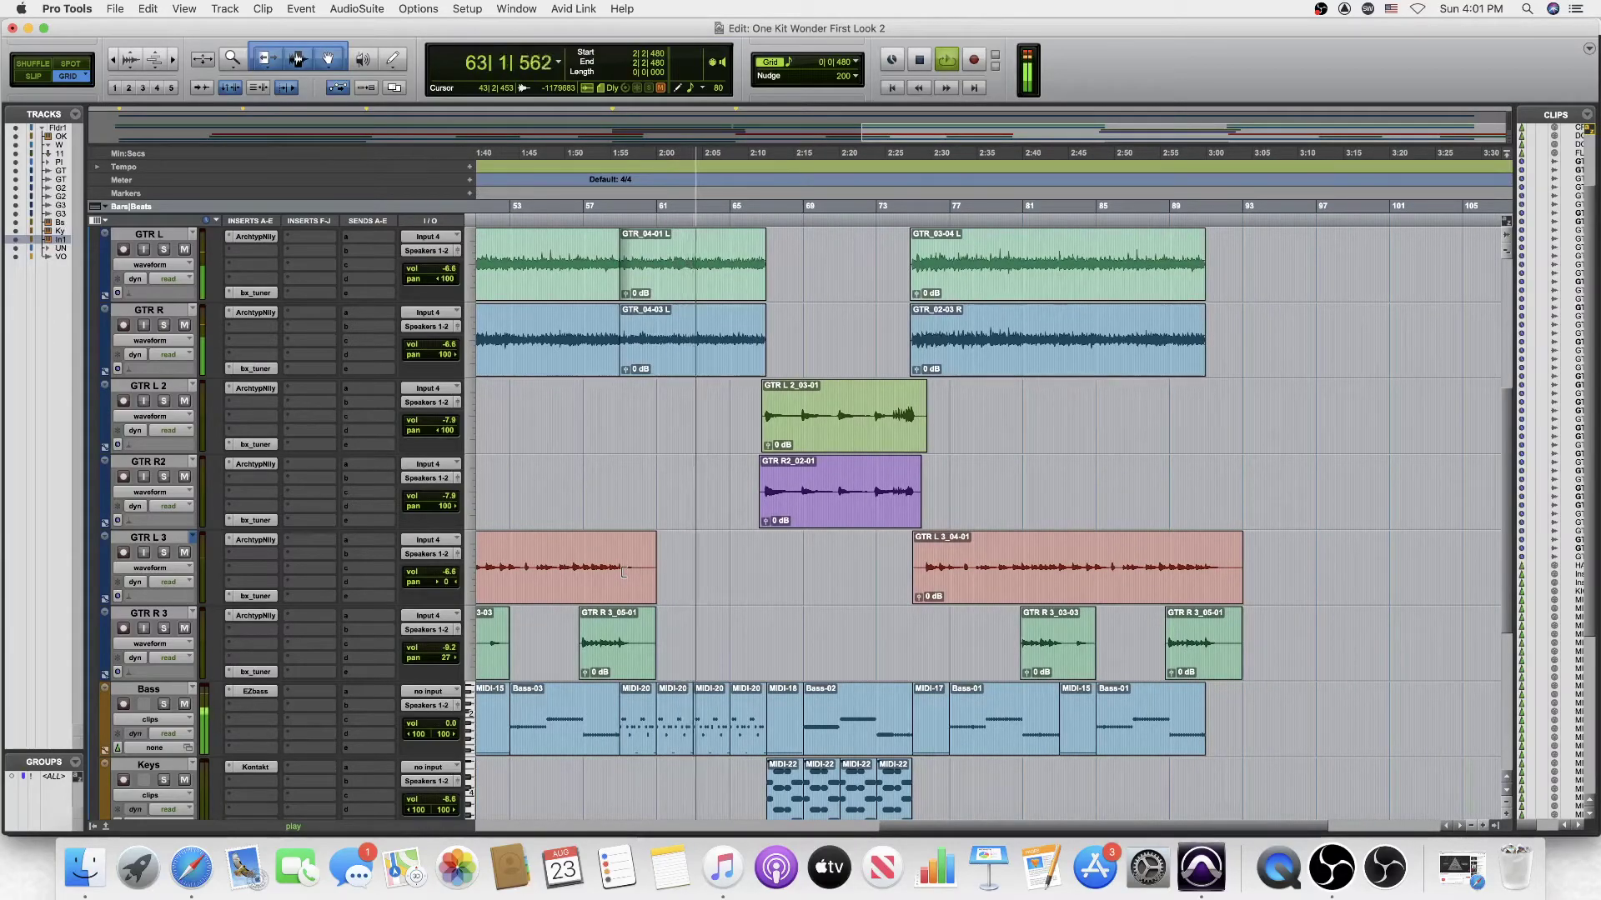
Step: Listen from about bar 64 into the GTR L 2 and GTR R2 section, examining the drum clips alongside the guitars, bass and keys
scroll(624, 572, up, 1)
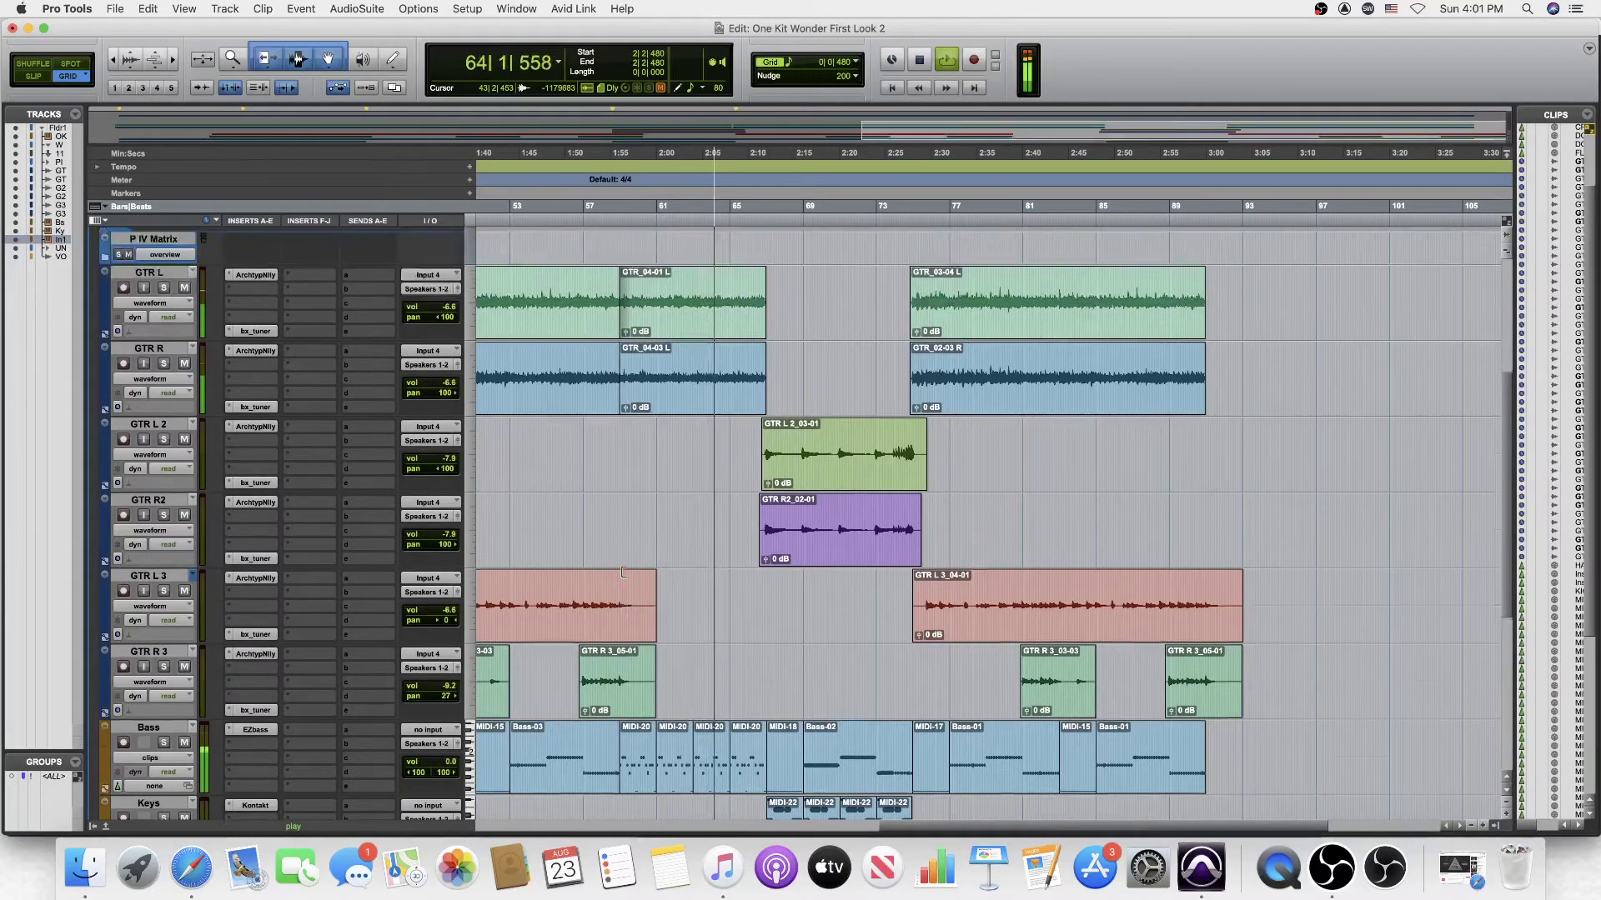
scroll(624, 572, up, 7)
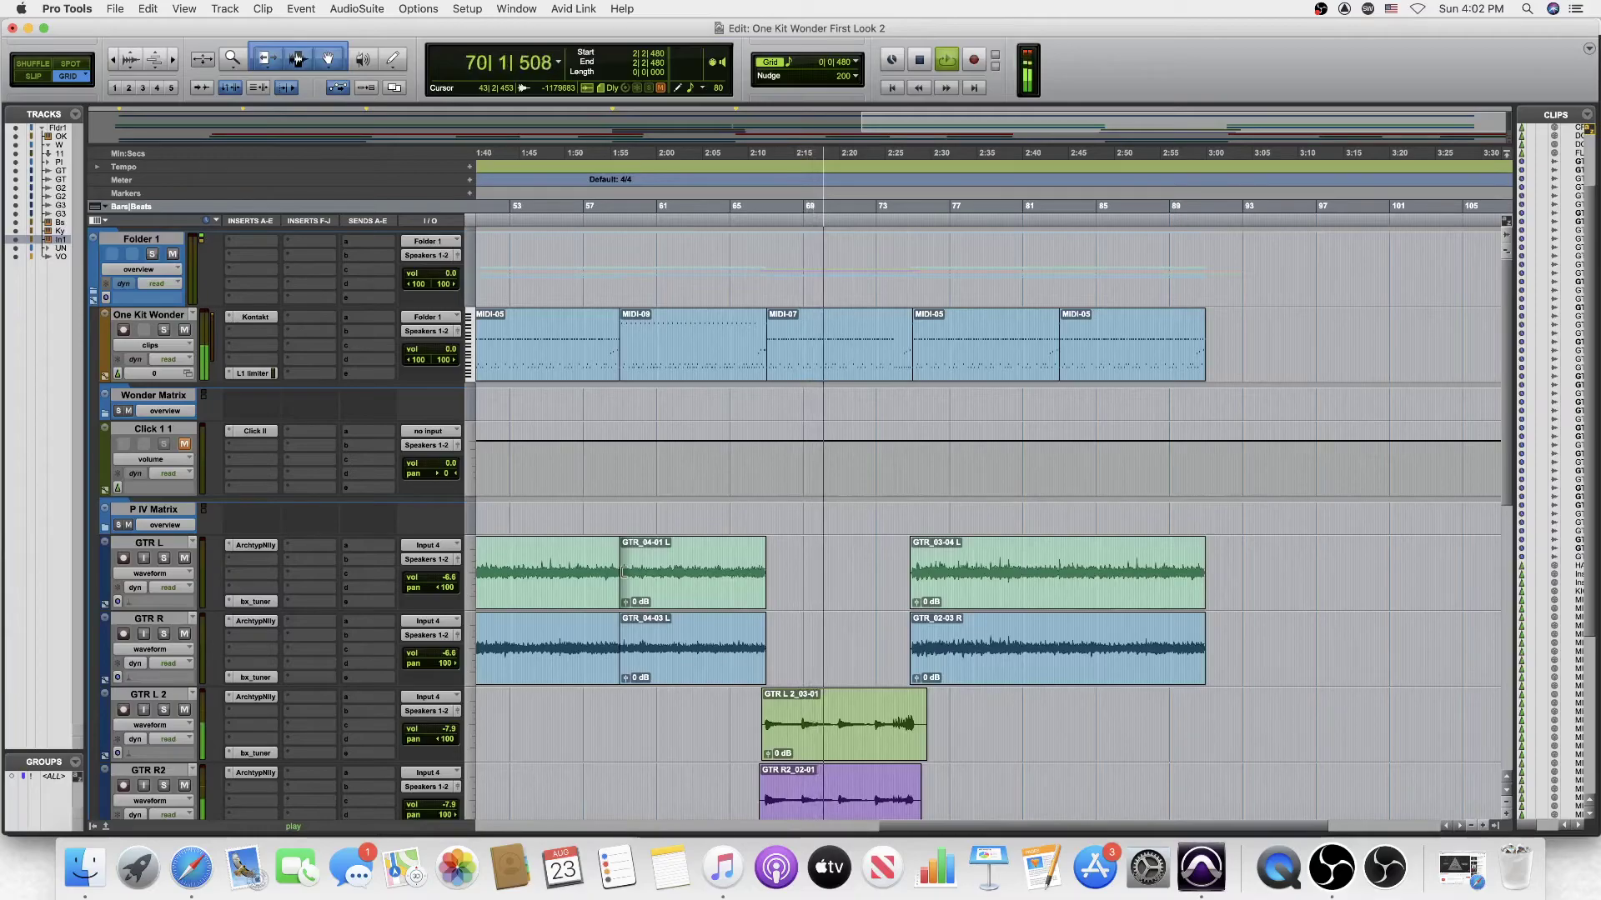
scroll(624, 572, down, 3)
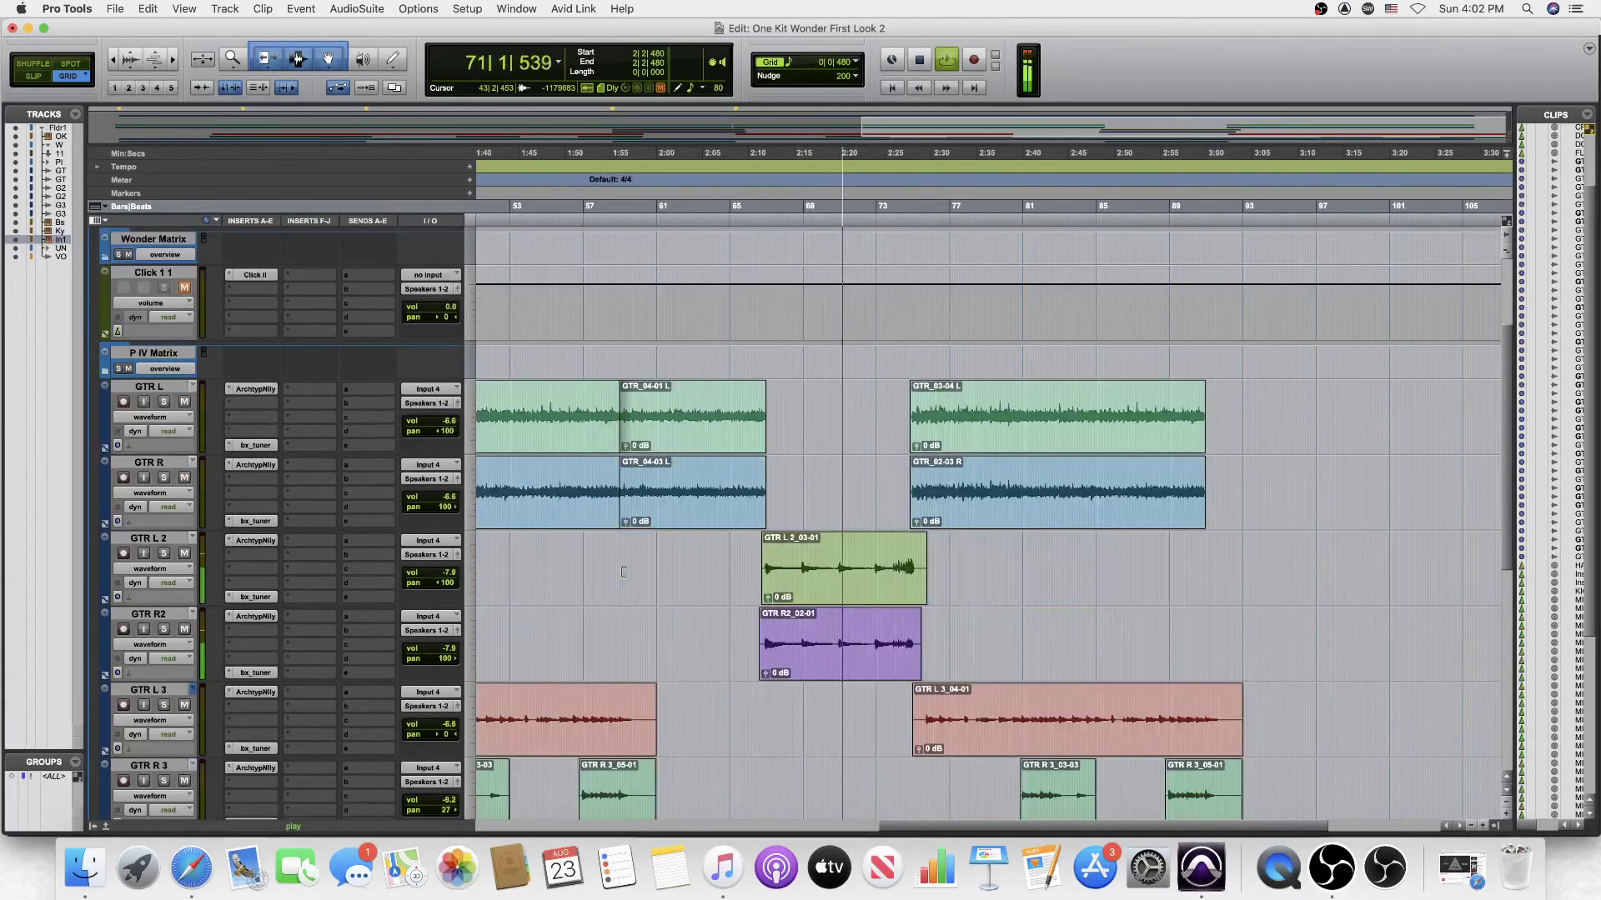
scroll(623, 572, down, 1)
scroll(624, 572, down, 1)
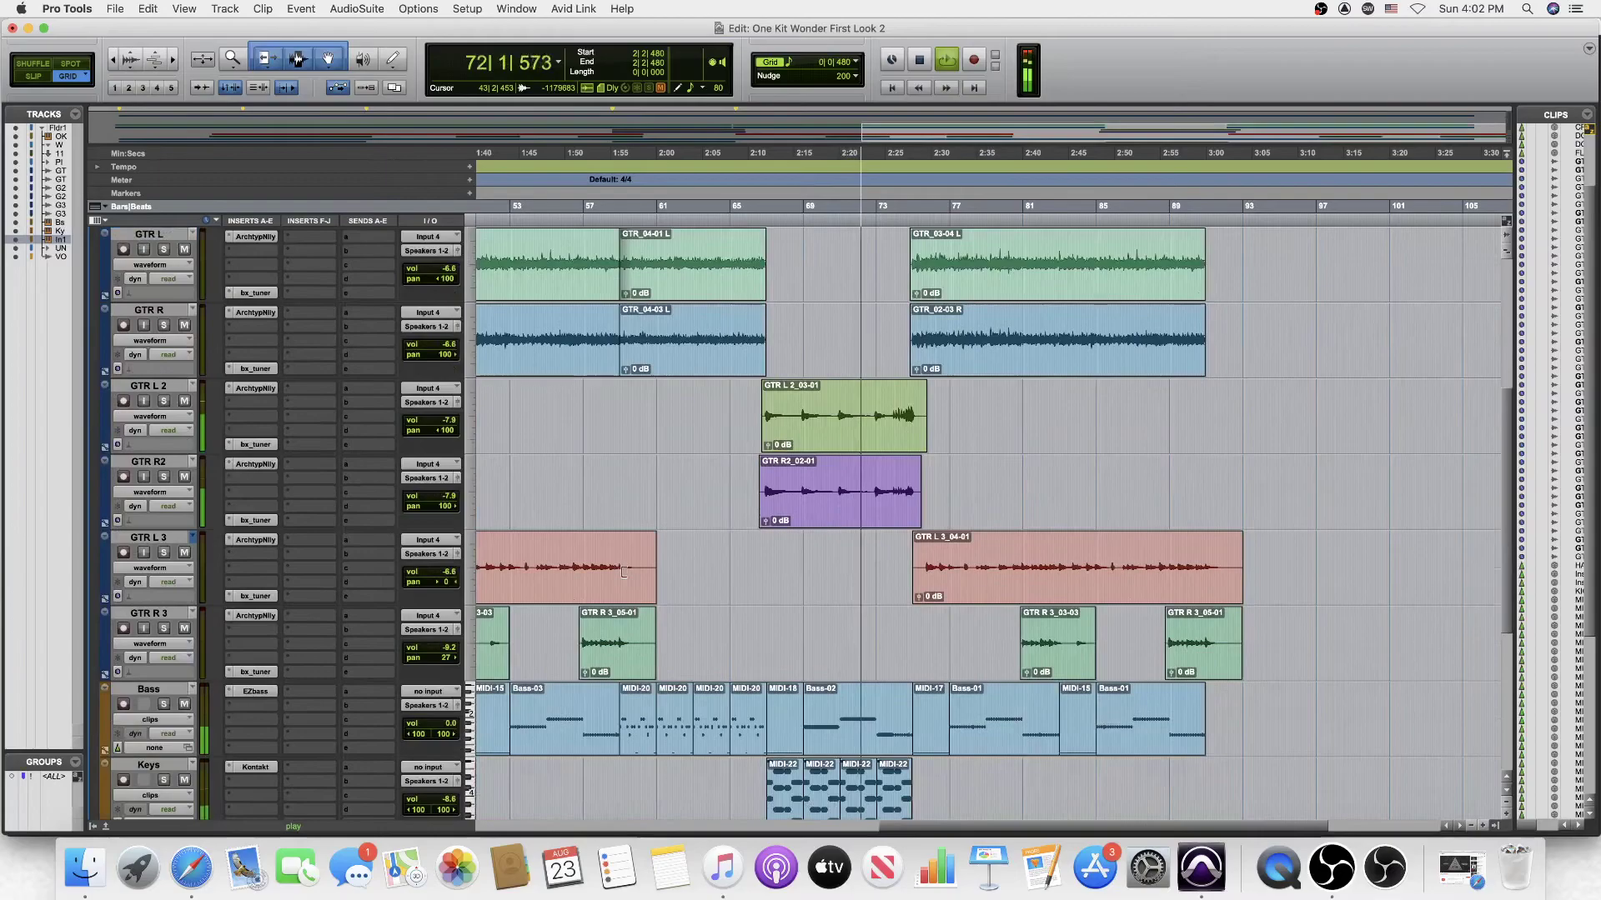